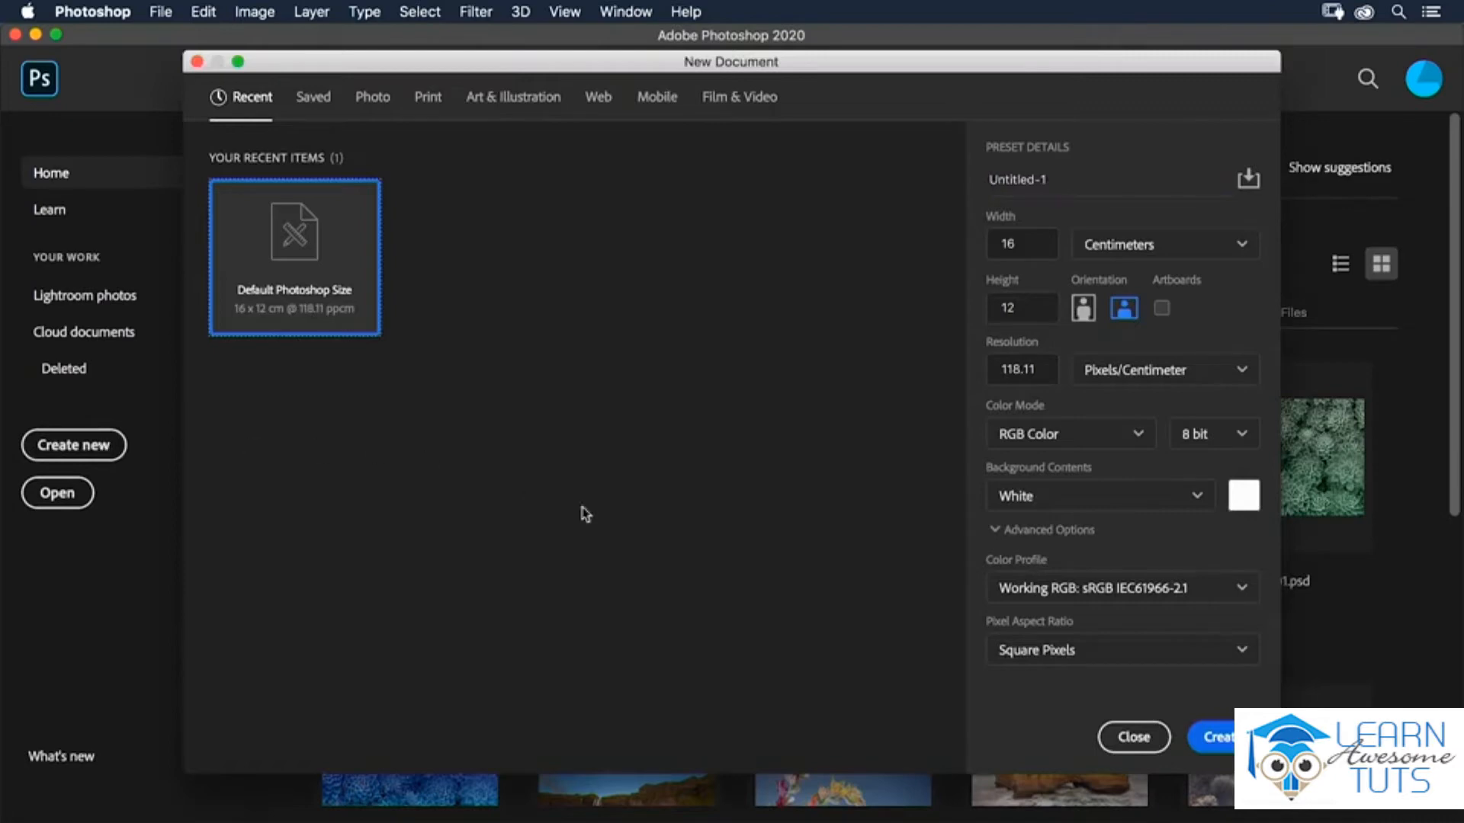
# Create the new 16 × 12 cm document and reset the Brush tool to its default settings.
pyautogui.click(1236, 739)
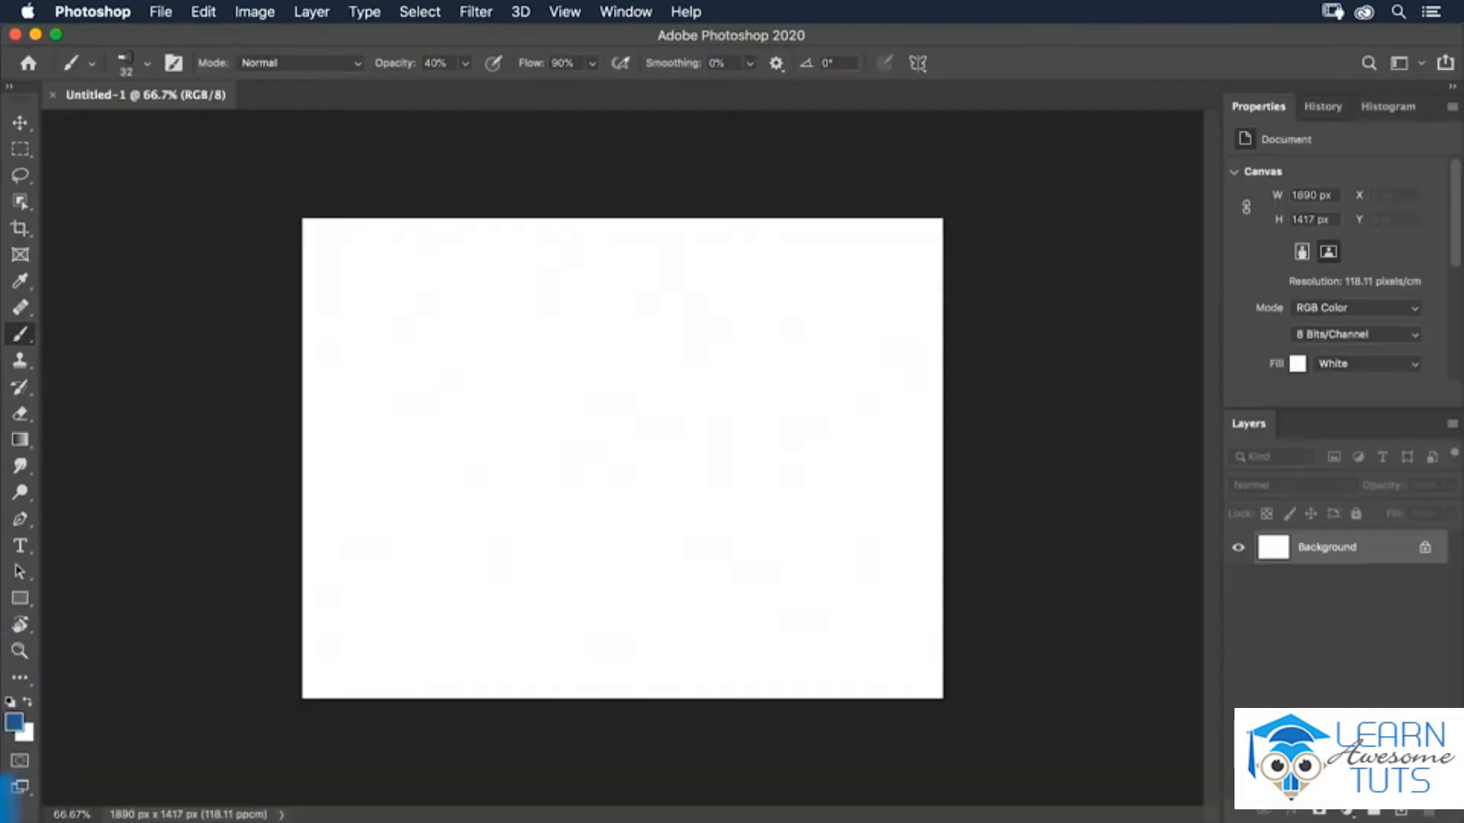
pyautogui.press('super+0')
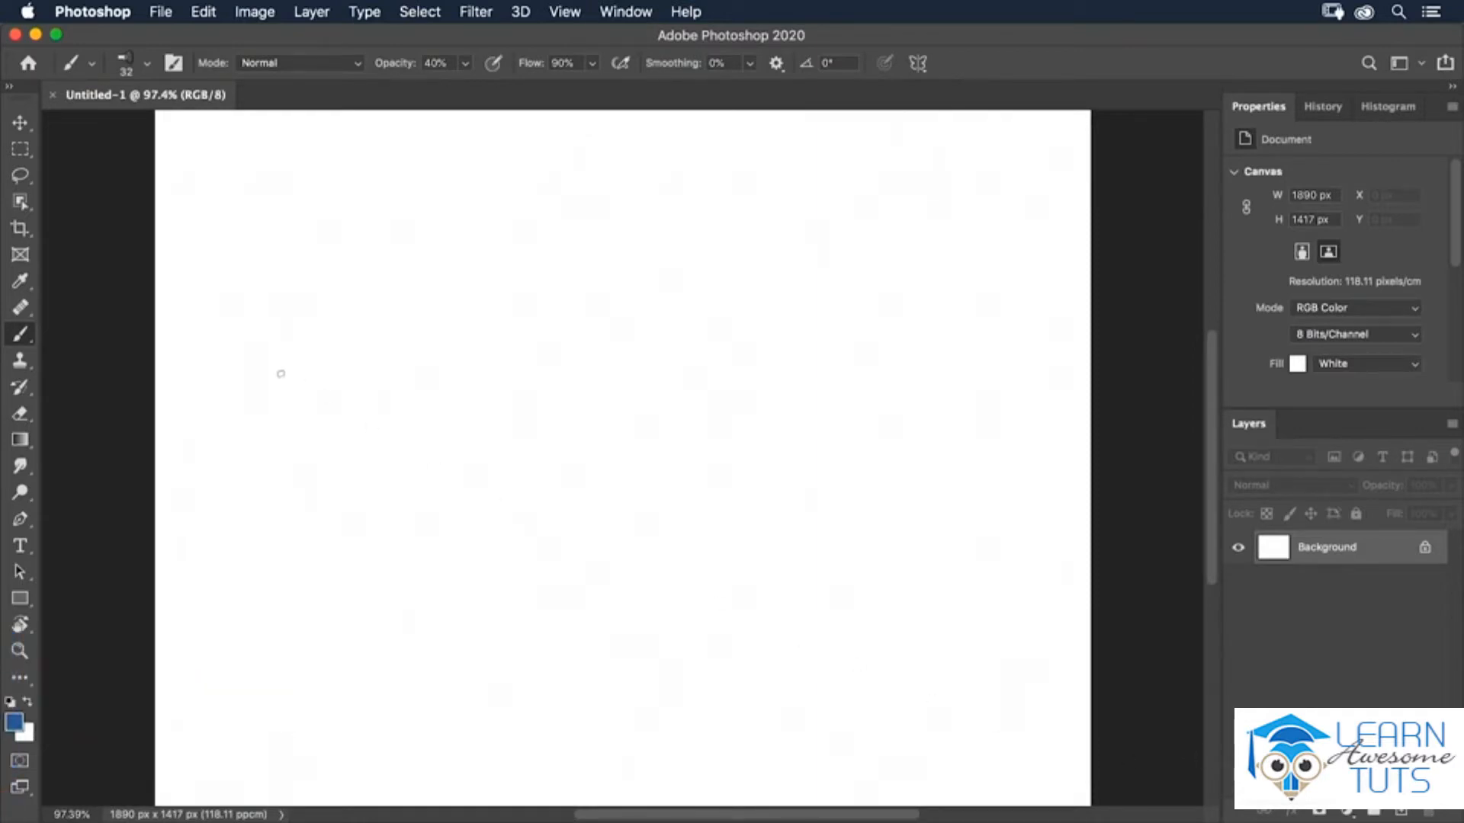
pyautogui.rightClick(84, 62)
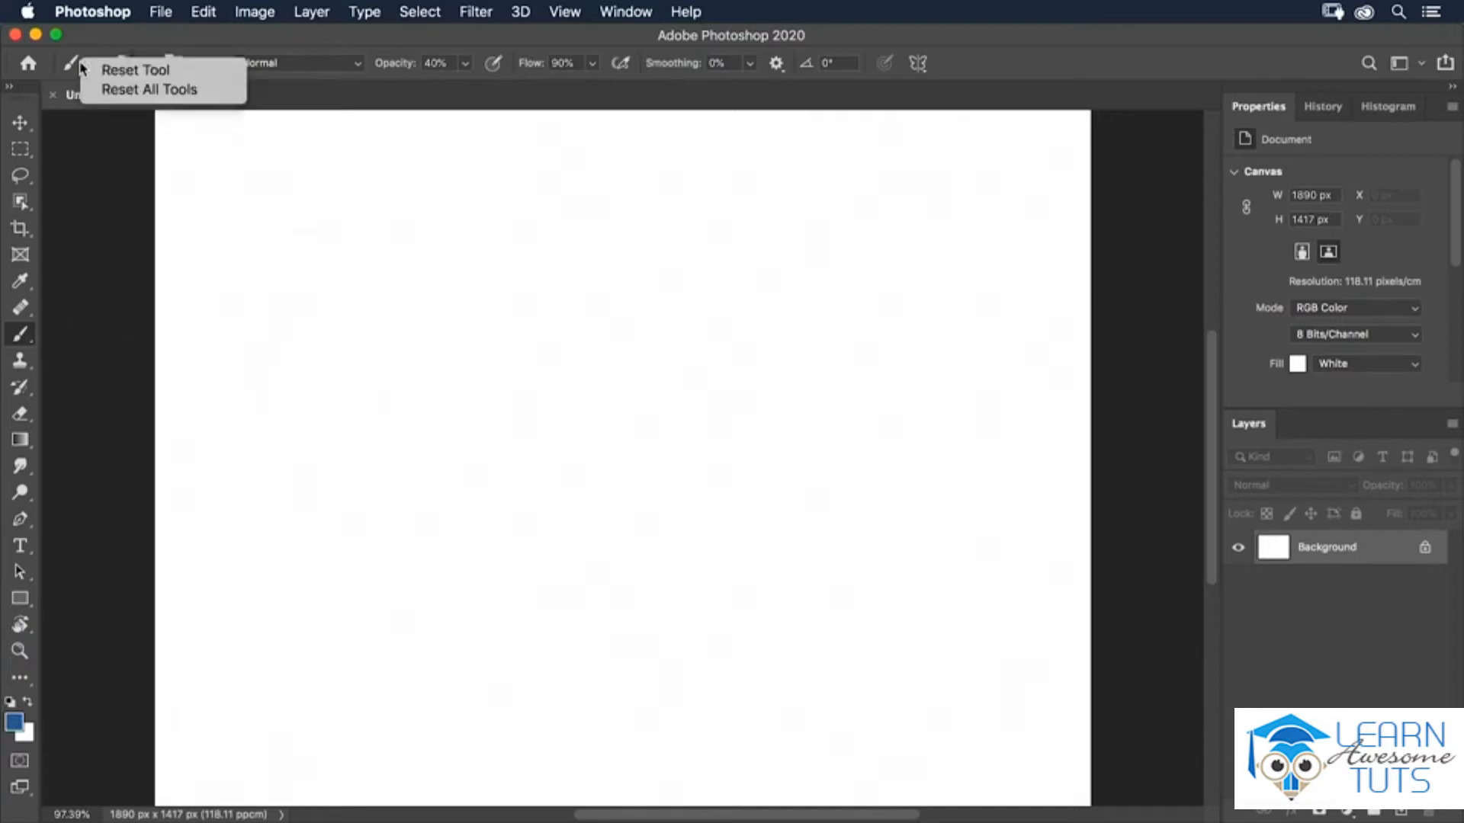
pyautogui.click(97, 72)
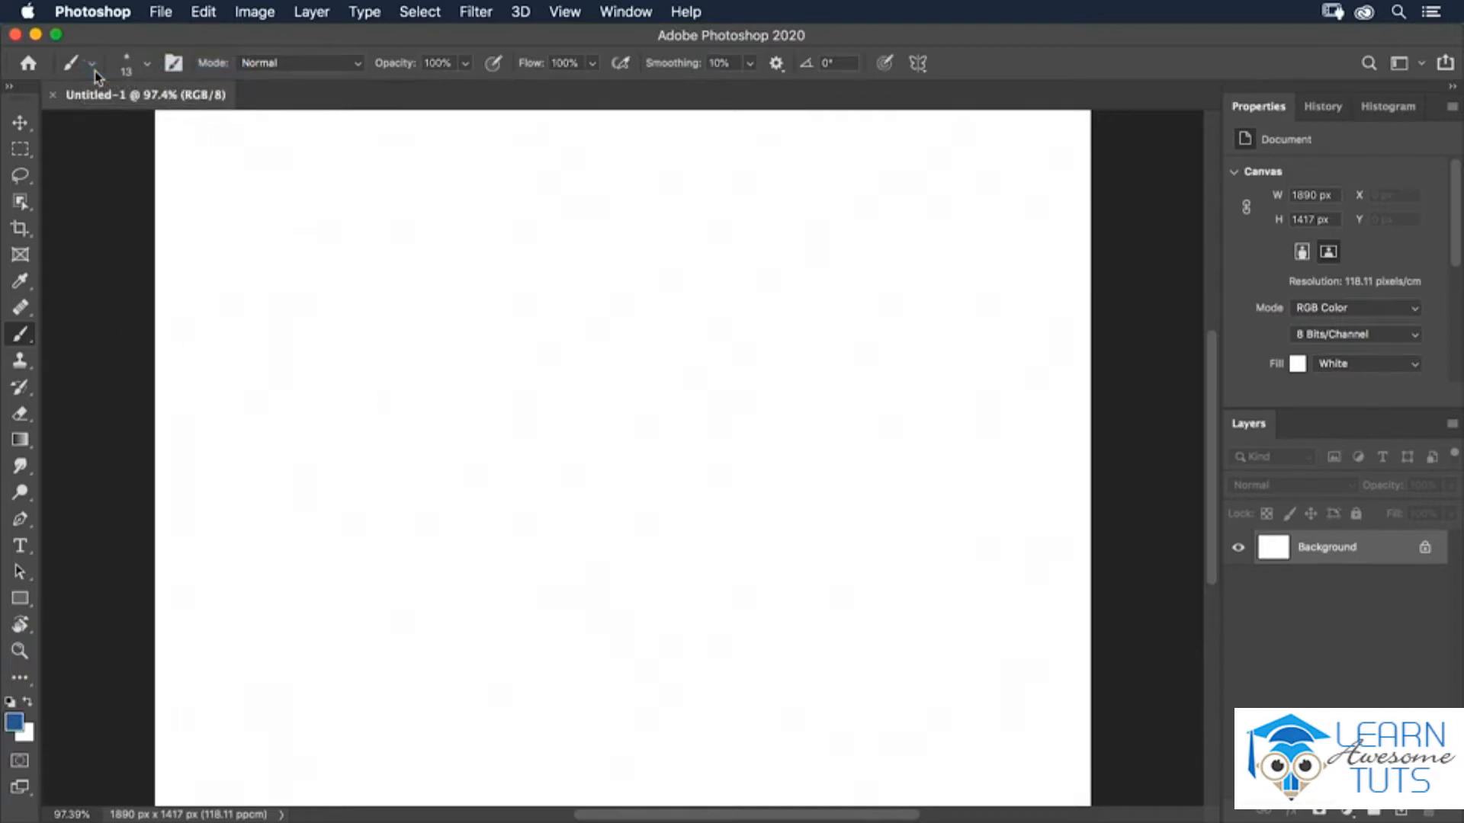
# Browse the brush folders in the Brush Settings and Brushes panels.
pyautogui.click(173, 64)
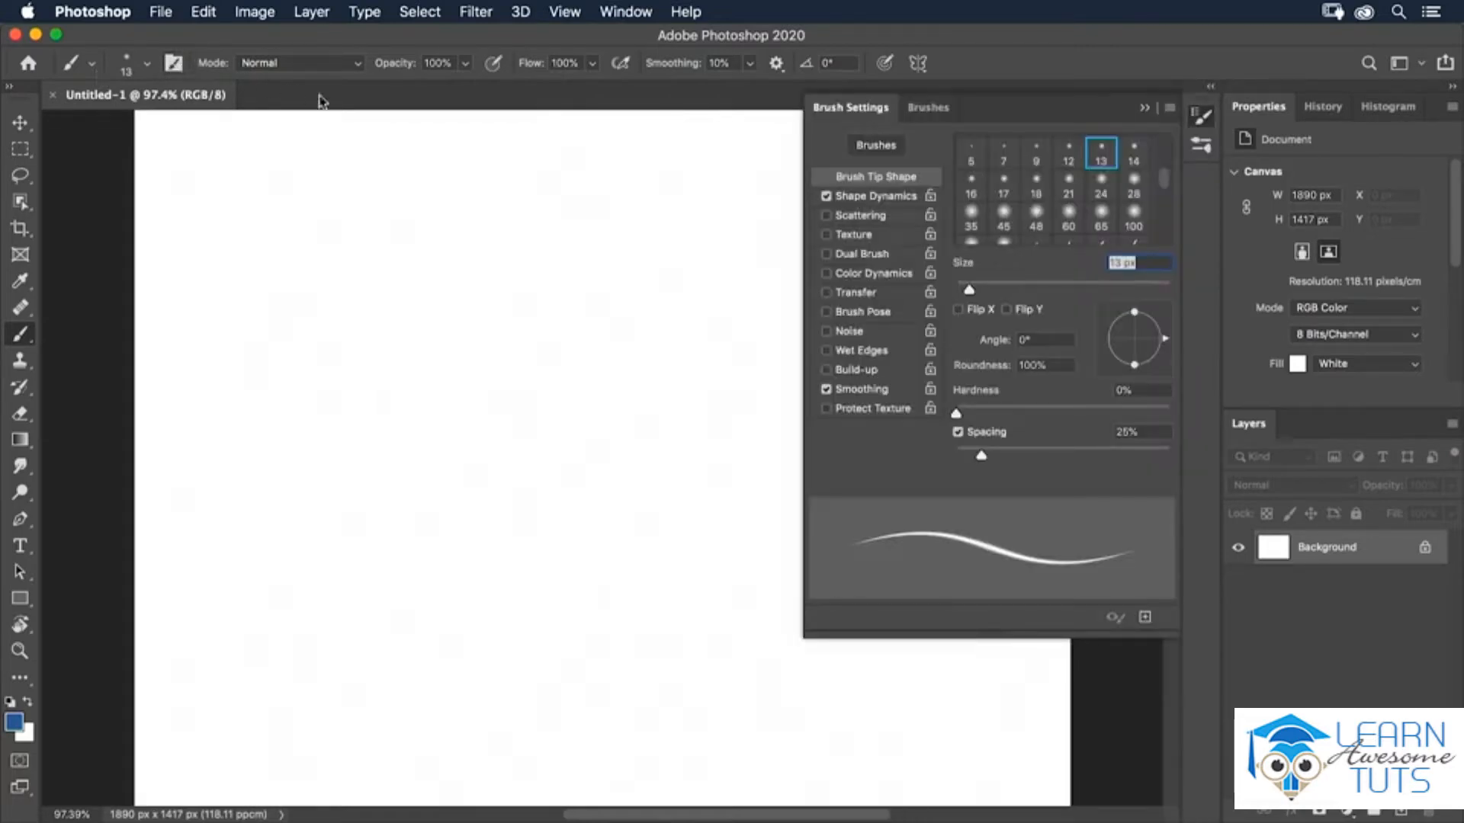
pyautogui.click(930, 109)
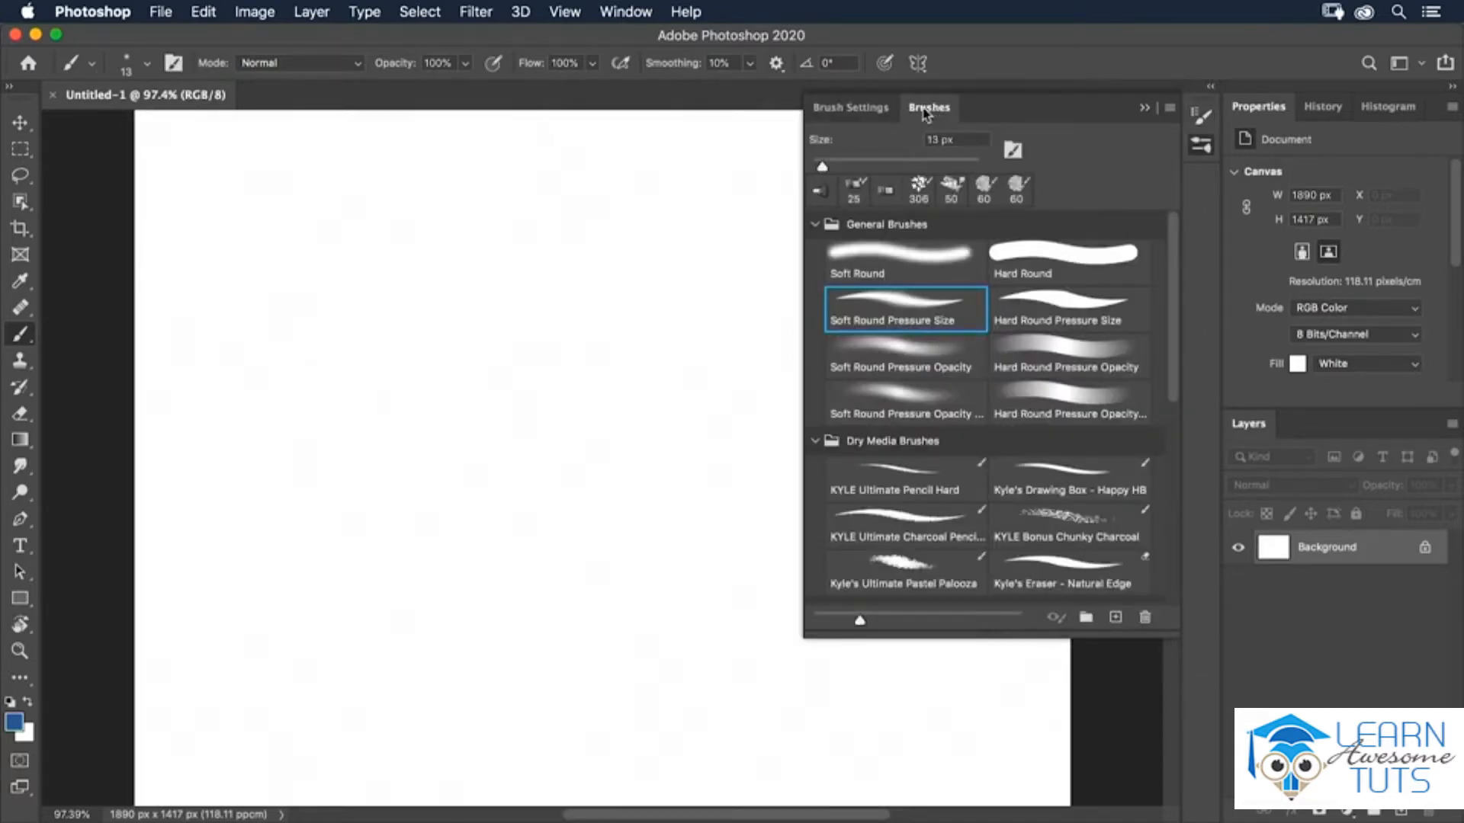
pyautogui.click(815, 224)
pyautogui.click(815, 253)
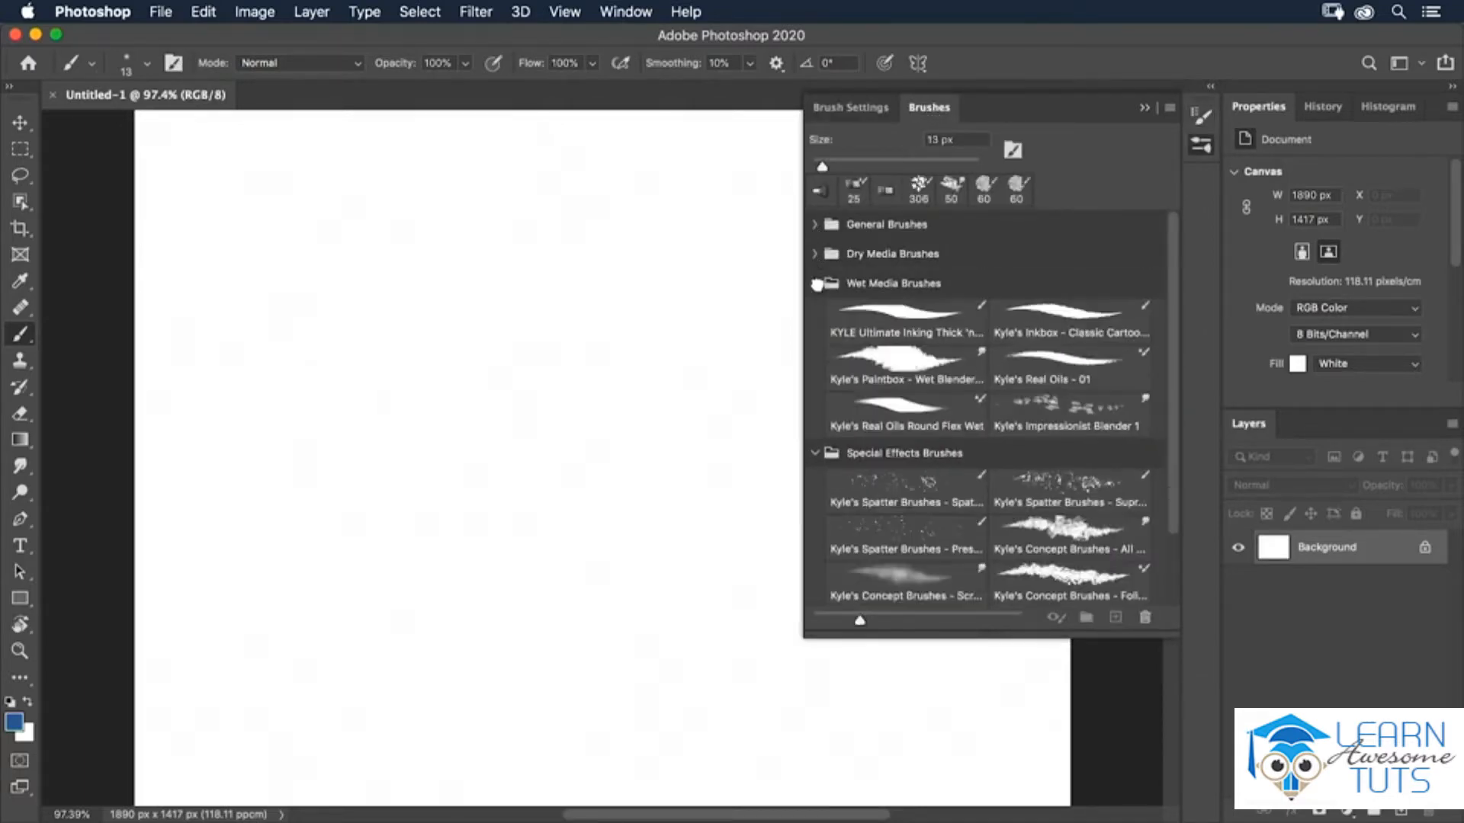
pyautogui.click(816, 283)
pyautogui.click(814, 312)
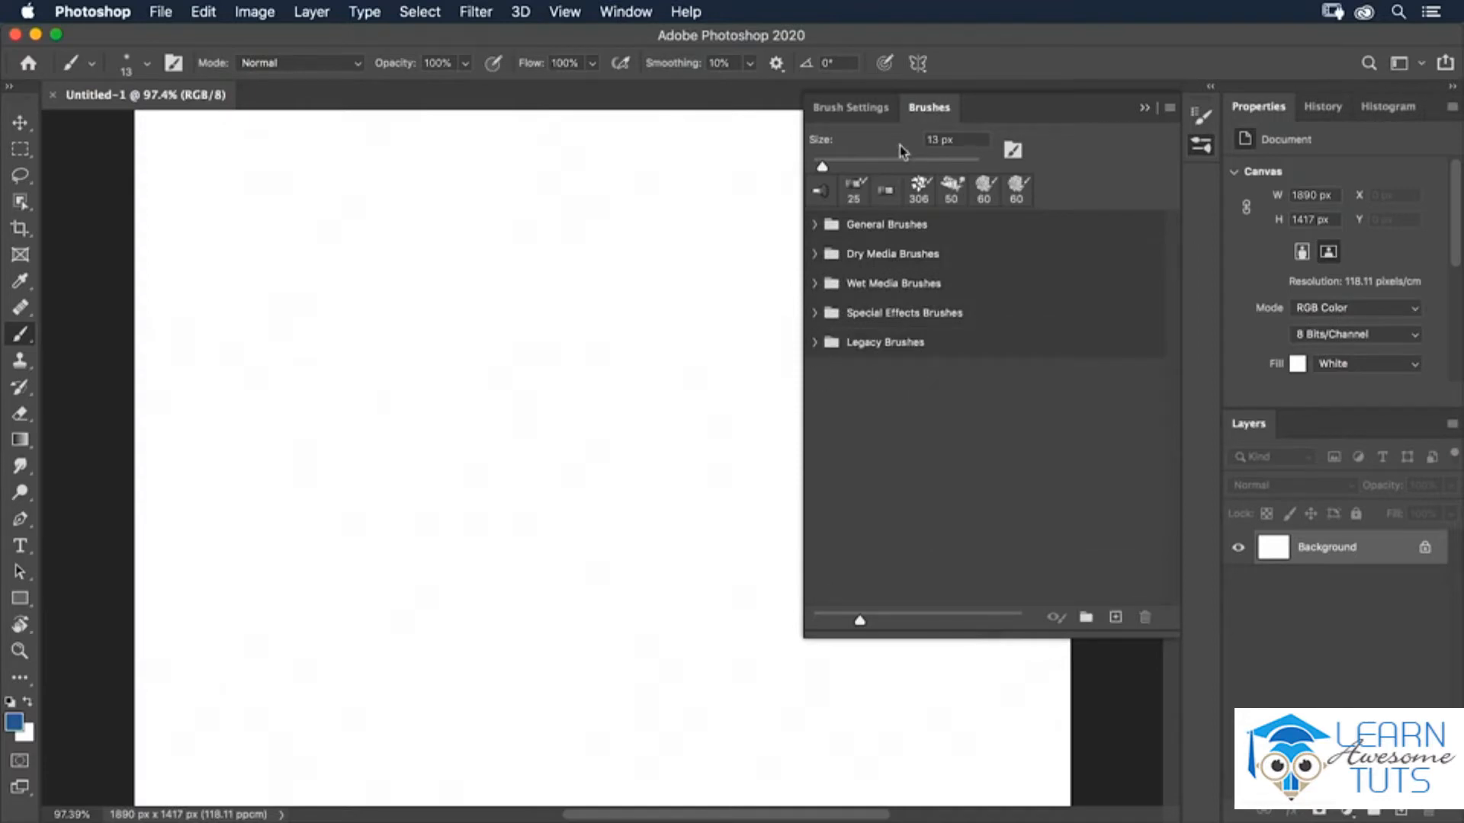
pyautogui.click(822, 108)
pyautogui.click(930, 108)
pyautogui.click(815, 255)
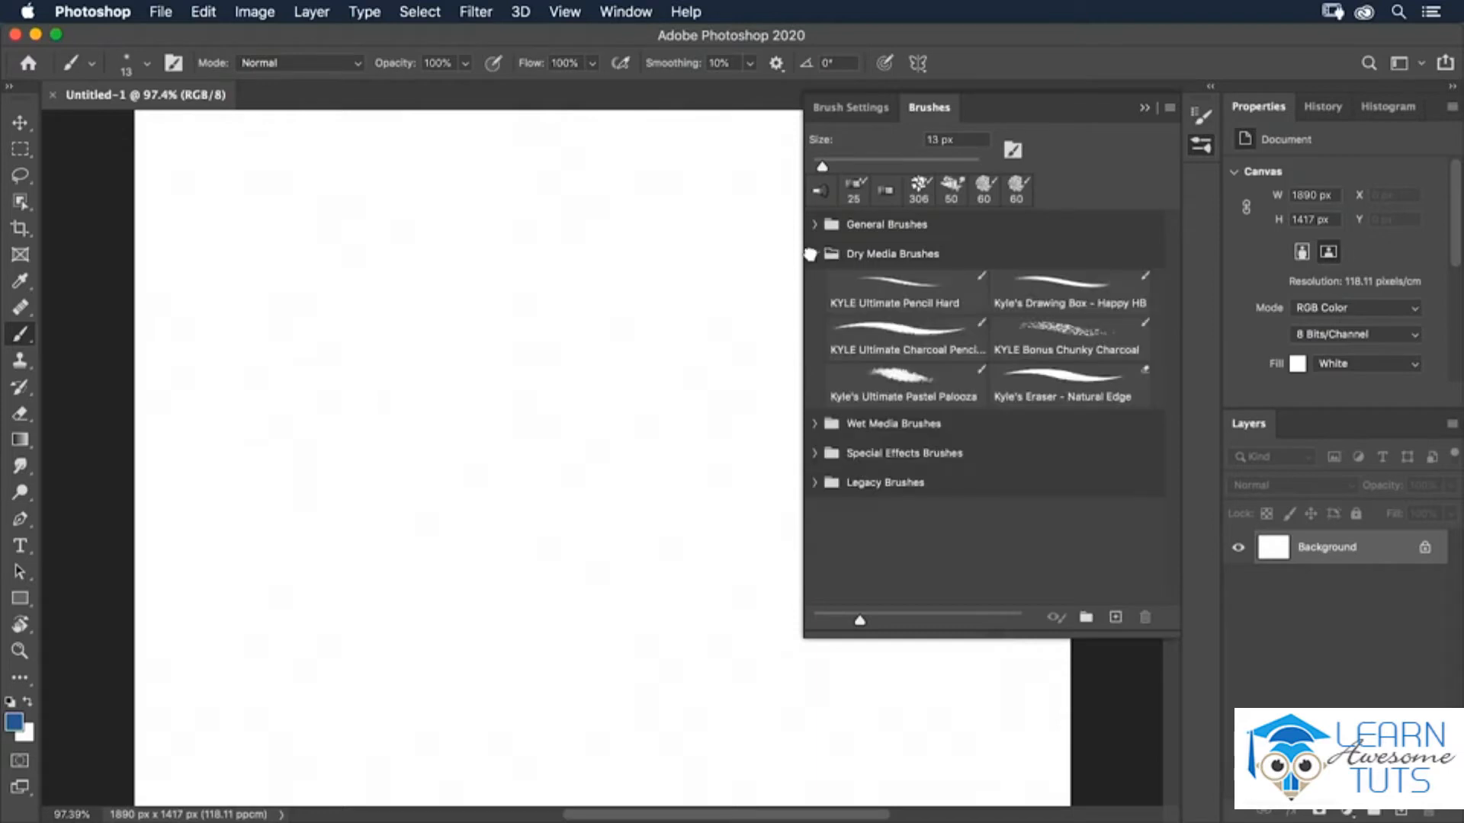
# Select Kyle's Ultimate Pastel Palooza and paint two blue strokes near the canvas's upper left.
pyautogui.click(877, 385)
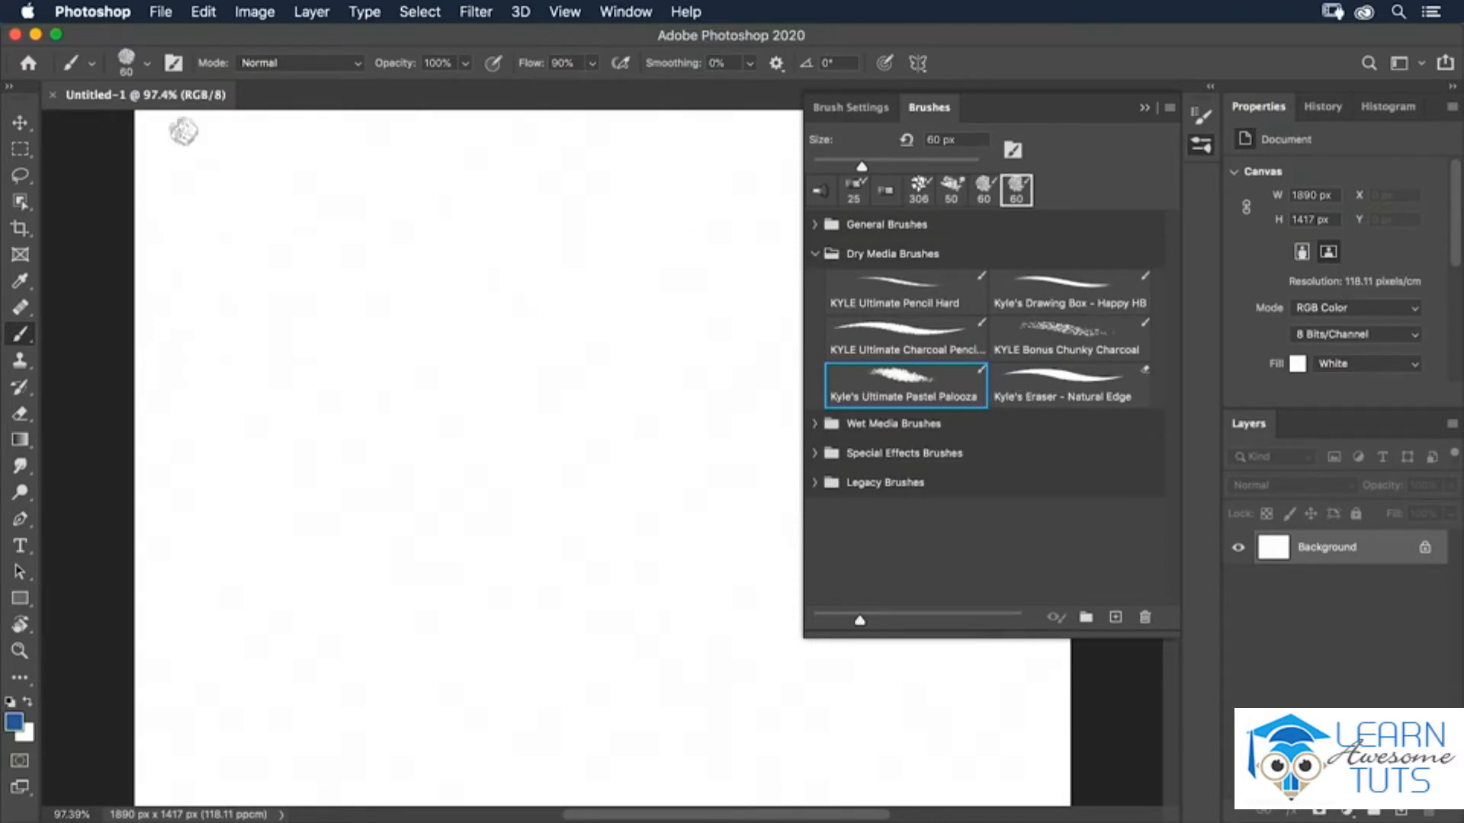
pyautogui.moveTo(199, 170)
pyautogui.mouseDown()
pyautogui.moveTo(204, 216)
pyautogui.moveTo(183, 273)
pyautogui.moveTo(198, 323)
pyautogui.moveTo(243, 243)
pyautogui.moveTo(223, 156)
pyautogui.mouseUp()
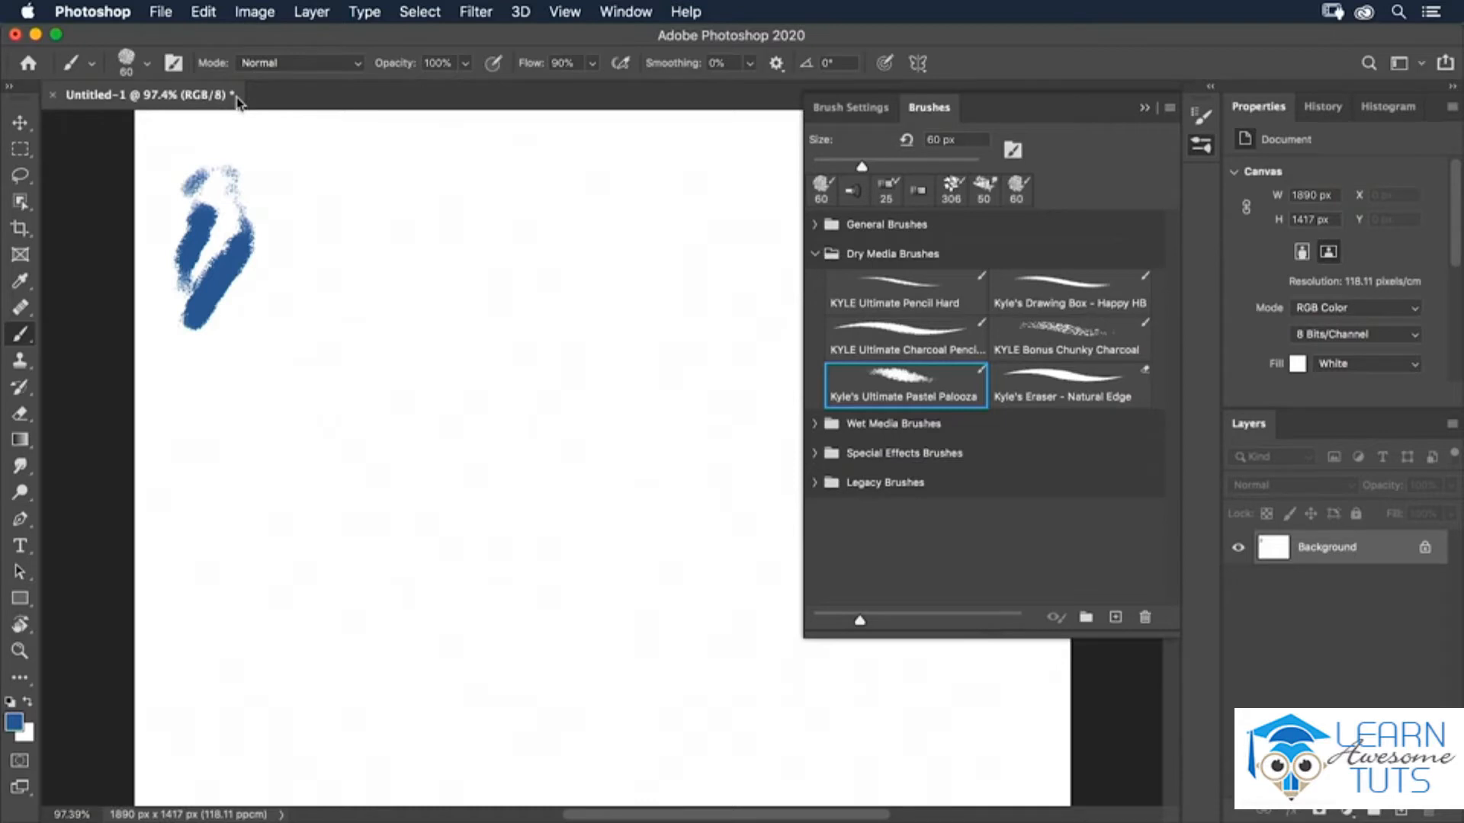
pyautogui.moveTo(326, 193); pyautogui.dragTo(398, 329)
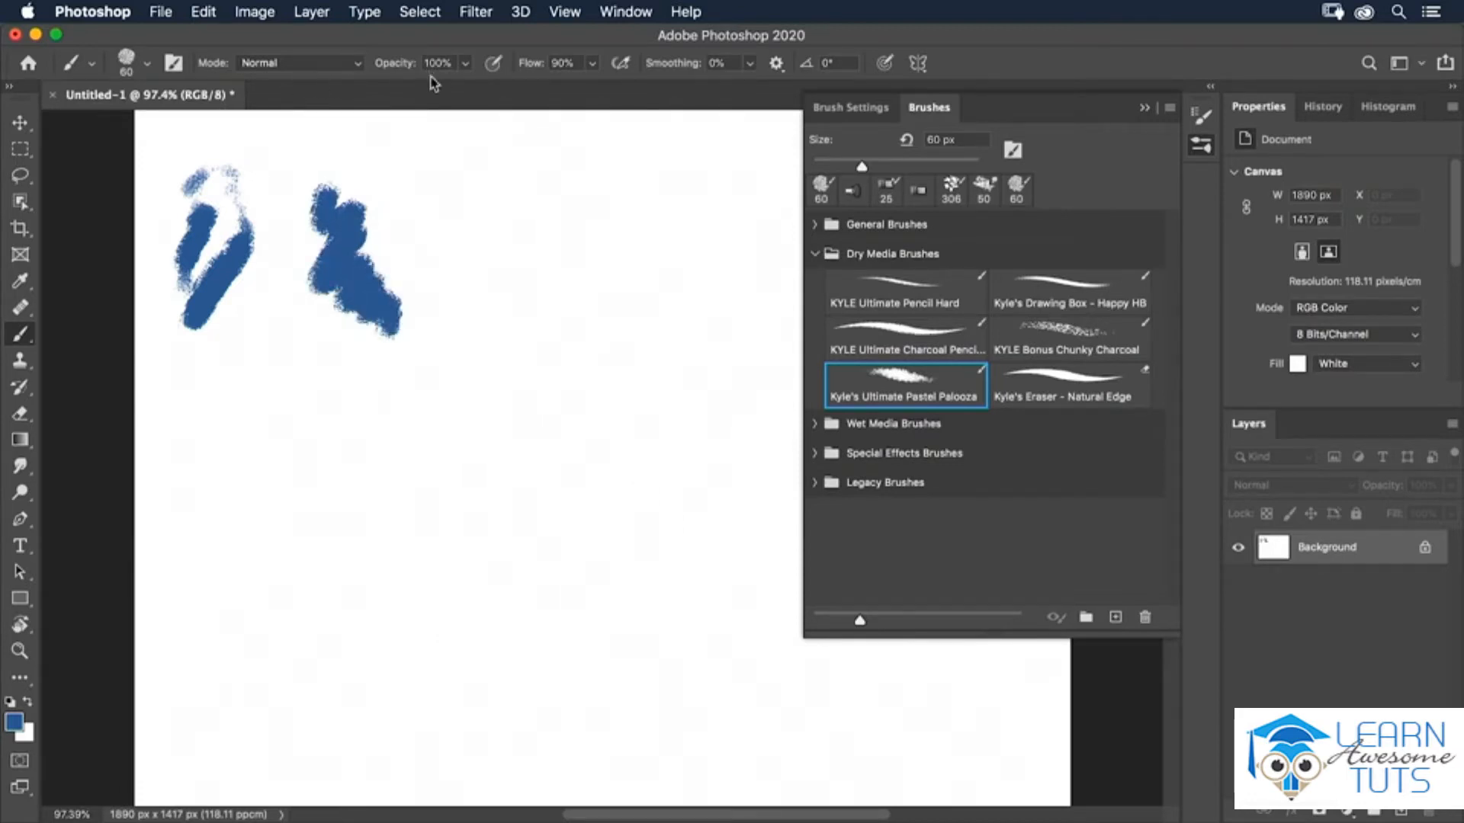
# Paint a lighter stroke at 56% opacity beside the others and restore the opacity to 100%.
pyautogui.click(465, 63)
pyautogui.moveTo(473, 86); pyautogui.dragTo(424, 87)
pyautogui.moveTo(402, 204)
pyautogui.mouseDown()
pyautogui.moveTo(381, 263)
pyautogui.moveTo(446, 286)
pyautogui.moveTo(441, 314)
pyautogui.mouseUp()
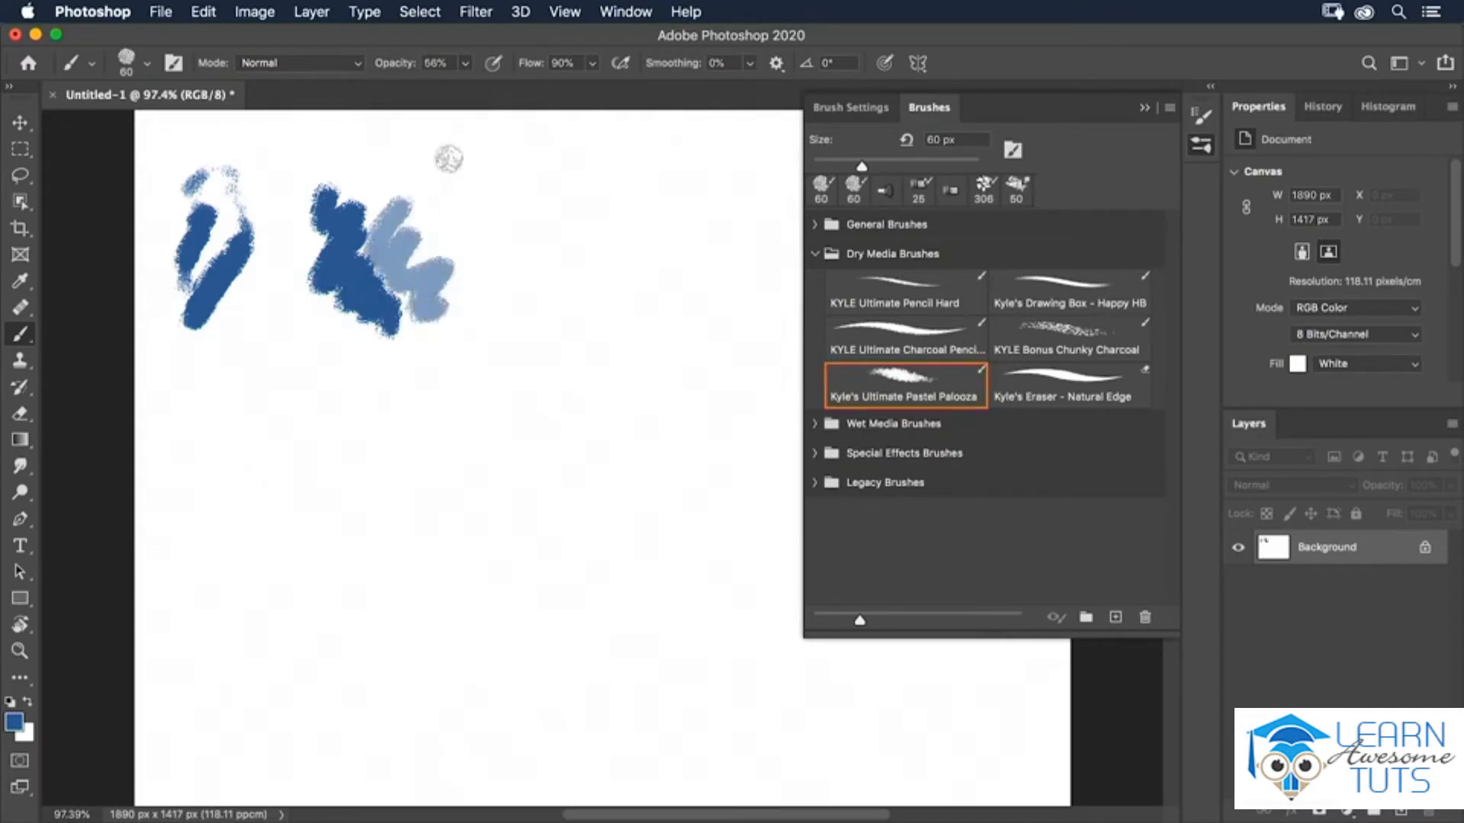
pyautogui.click(465, 62)
pyautogui.moveTo(471, 86); pyautogui.dragTo(518, 91)
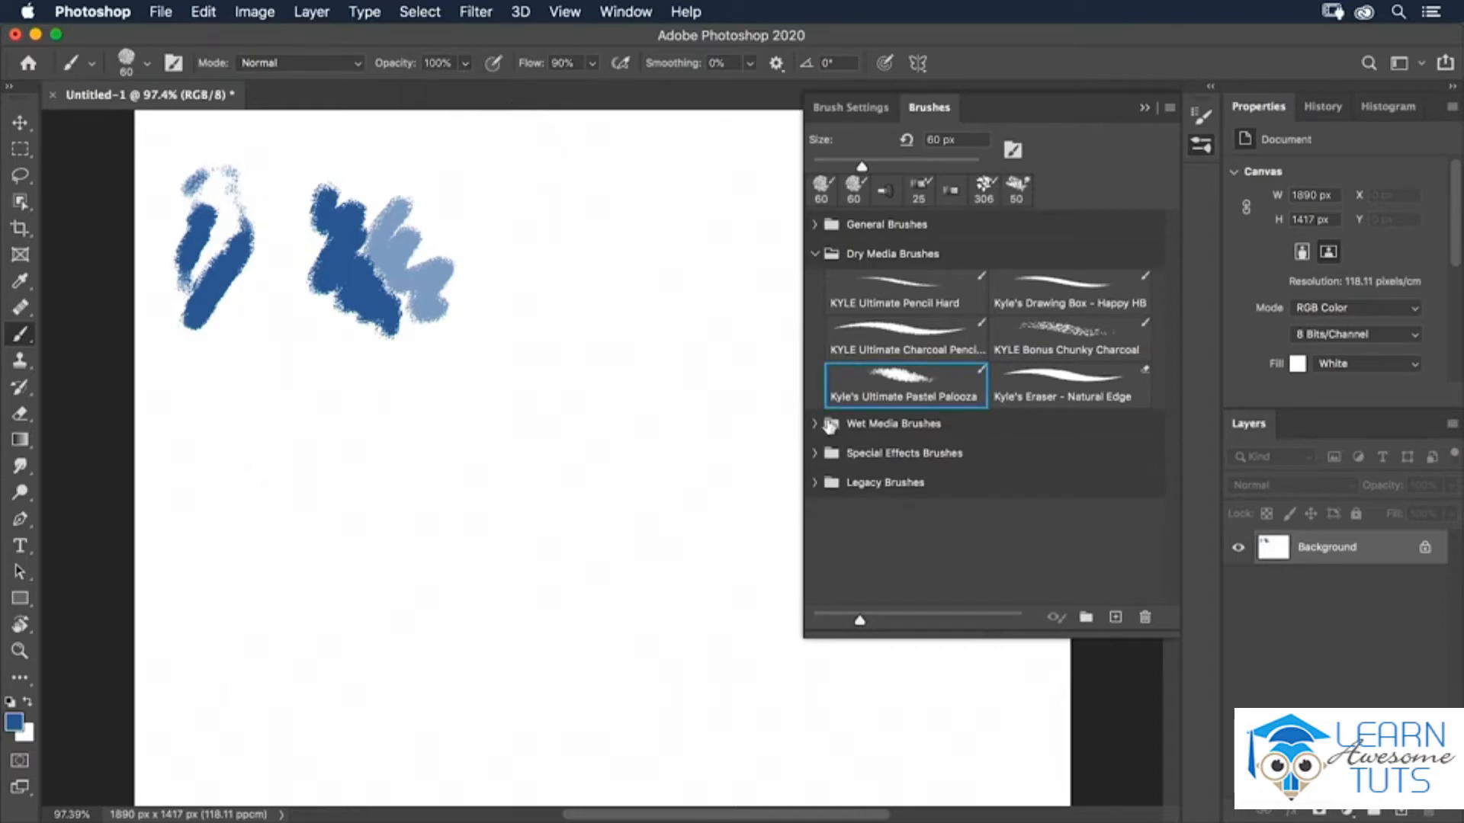
# Pick Kyle's Paintbox - Wet Blender from Wet Media Brushes and smudge the first pastel strokes.
pyautogui.click(814, 424)
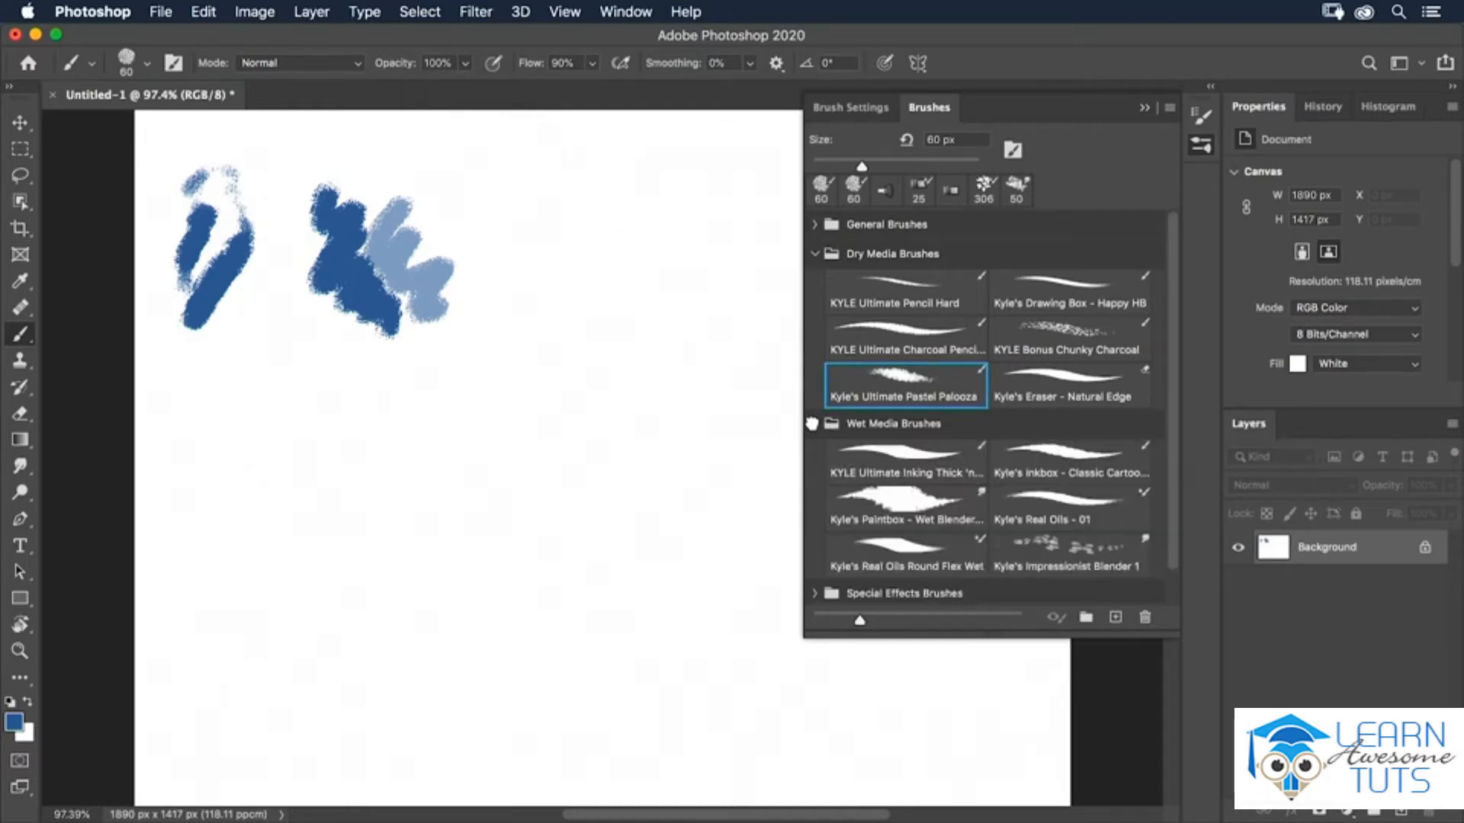
pyautogui.click(894, 505)
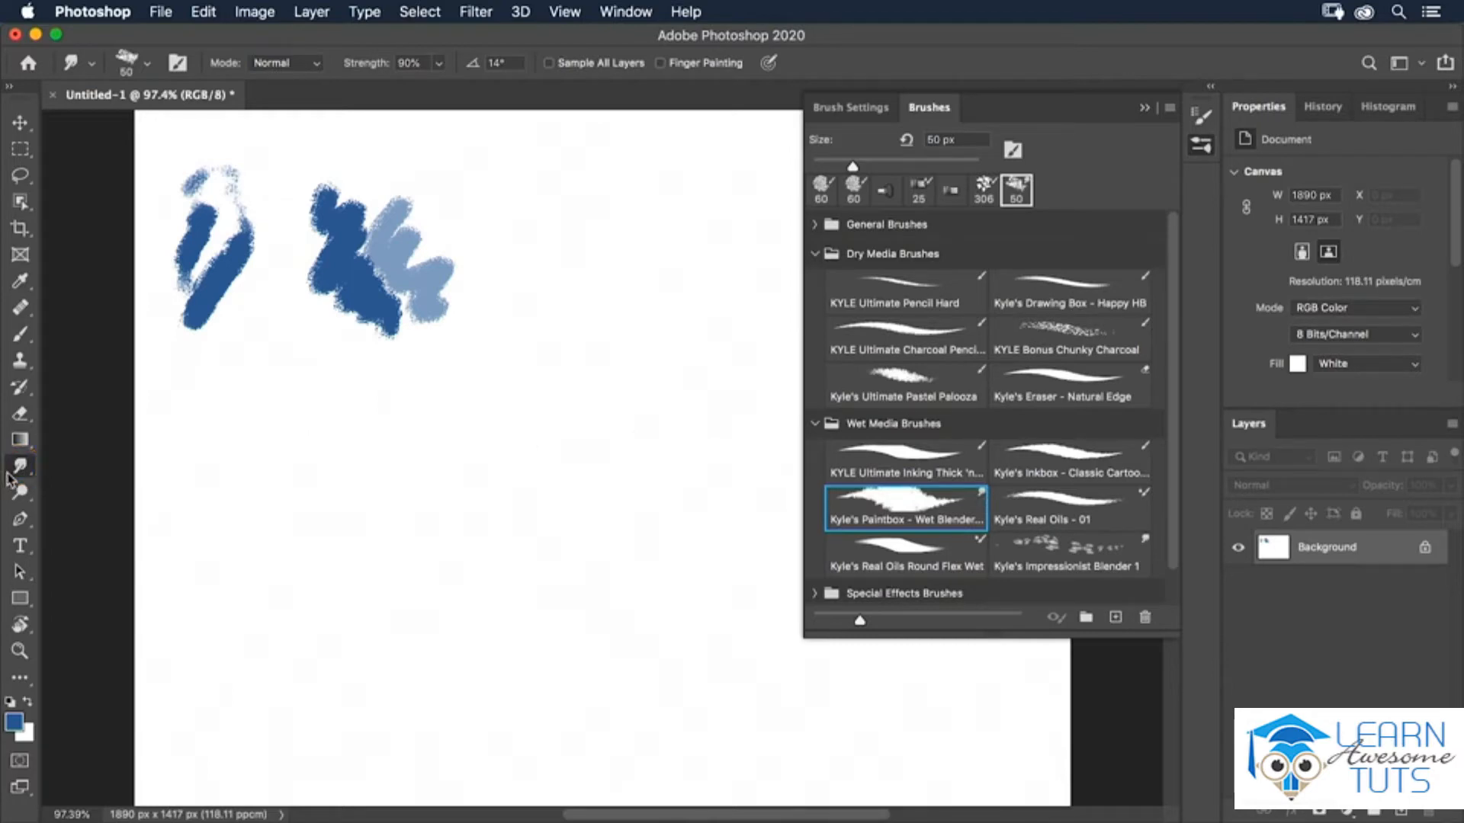
pyautogui.moveTo(200, 243)
pyautogui.mouseDown()
pyautogui.moveTo(190, 259)
pyautogui.moveTo(282, 263)
pyautogui.moveTo(160, 279)
pyautogui.mouseUp()
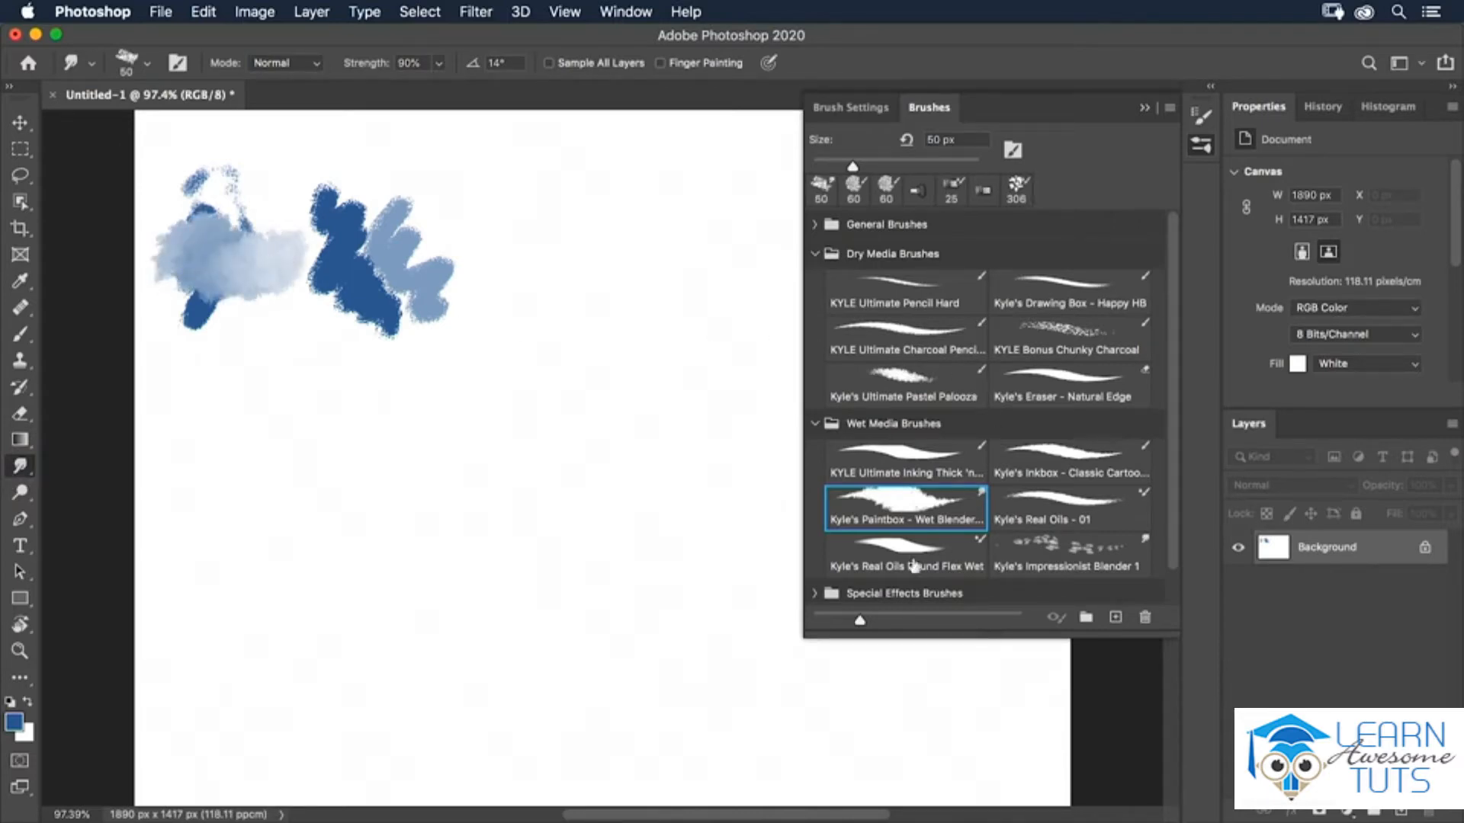
# Choose Kyle's Concept Brushes - Foliage from Special Effects Brushes and paint a leafy stroke across the canvas.
pyautogui.click(814, 596)
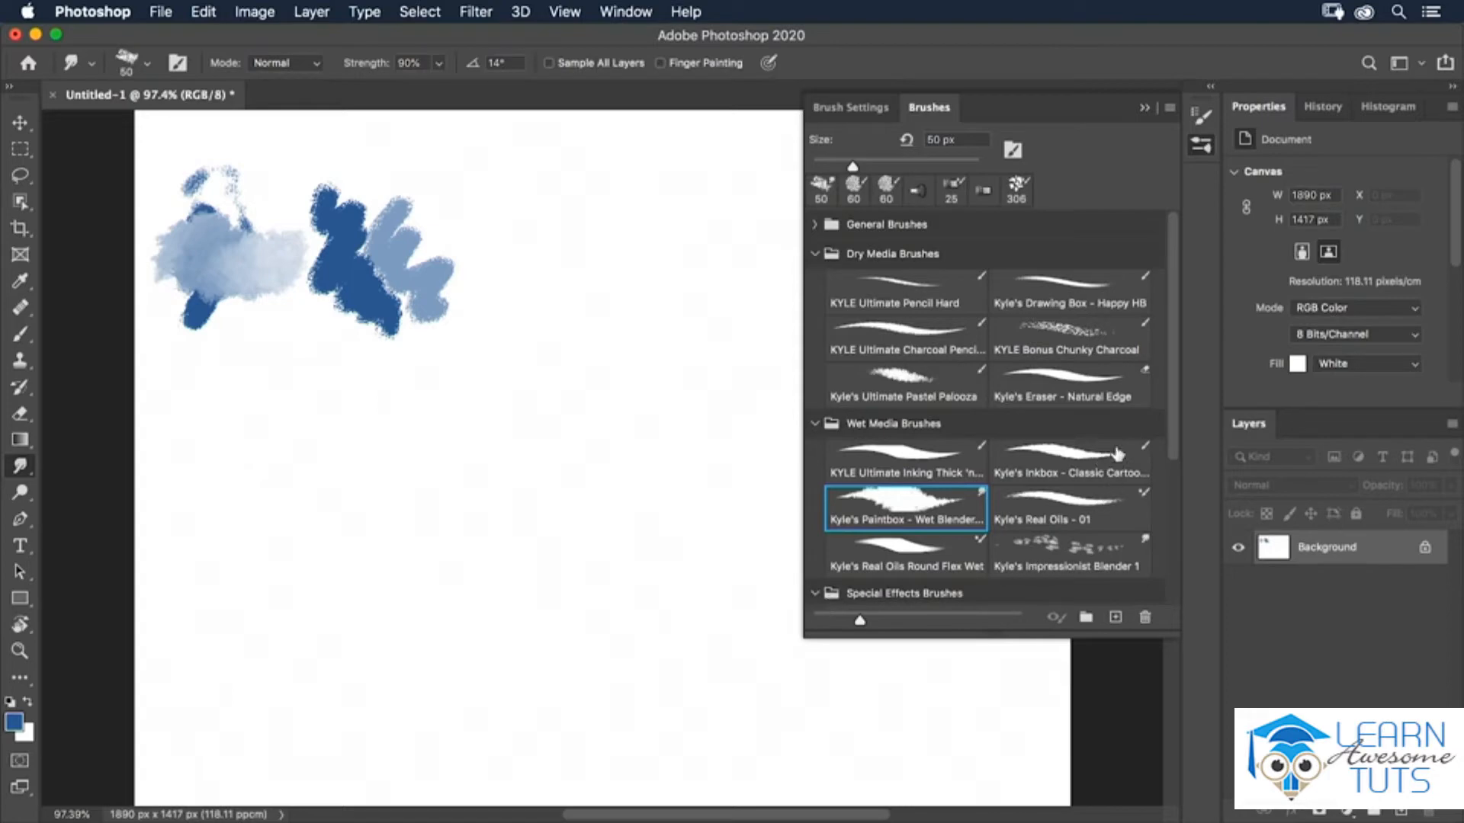
pyautogui.moveTo(1172, 416); pyautogui.dragTo(1165, 565)
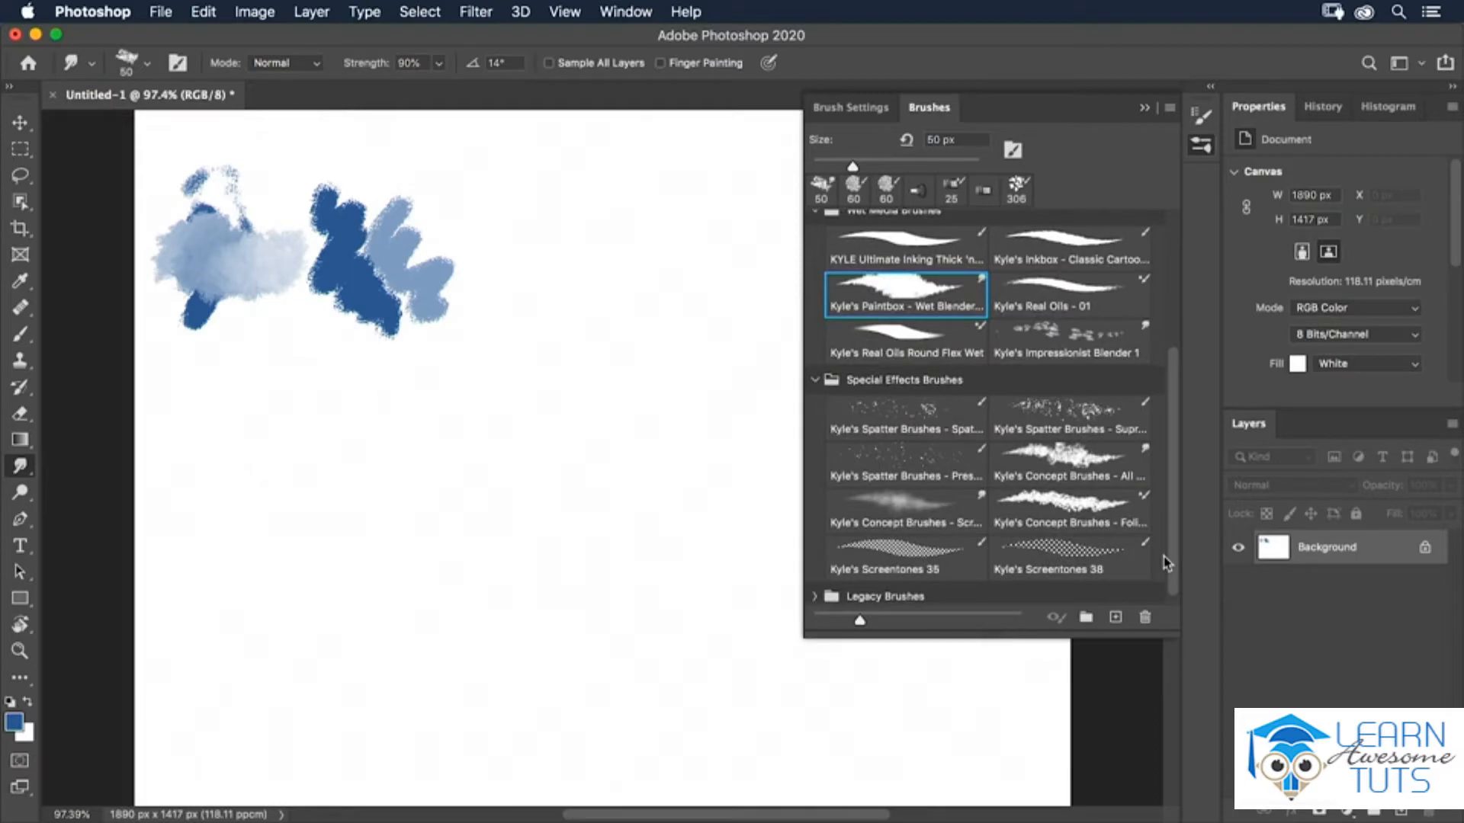
pyautogui.moveTo(1165, 563); pyautogui.dragTo(1167, 571)
pyautogui.click(1075, 516)
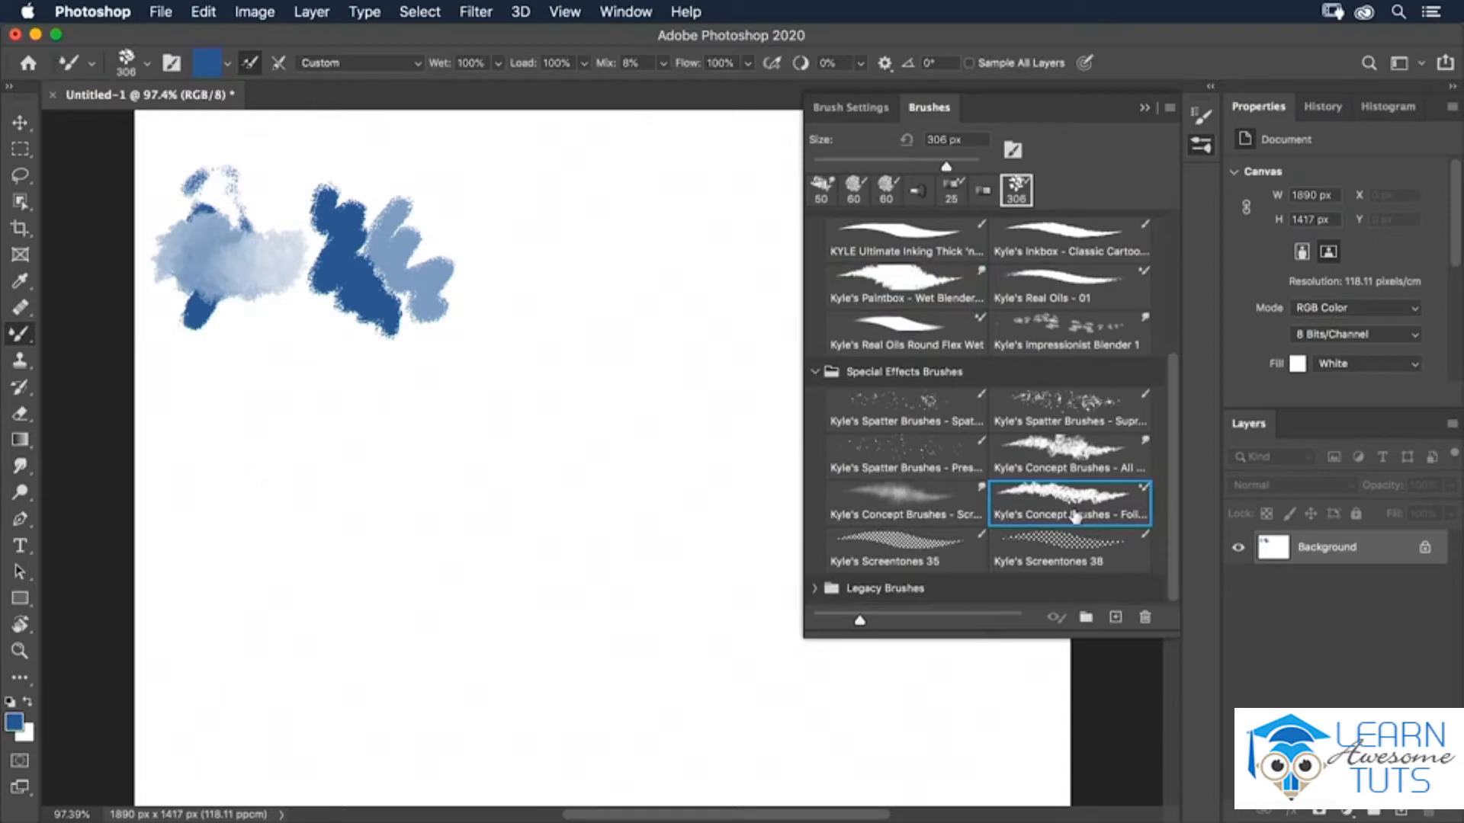
pyautogui.moveTo(229, 587)
pyautogui.mouseDown()
pyautogui.moveTo(253, 543)
pyautogui.moveTo(332, 490)
pyautogui.moveTo(411, 544)
pyautogui.moveTo(484, 536)
pyautogui.moveTo(507, 478)
pyautogui.moveTo(496, 406)
pyautogui.moveTo(549, 399)
pyautogui.mouseUp()
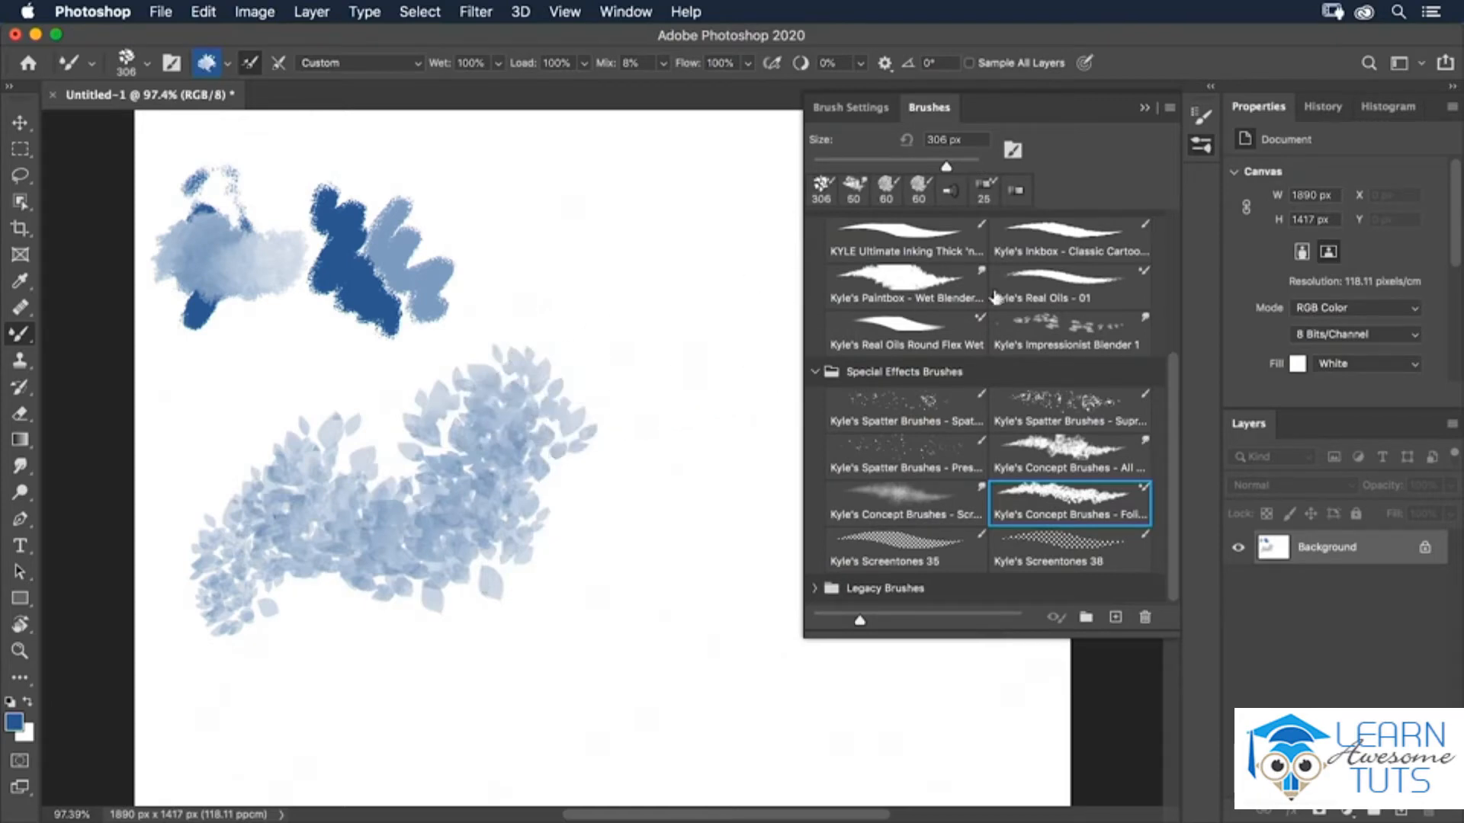
# Load the Legacy Brushes set into the Brushes panel.
pyautogui.click(1170, 109)
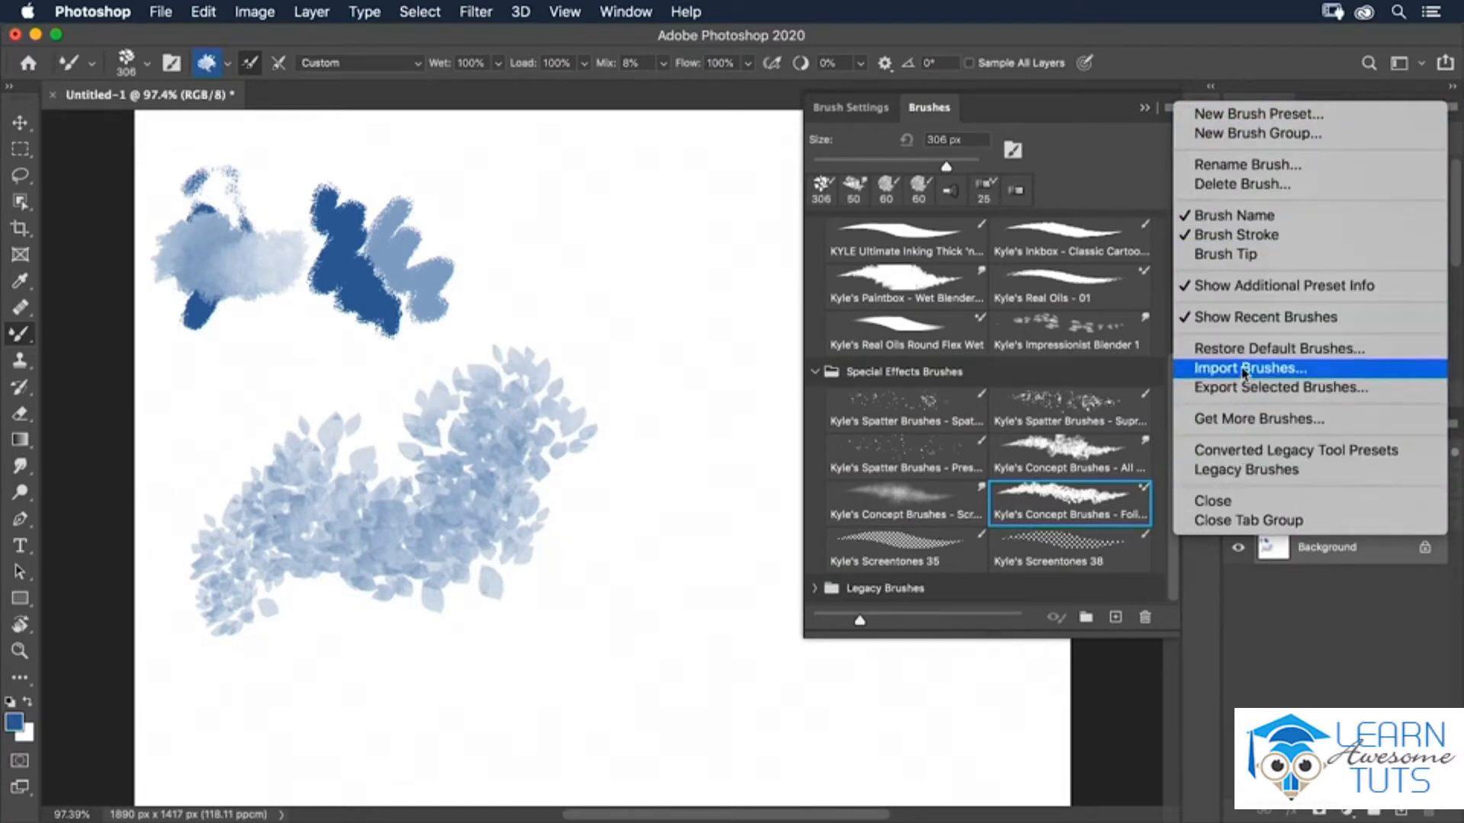
pyautogui.click(1384, 477)
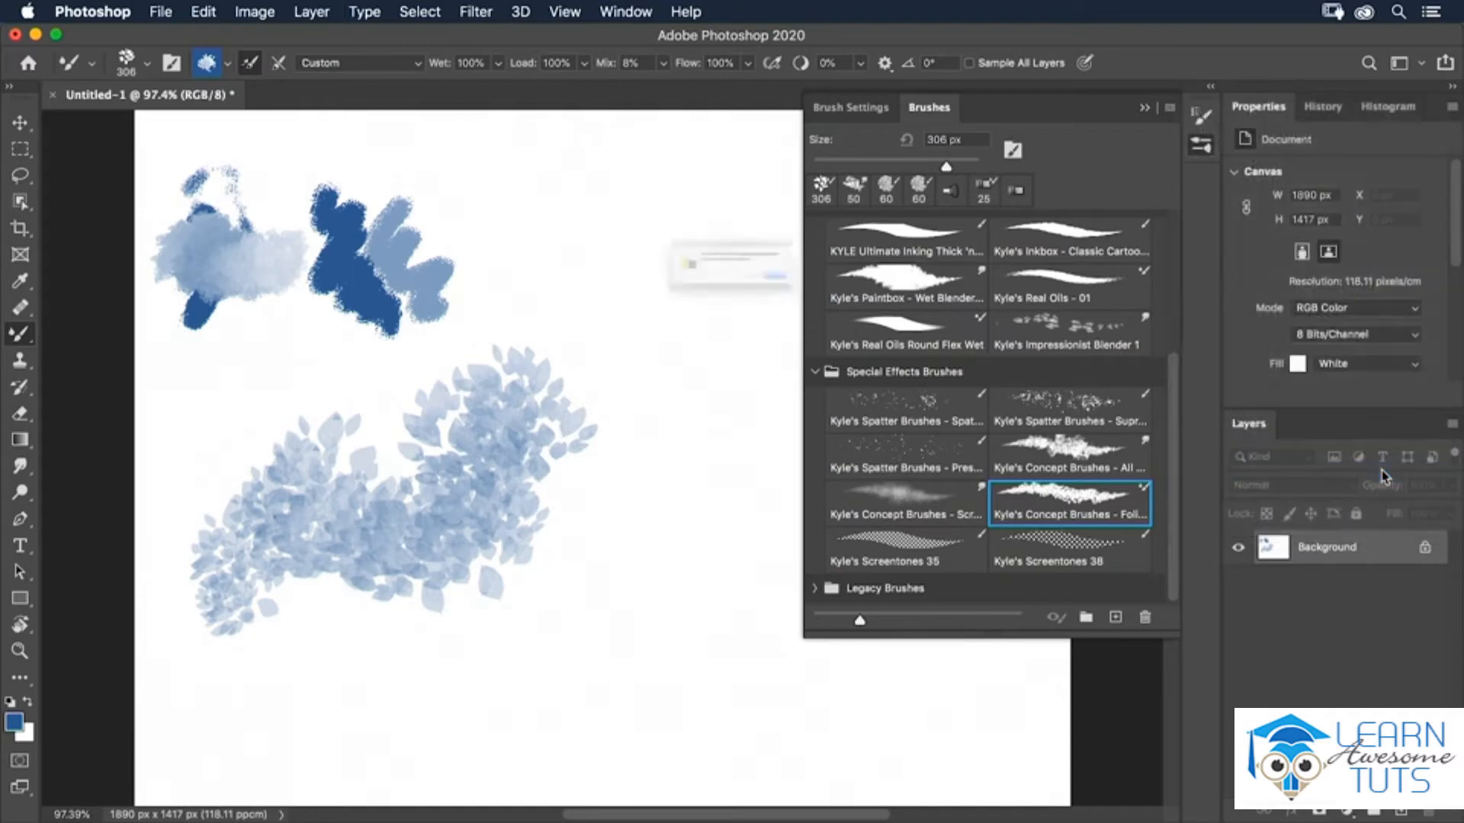
pyautogui.click(903, 314)
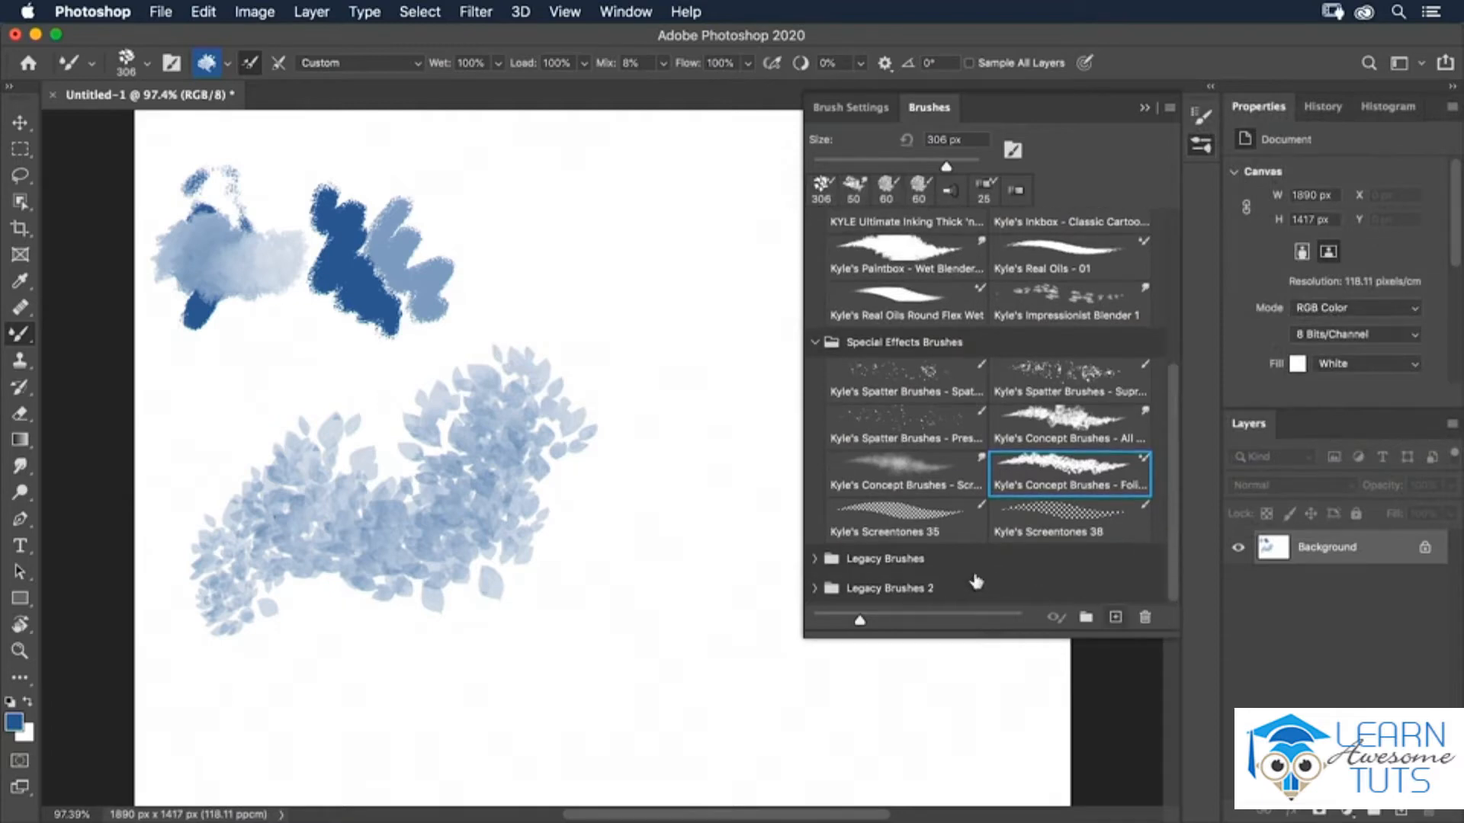
# Browse the Legacy Brushes folders, the brush tip grid and the General Brushes.
pyautogui.click(815, 560)
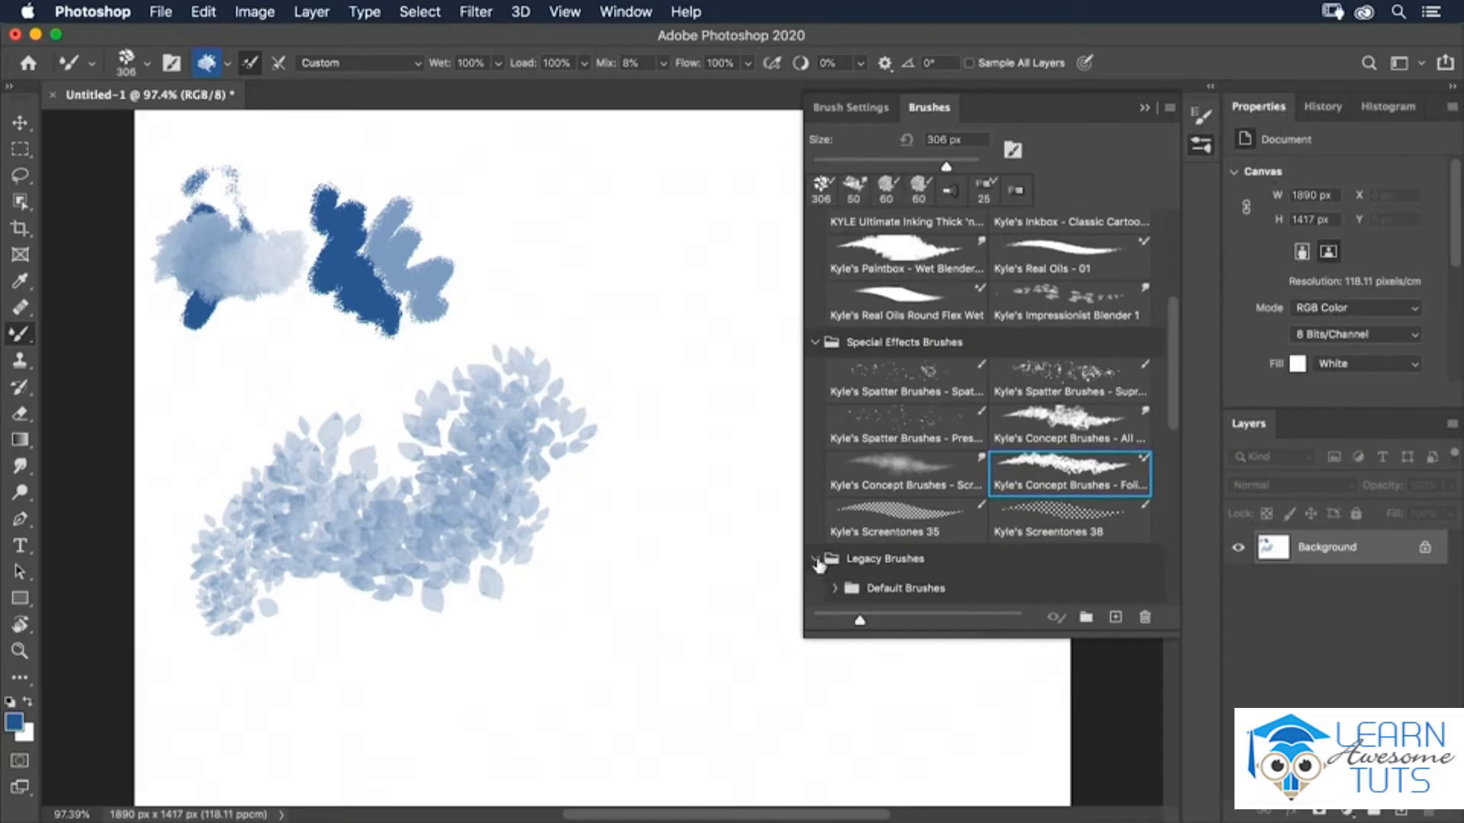
pyautogui.moveTo(1176, 414); pyautogui.dragTo(1193, 554)
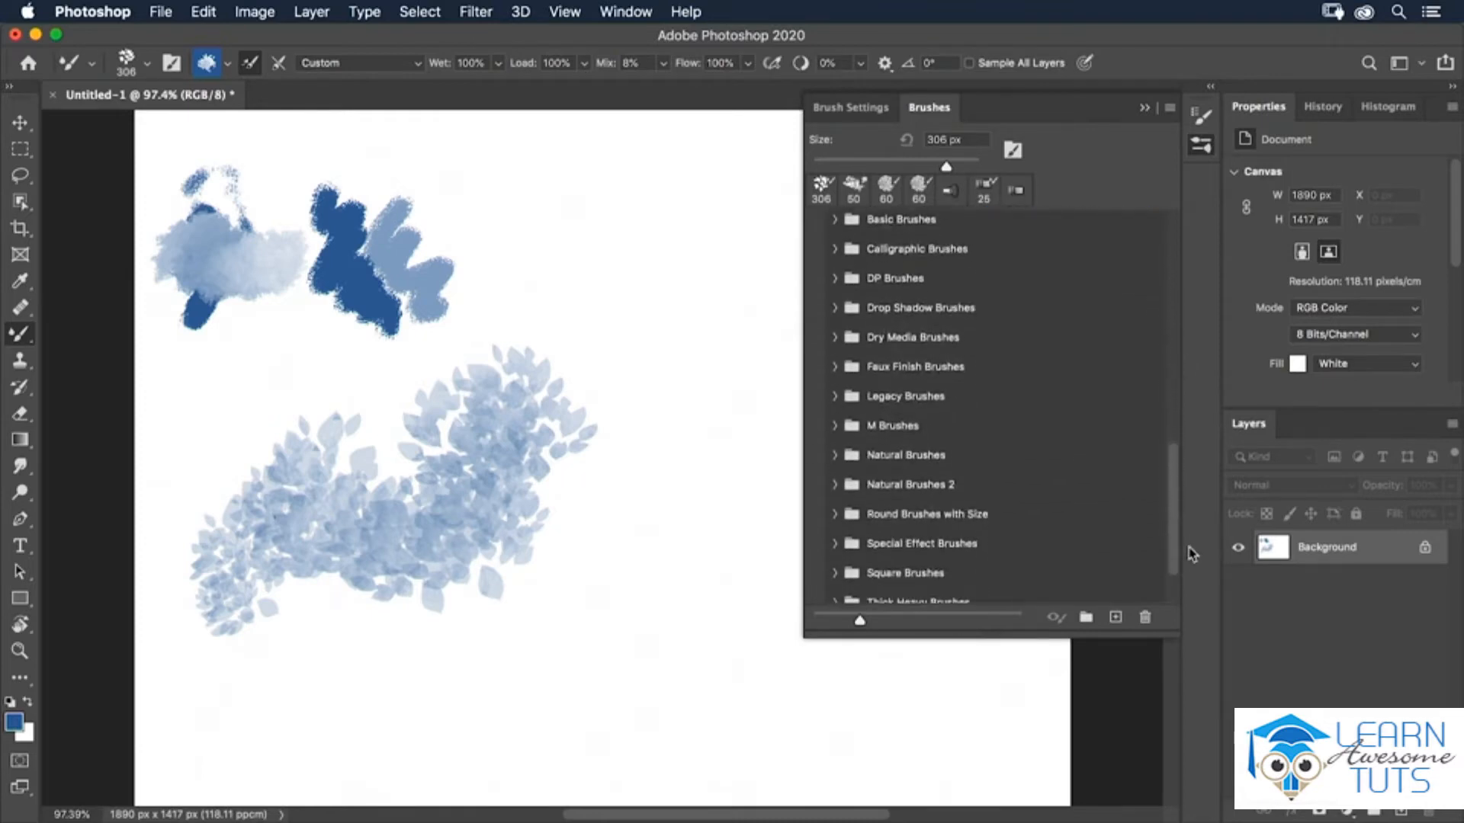
pyautogui.click(856, 108)
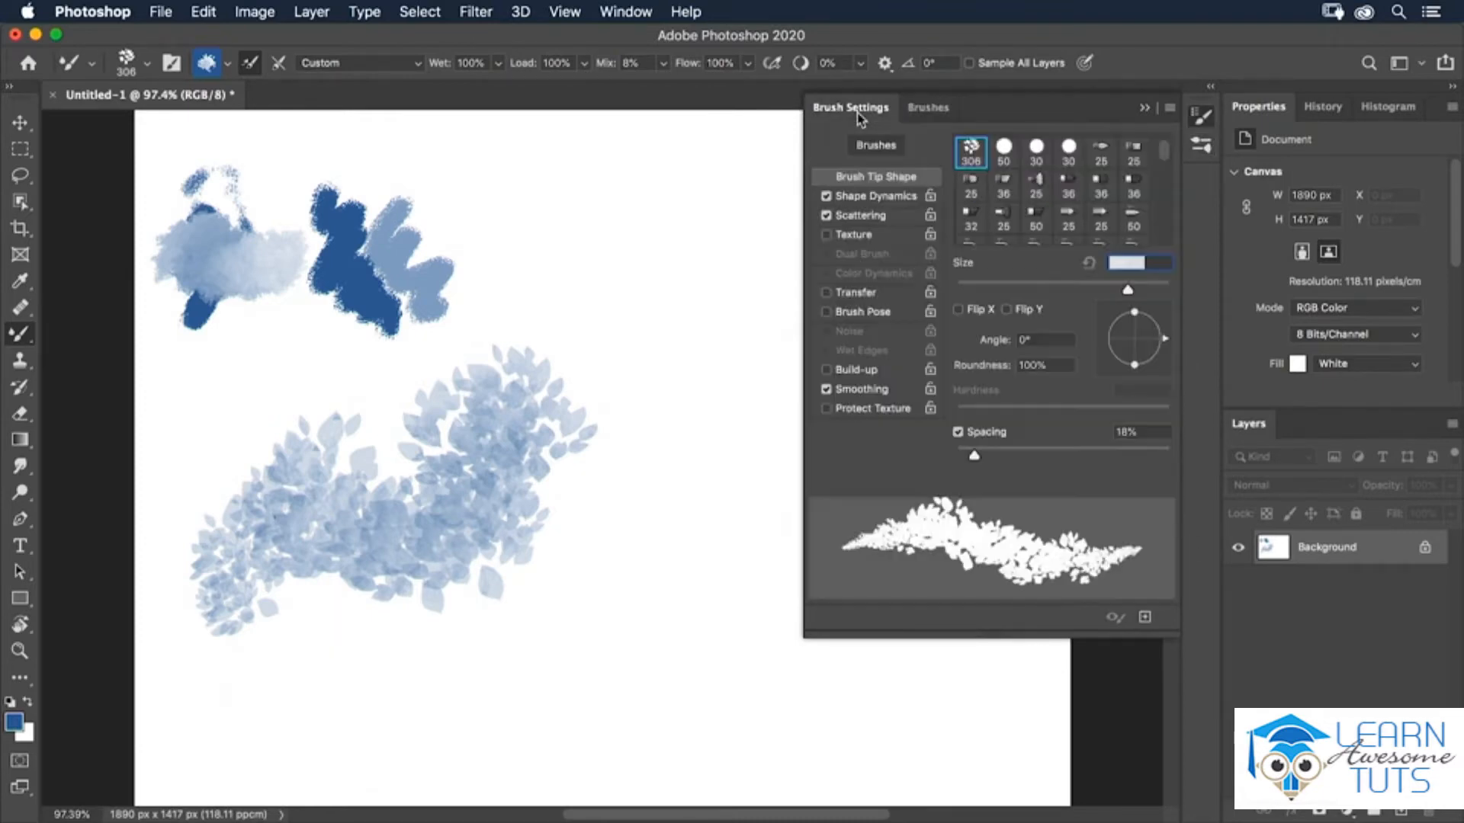
pyautogui.scroll(-3, 1169, 169)
pyautogui.moveTo(1169, 169); pyautogui.dragTo(1170, 150)
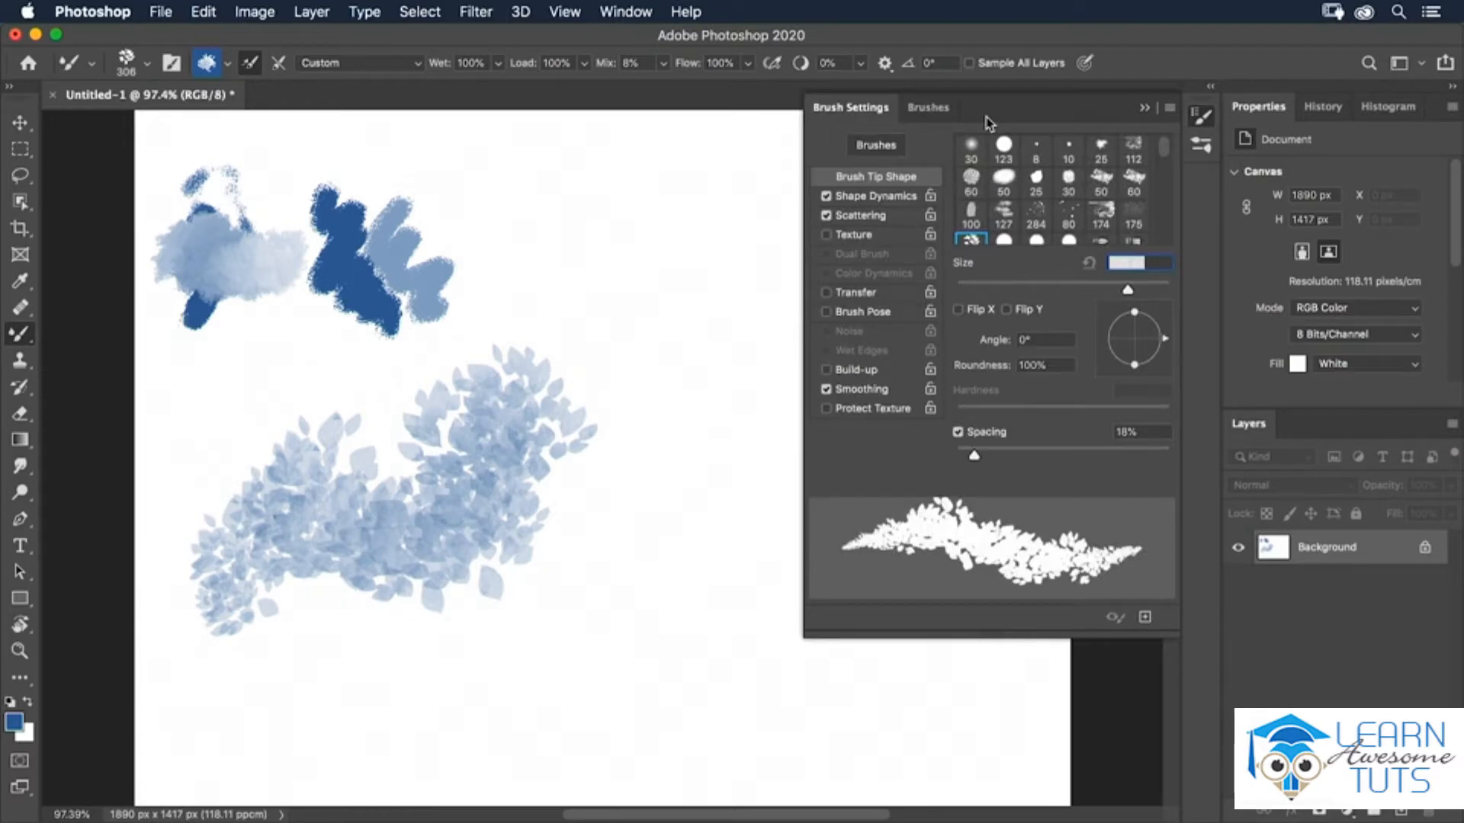
pyautogui.click(927, 107)
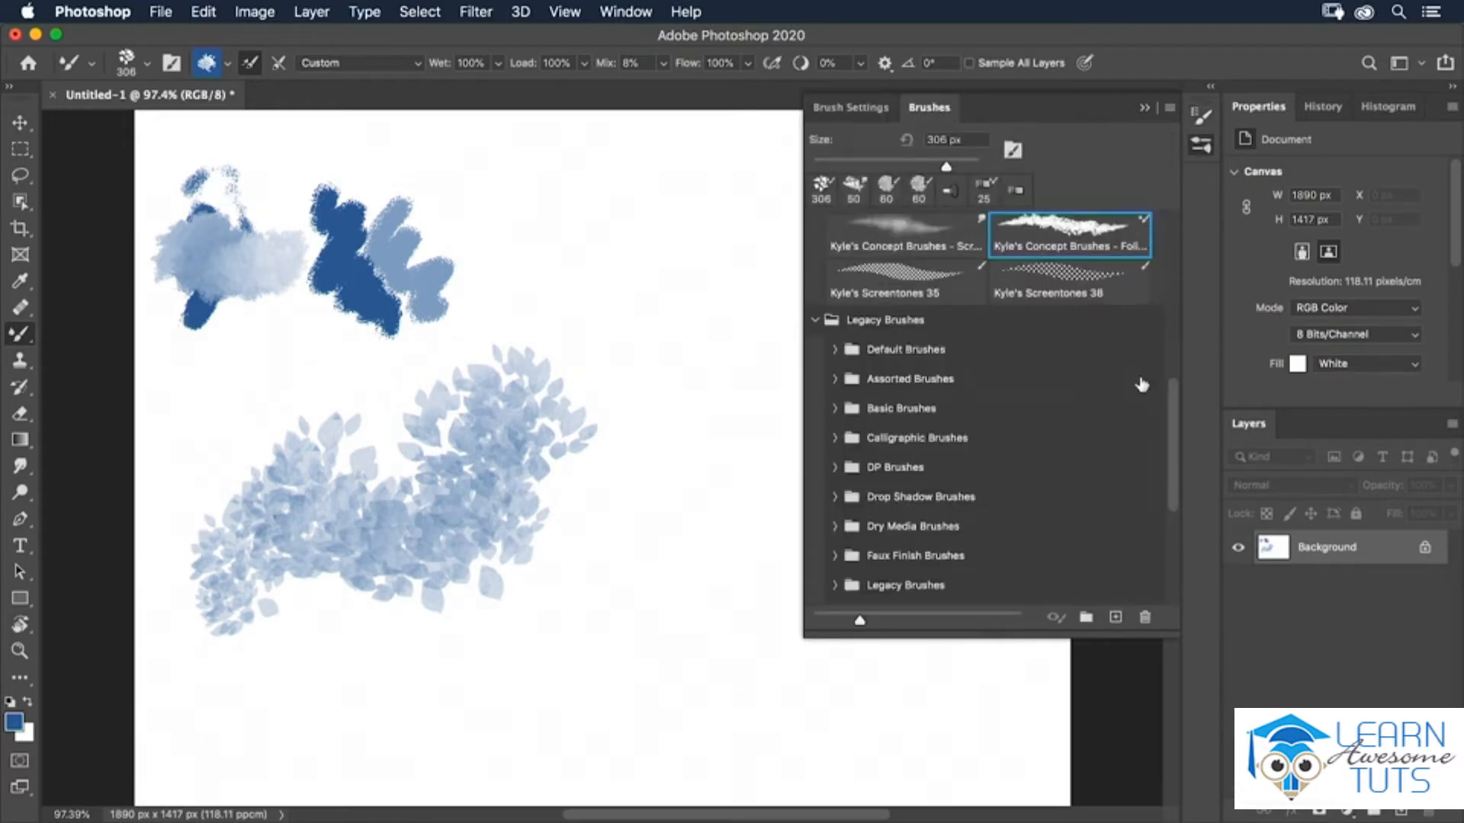
pyautogui.moveTo(1170, 400); pyautogui.dragTo(1179, 215)
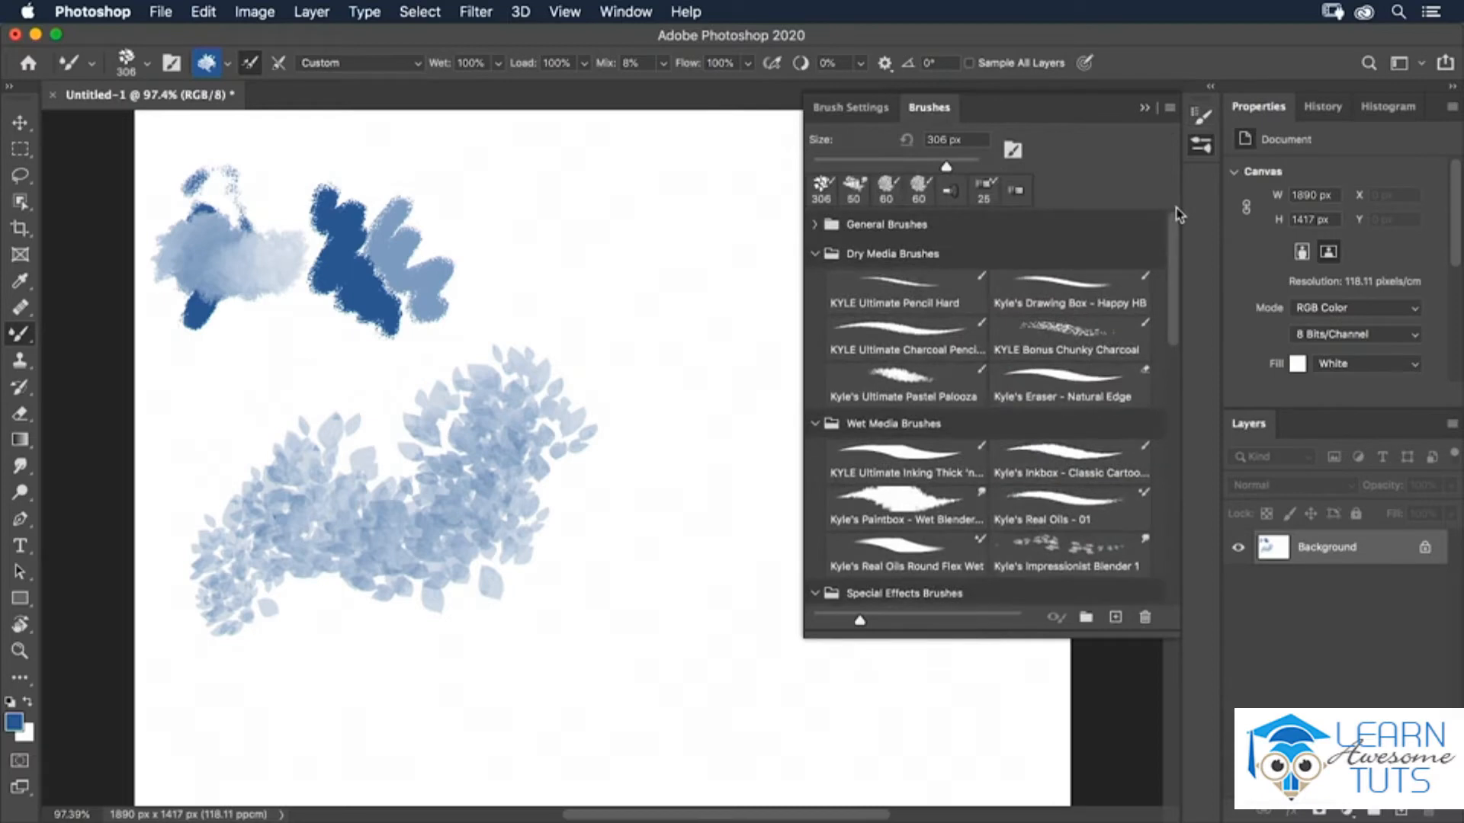
pyautogui.click(815, 224)
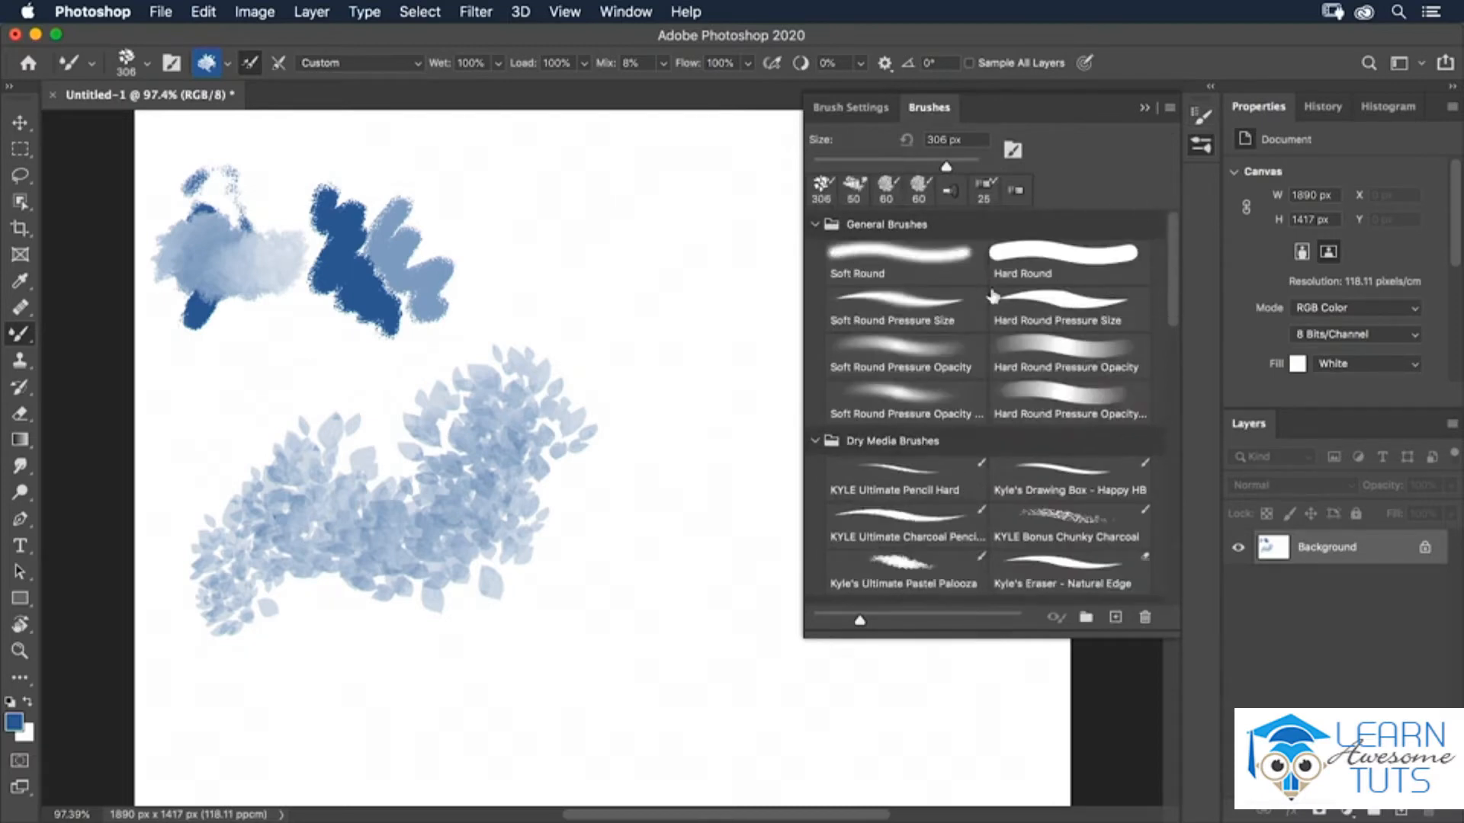
pyautogui.click(939, 305)
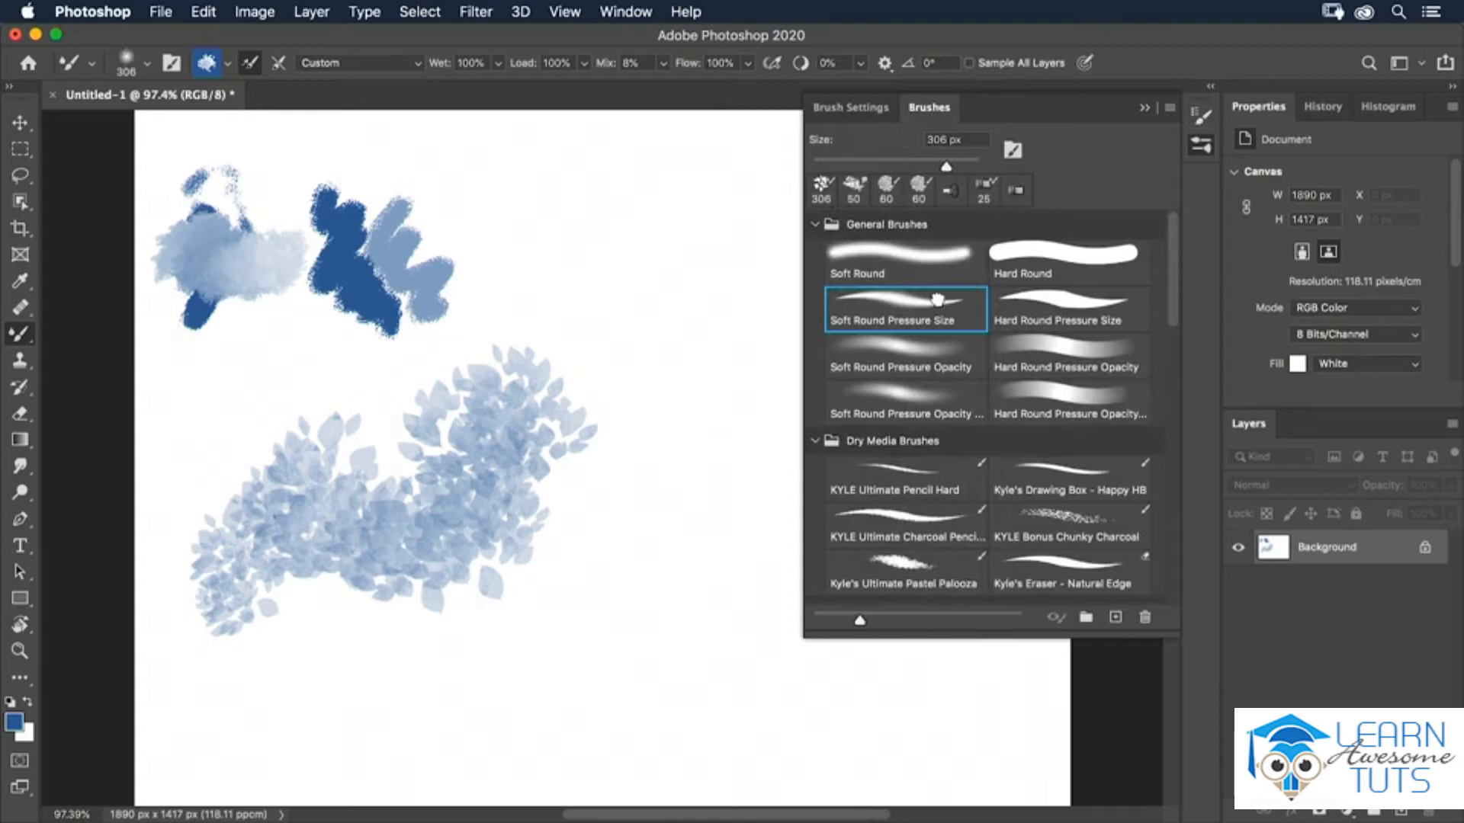
# Choose the 25 px Flat Fan bristle brush tip and turn on the bristle brush preview.
pyautogui.click(852, 110)
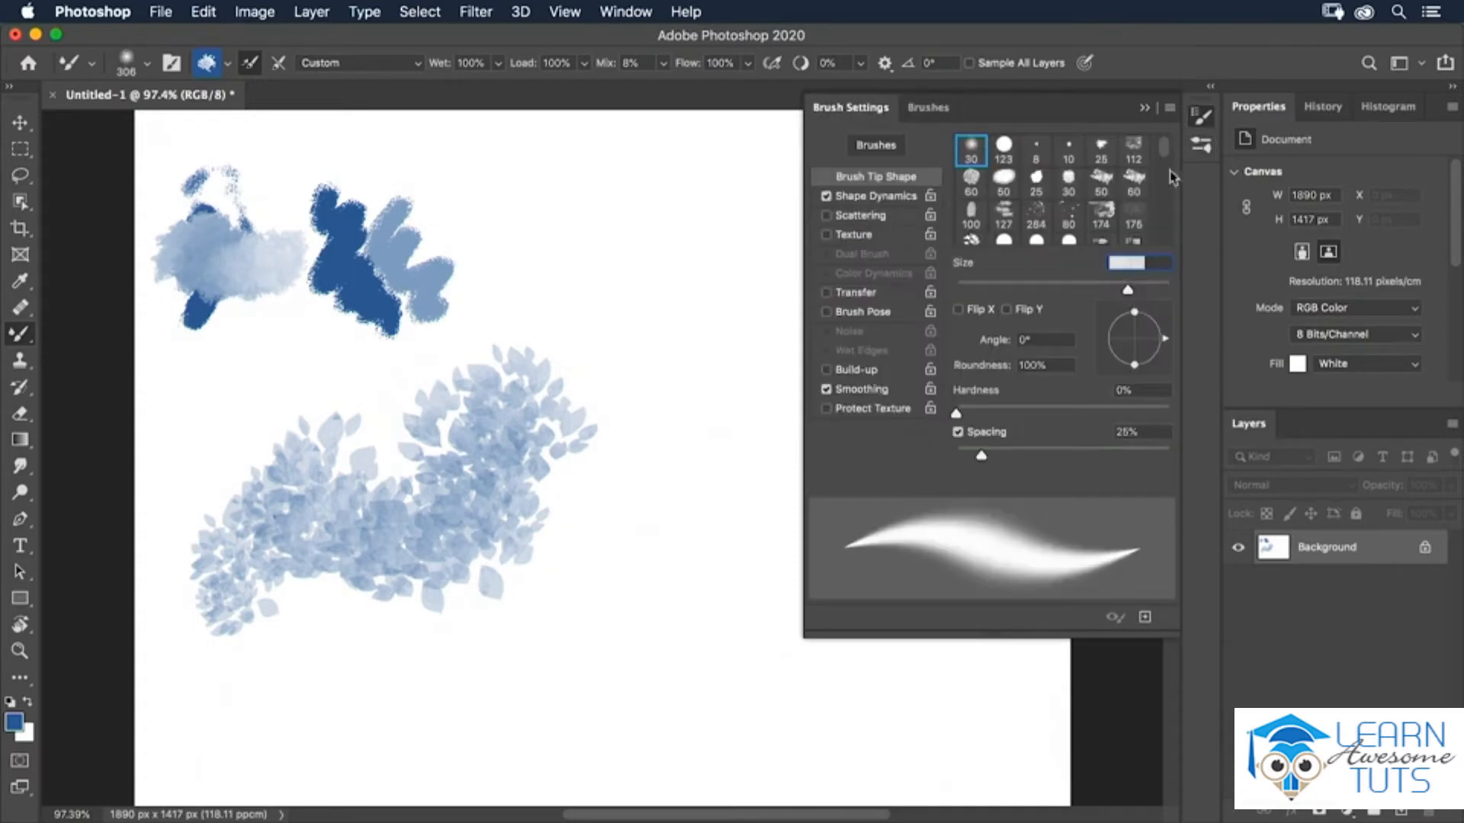
pyautogui.scroll(-3, 1172, 191)
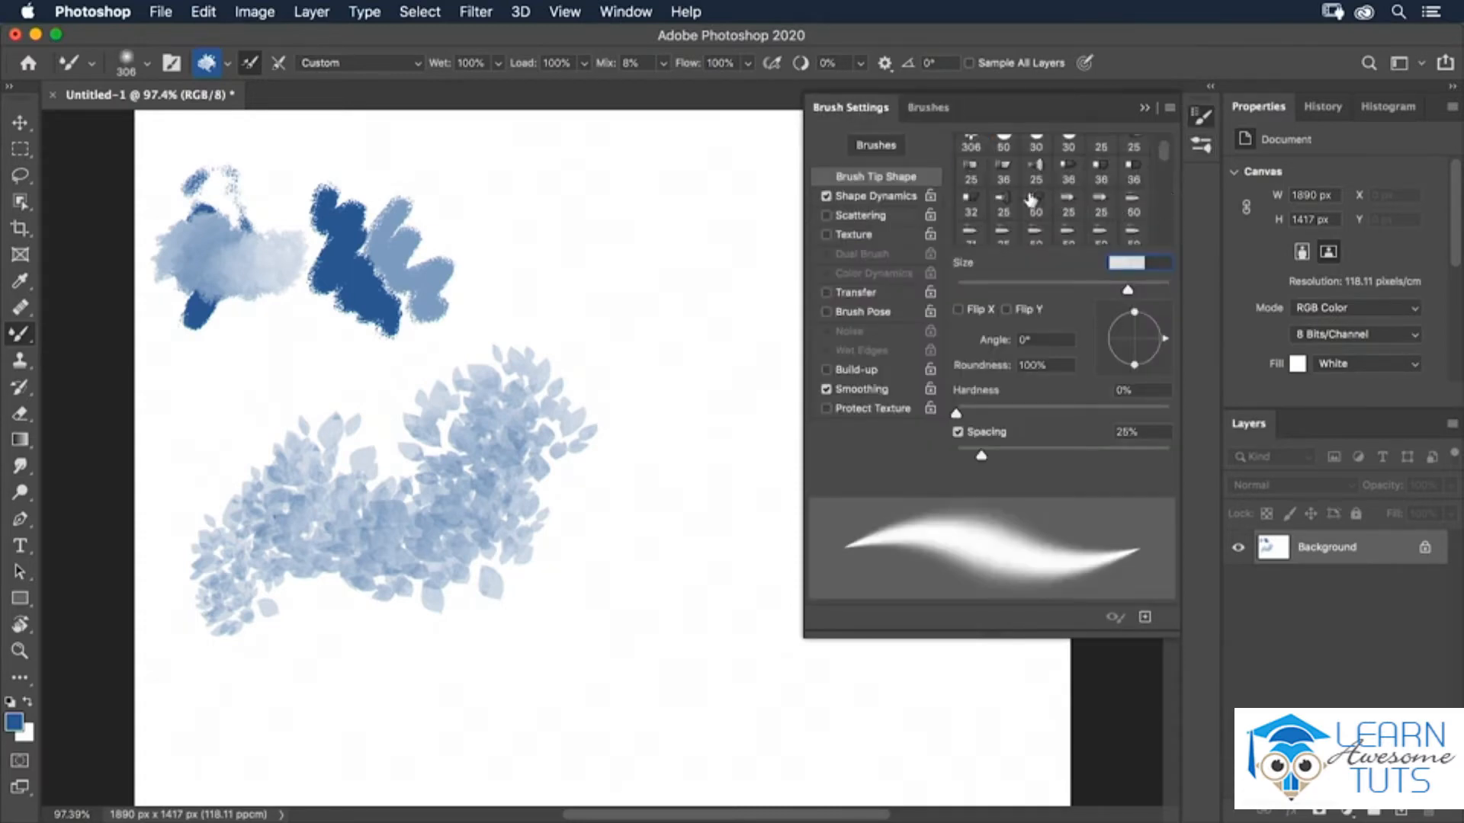
pyautogui.click(1004, 205)
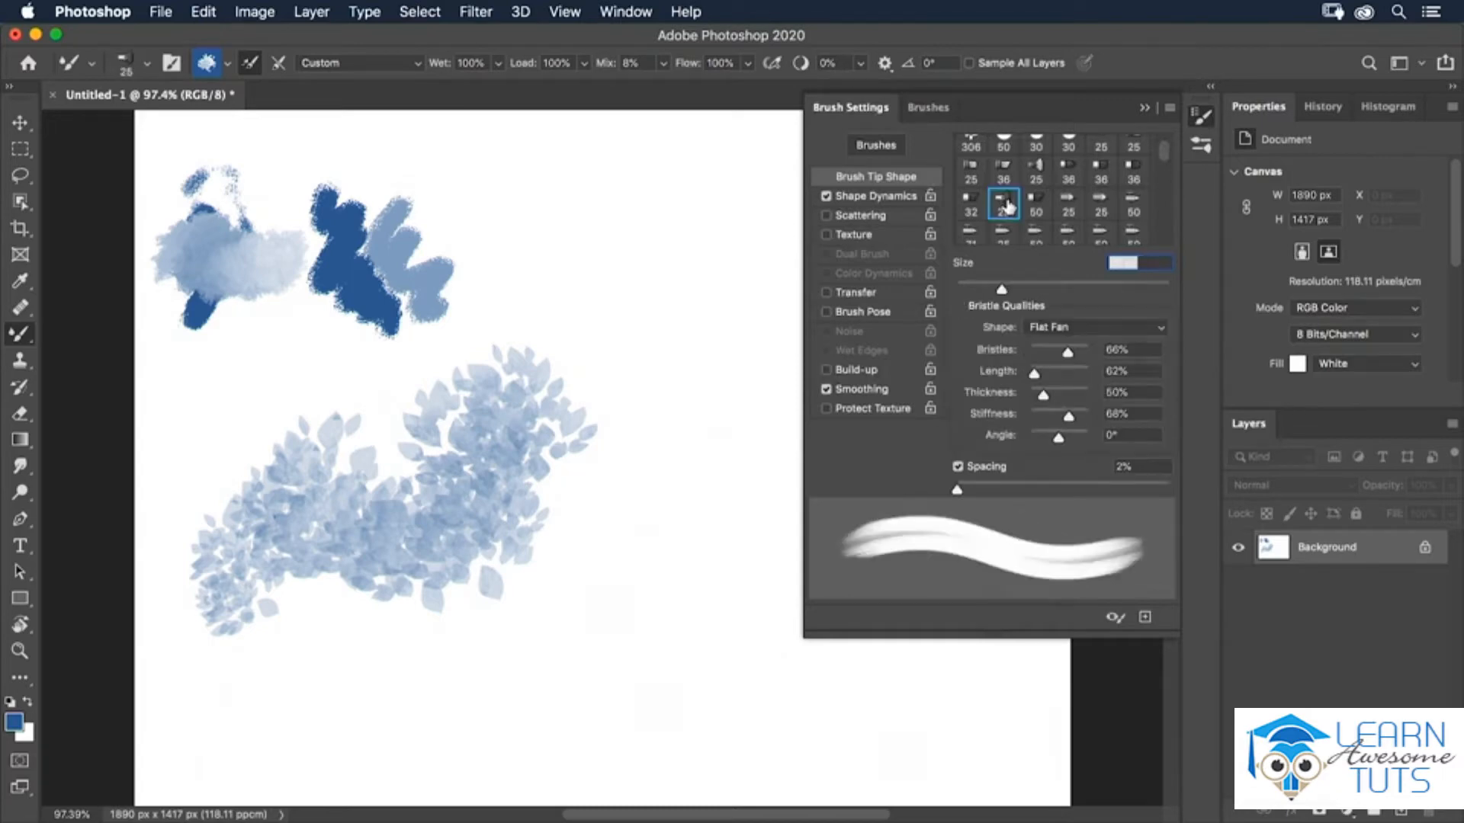
pyautogui.click(1114, 617)
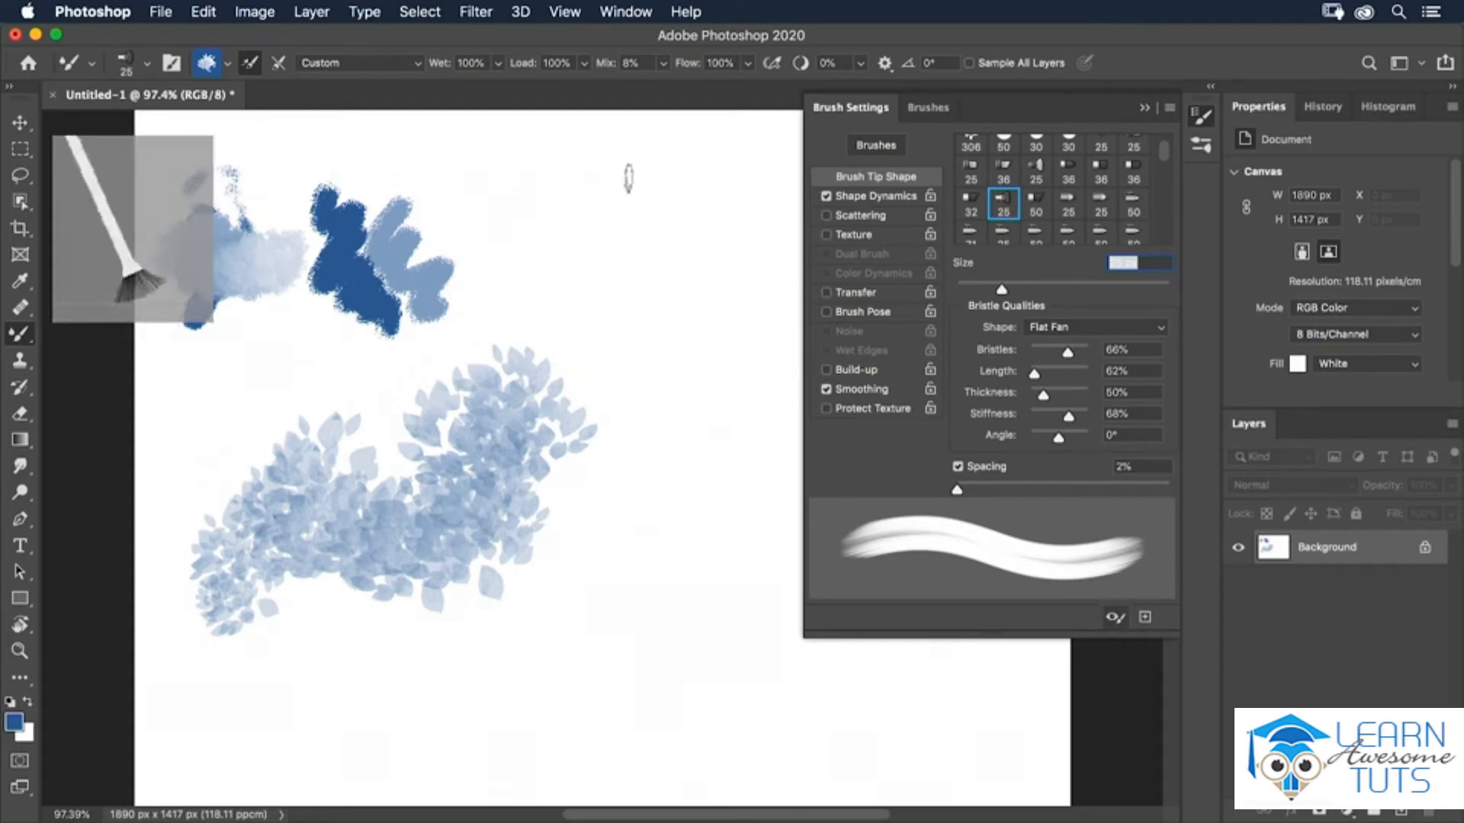
# Try the Round Point bristle shape, then switch the bristle shape to Round Blunt.
pyautogui.moveTo(1068, 352); pyautogui.dragTo(1070, 352)
pyautogui.click(1081, 334)
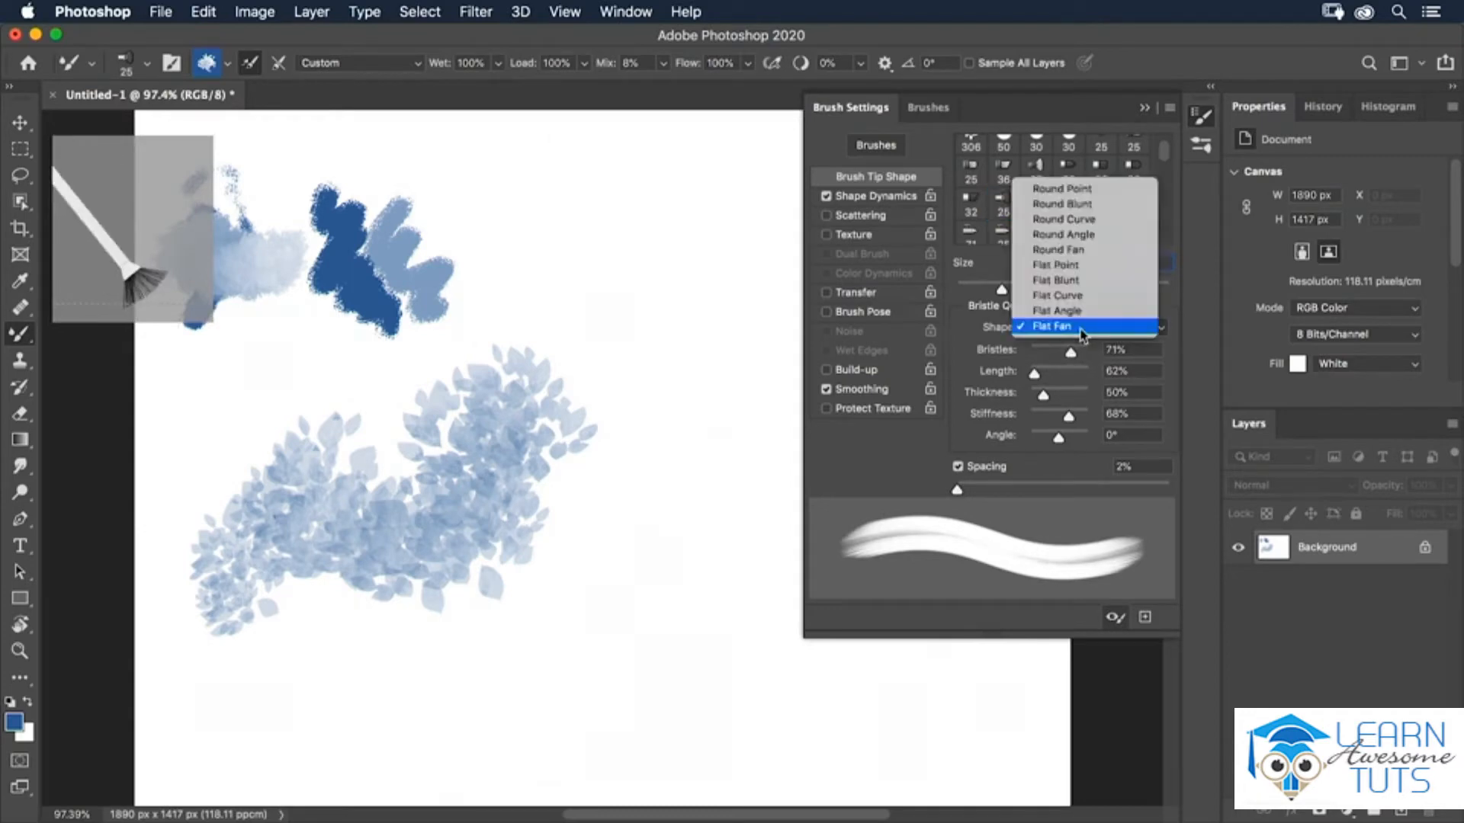
pyautogui.click(1049, 189)
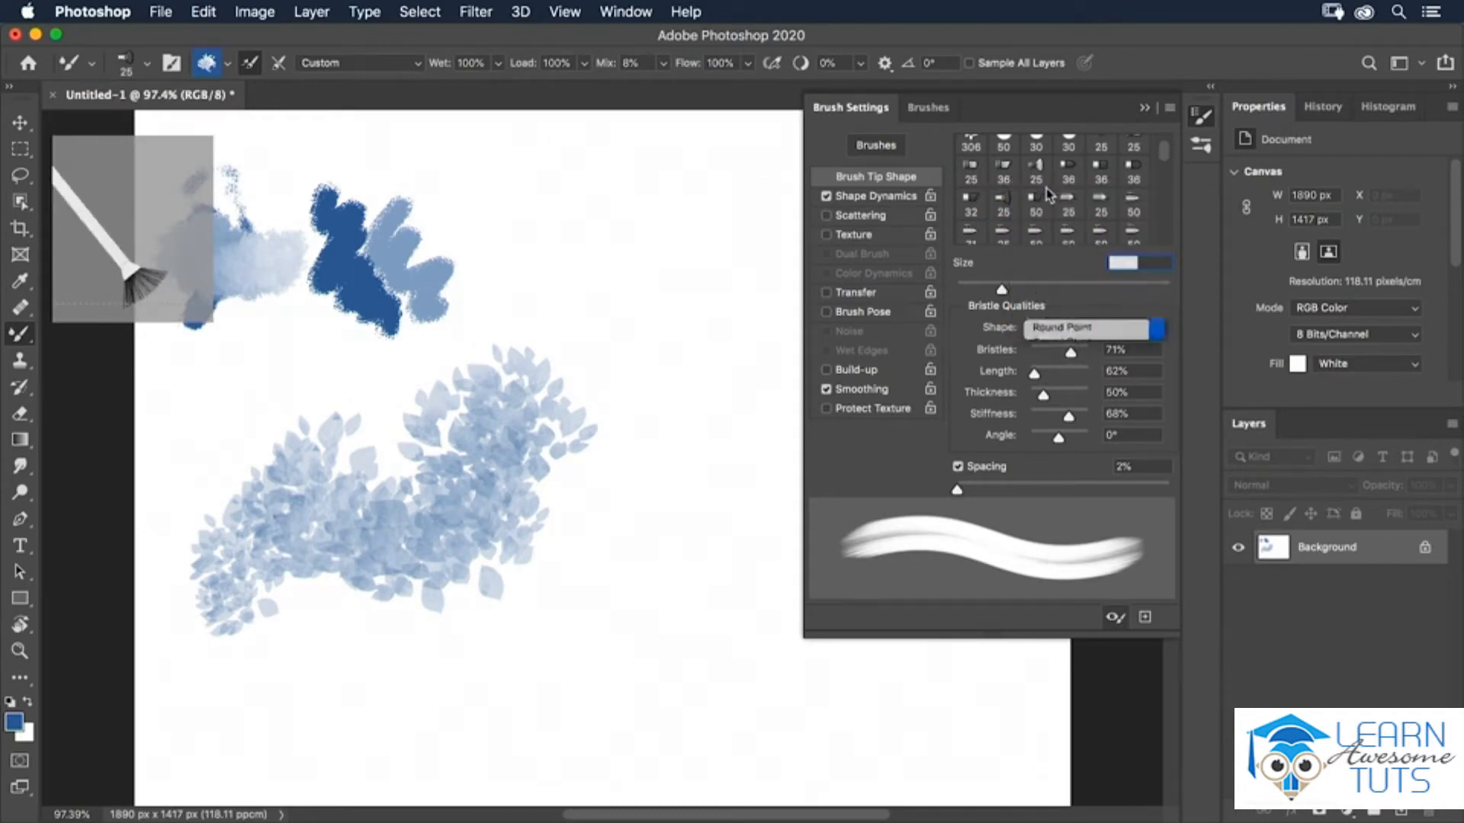
pyautogui.click(1074, 336)
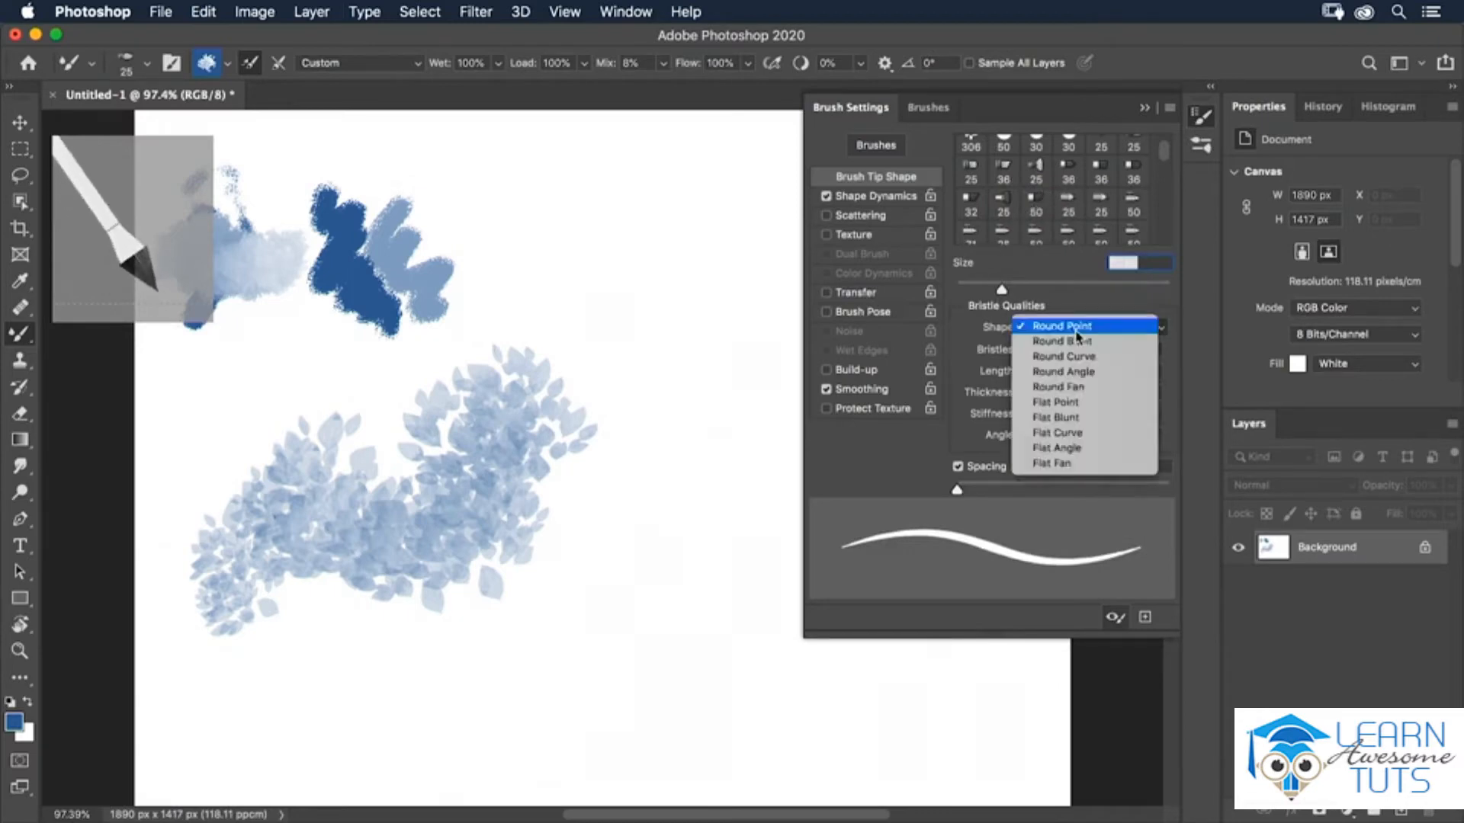
pyautogui.click(1053, 341)
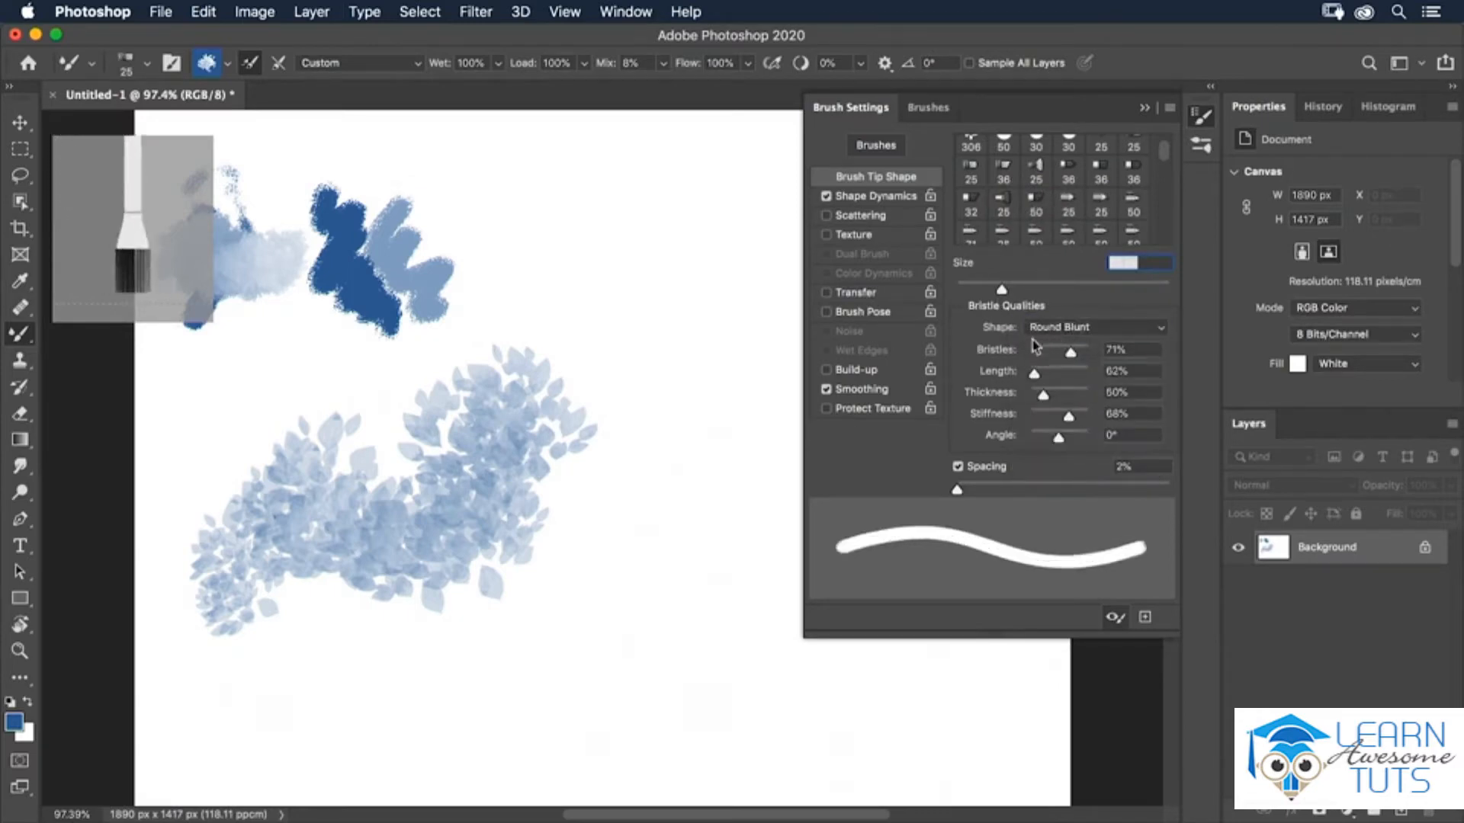
# Set bristles to 21%, length 377%, thickness 111%, stiffness 30%, angle -143°, and paint a twisting stroke near the top.
pyautogui.moveTo(1071, 354)
pyautogui.mouseDown()
pyautogui.moveTo(1041, 354)
pyautogui.moveTo(1039, 379)
pyautogui.moveTo(1078, 383)
pyautogui.moveTo(1050, 421)
pyautogui.mouseUp()
pyautogui.moveTo(1058, 437)
pyautogui.mouseDown()
pyautogui.moveTo(1060, 450)
pyautogui.moveTo(1034, 446)
pyautogui.mouseUp()
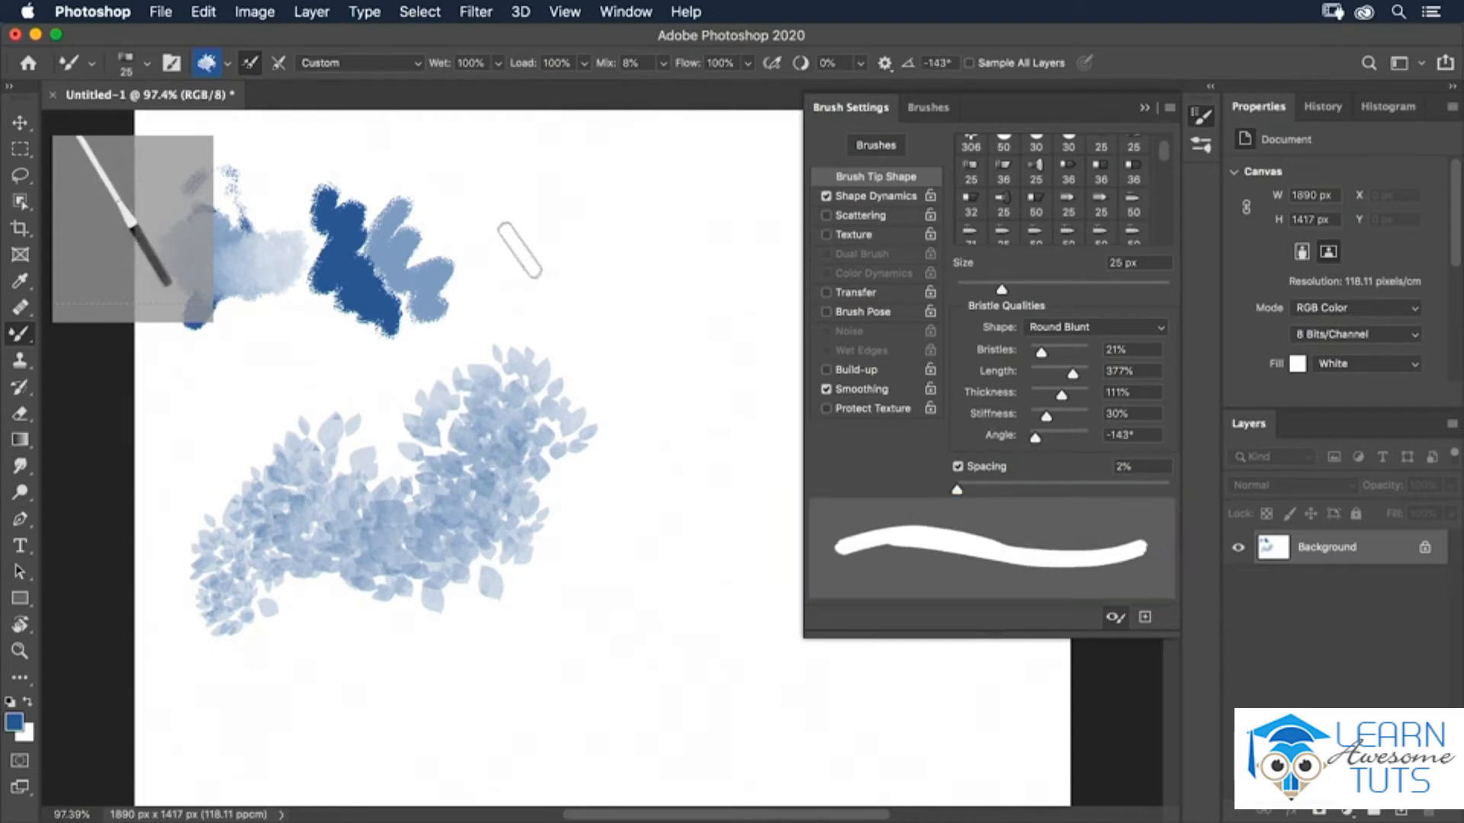
pyautogui.moveTo(505, 242)
pyautogui.mouseDown()
pyautogui.moveTo(519, 229)
pyautogui.moveTo(506, 222)
pyautogui.moveTo(568, 254)
pyautogui.moveTo(648, 199)
pyautogui.moveTo(610, 278)
pyautogui.moveTo(662, 263)
pyautogui.mouseUp()
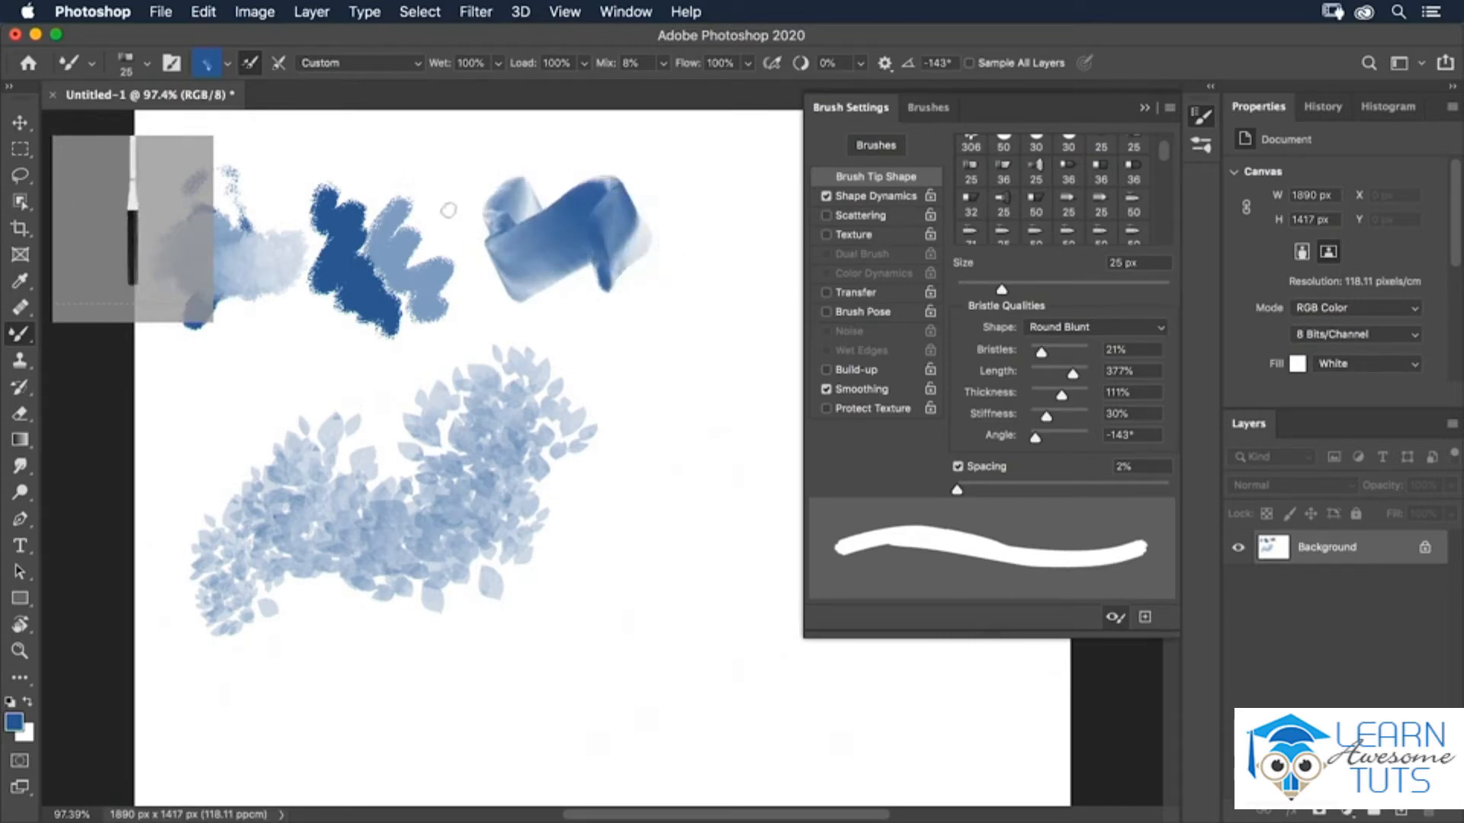
# Switch to the Brush Tool and choose the Soft Round Pressure Size brush.
pyautogui.click(19, 333)
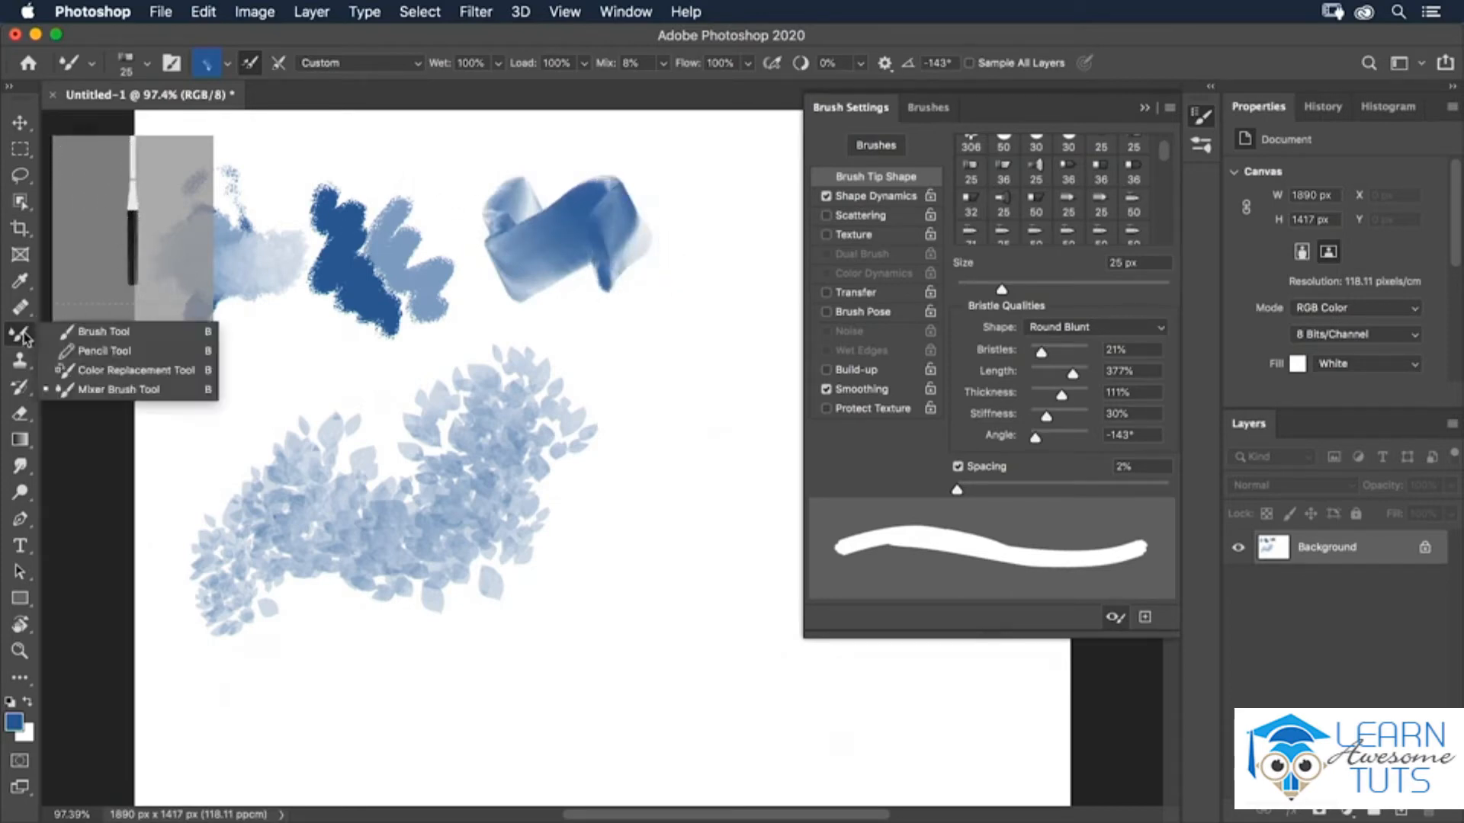
pyautogui.click(85, 338)
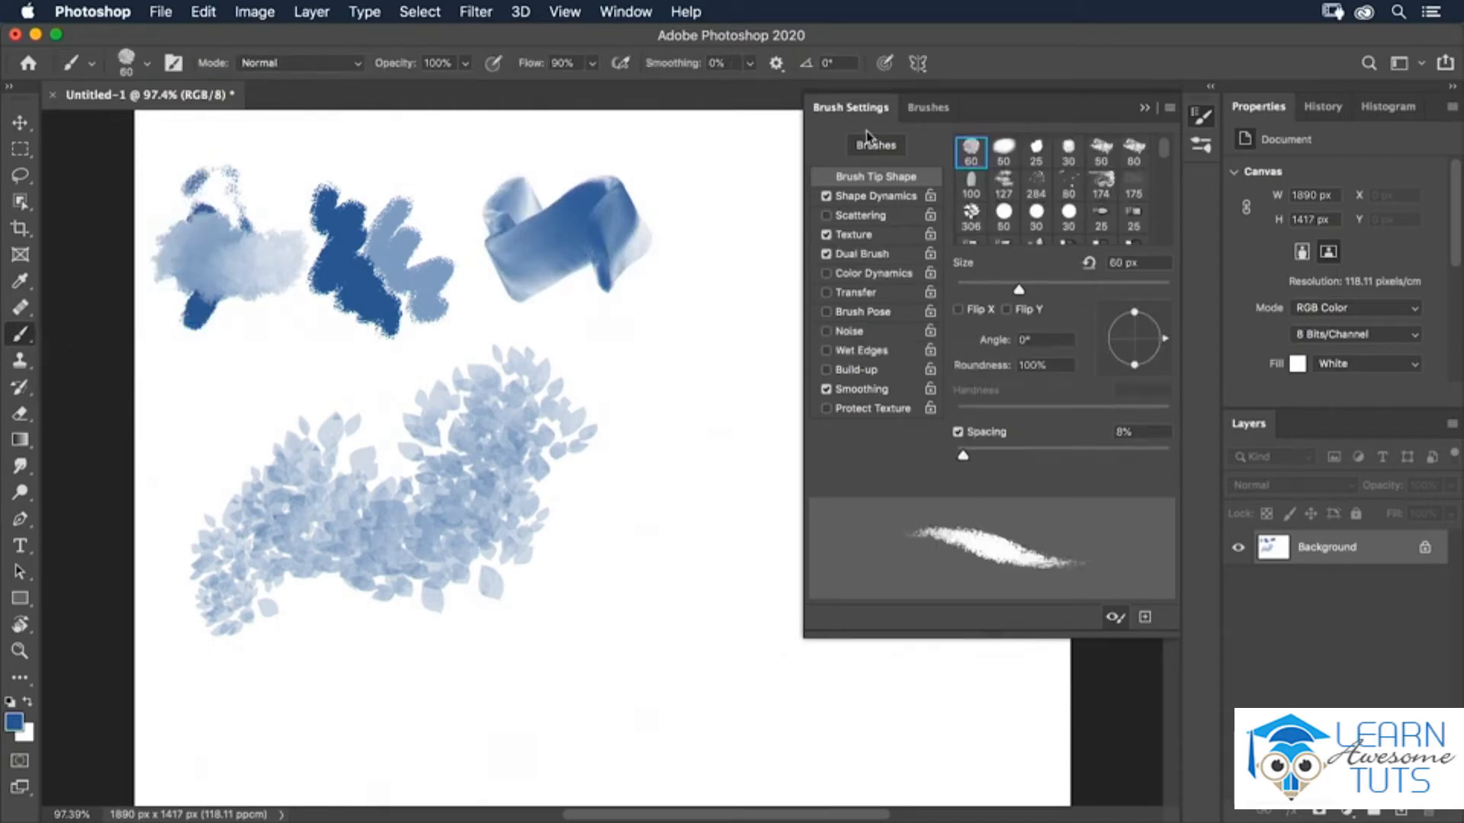
pyautogui.click(938, 109)
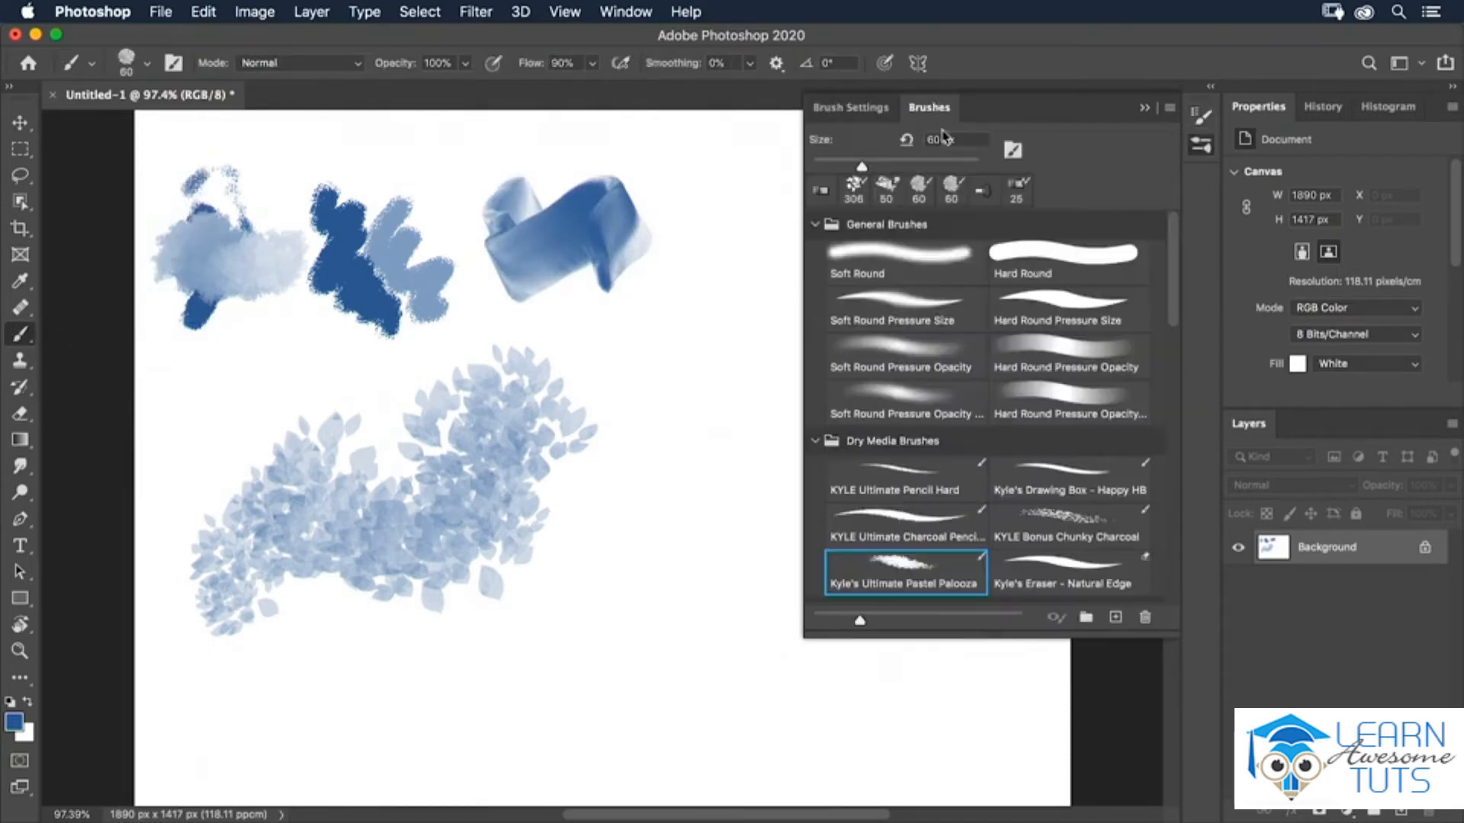
pyautogui.click(931, 309)
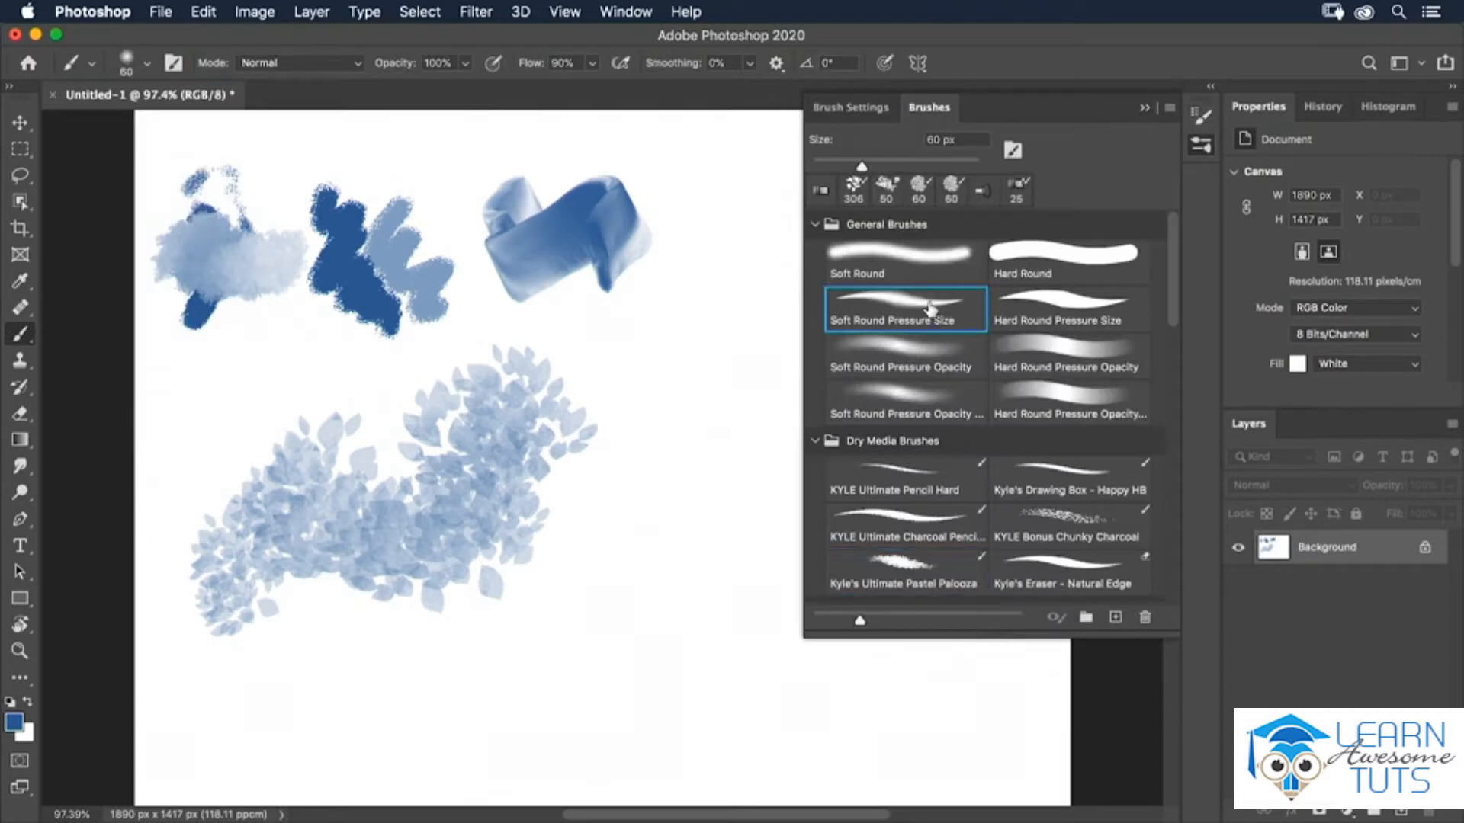
# Choose the 14 px Round Fan bristle tip and paint a scribbled stroke right of the foliage.
pyautogui.click(859, 109)
pyautogui.scroll(-3, 1166, 218)
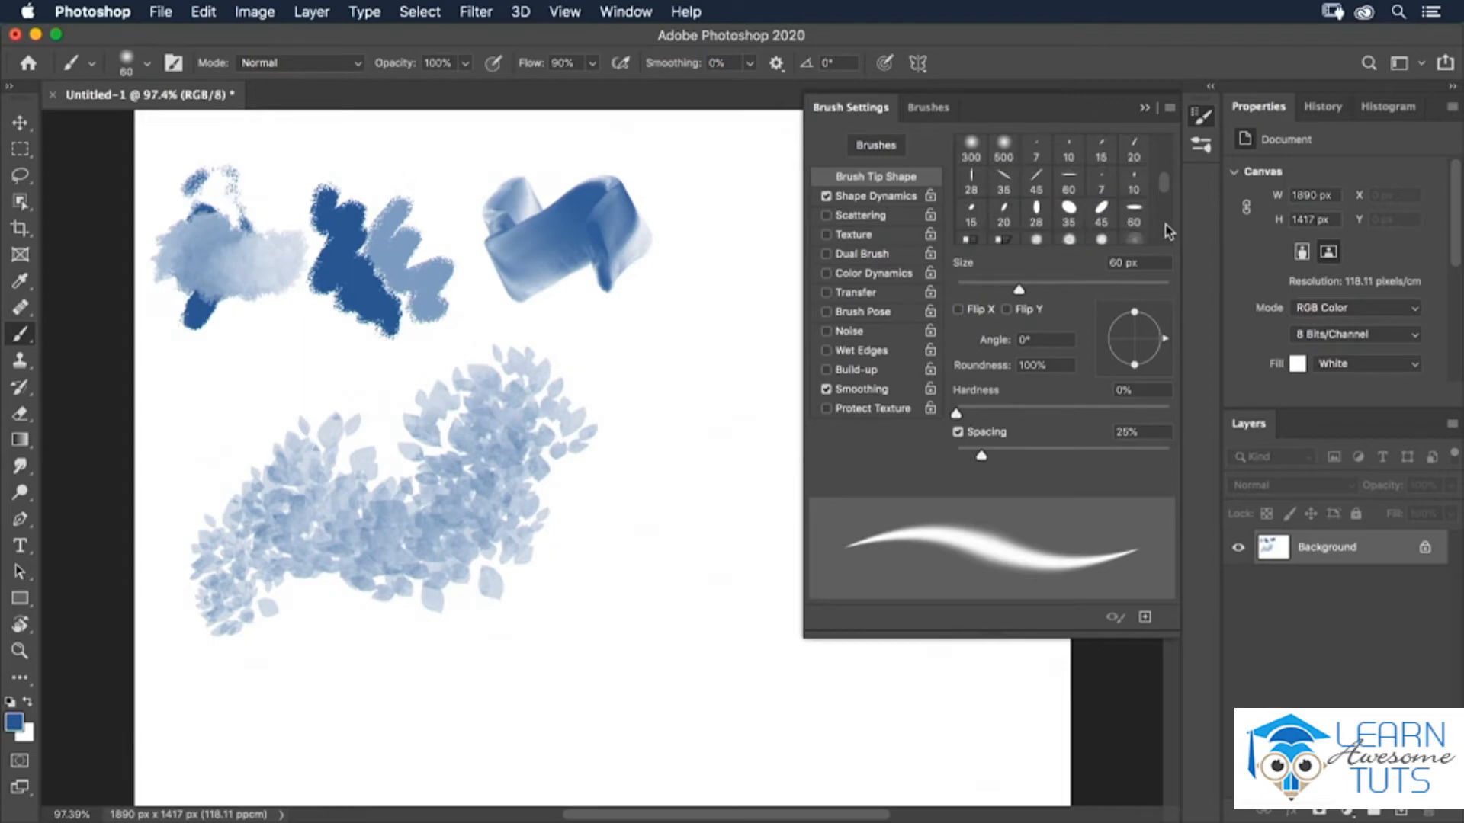
pyautogui.scroll(-3, 1166, 231)
pyautogui.scroll(-3, 1166, 205)
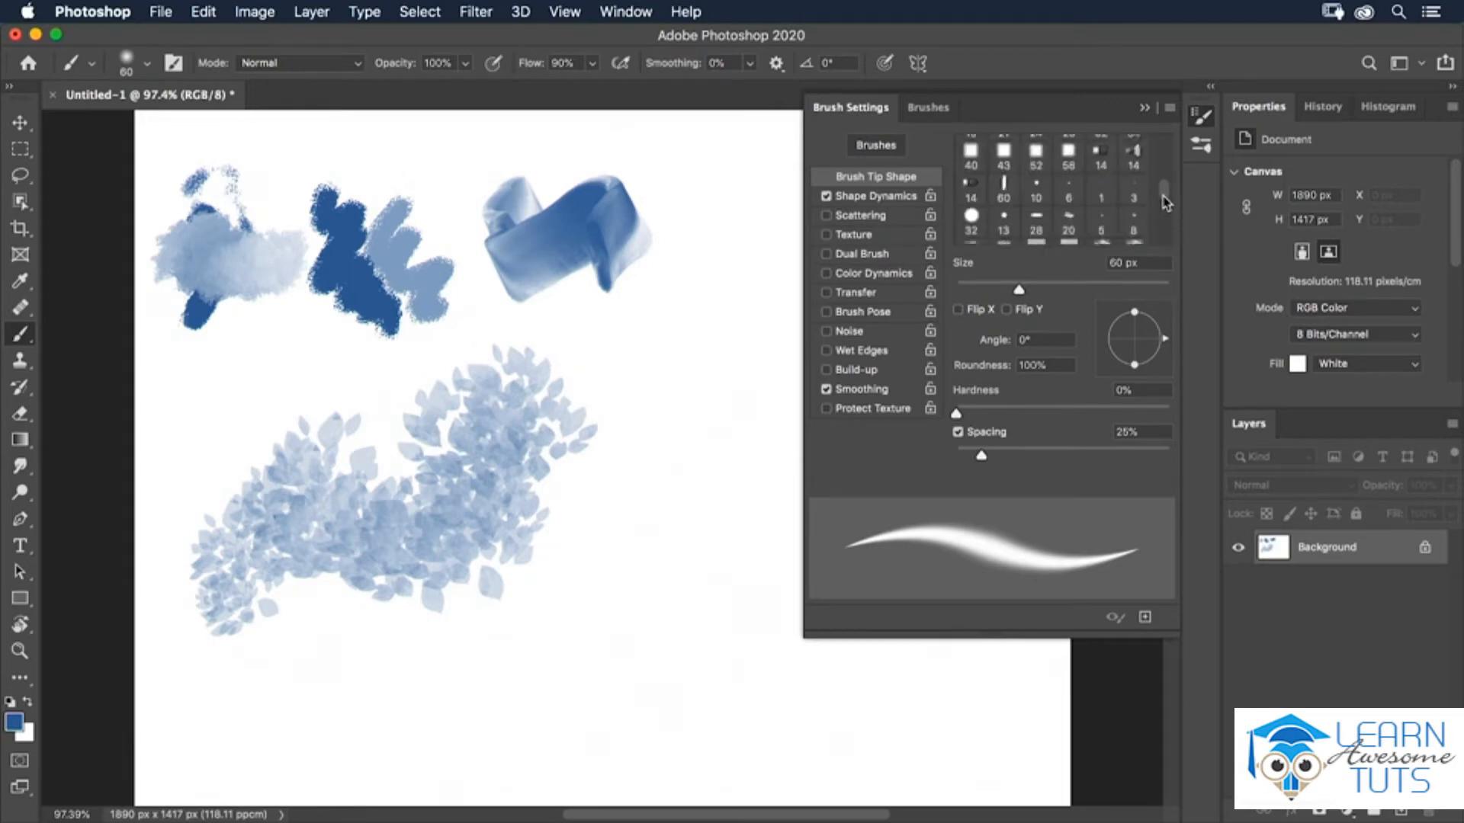
pyautogui.click(1133, 152)
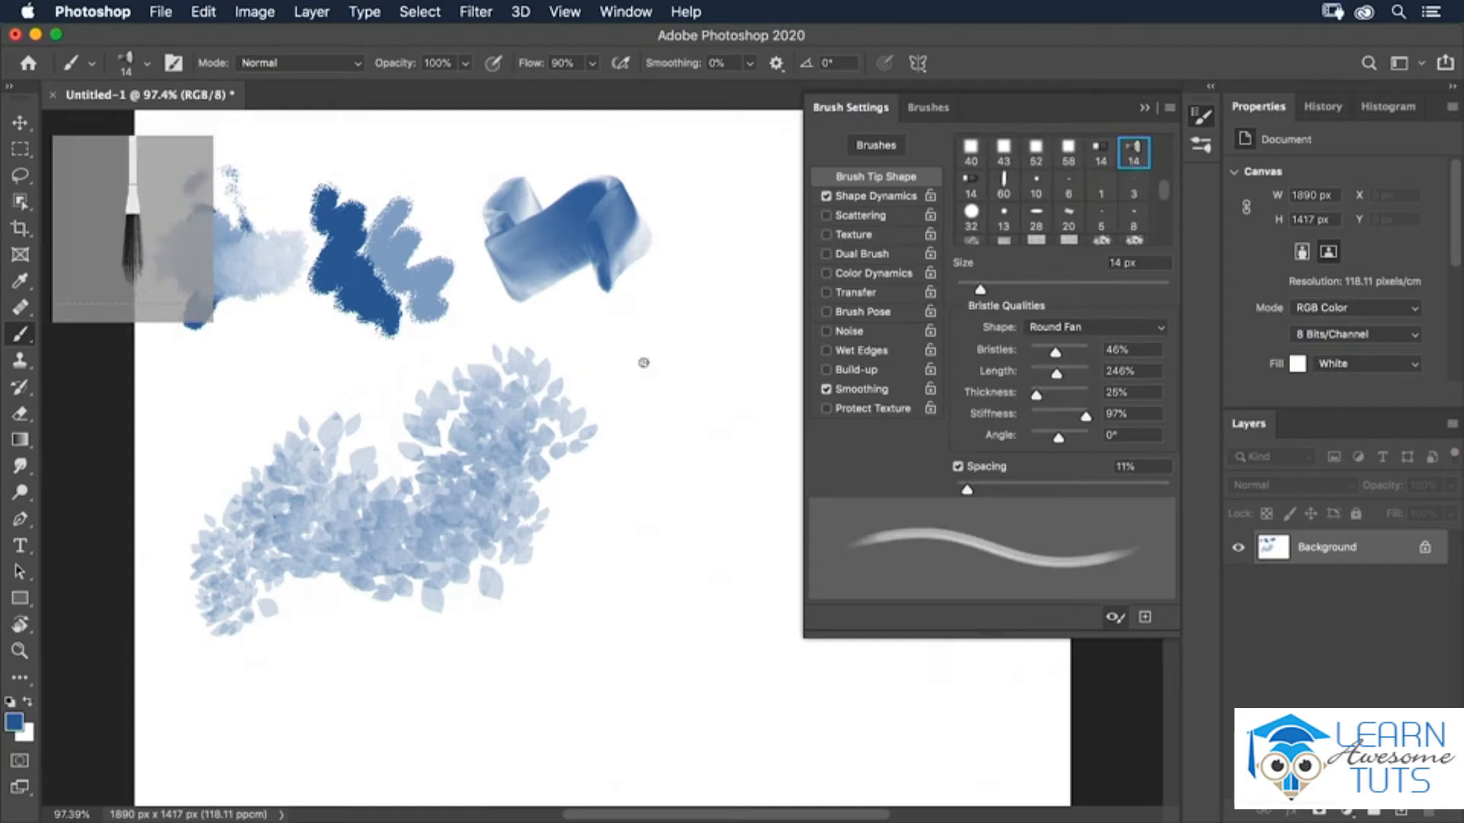
pyautogui.moveTo(696, 261)
pyautogui.mouseDown()
pyautogui.moveTo(615, 306)
pyautogui.moveTo(647, 315)
pyautogui.moveTo(642, 335)
pyautogui.moveTo(666, 351)
pyautogui.moveTo(722, 325)
pyautogui.moveTo(645, 407)
pyautogui.moveTo(680, 408)
pyautogui.moveTo(793, 238)
pyautogui.moveTo(651, 258)
pyautogui.moveTo(733, 279)
pyautogui.moveTo(668, 303)
pyautogui.moveTo(667, 322)
pyautogui.moveTo(758, 305)
pyautogui.mouseUp()
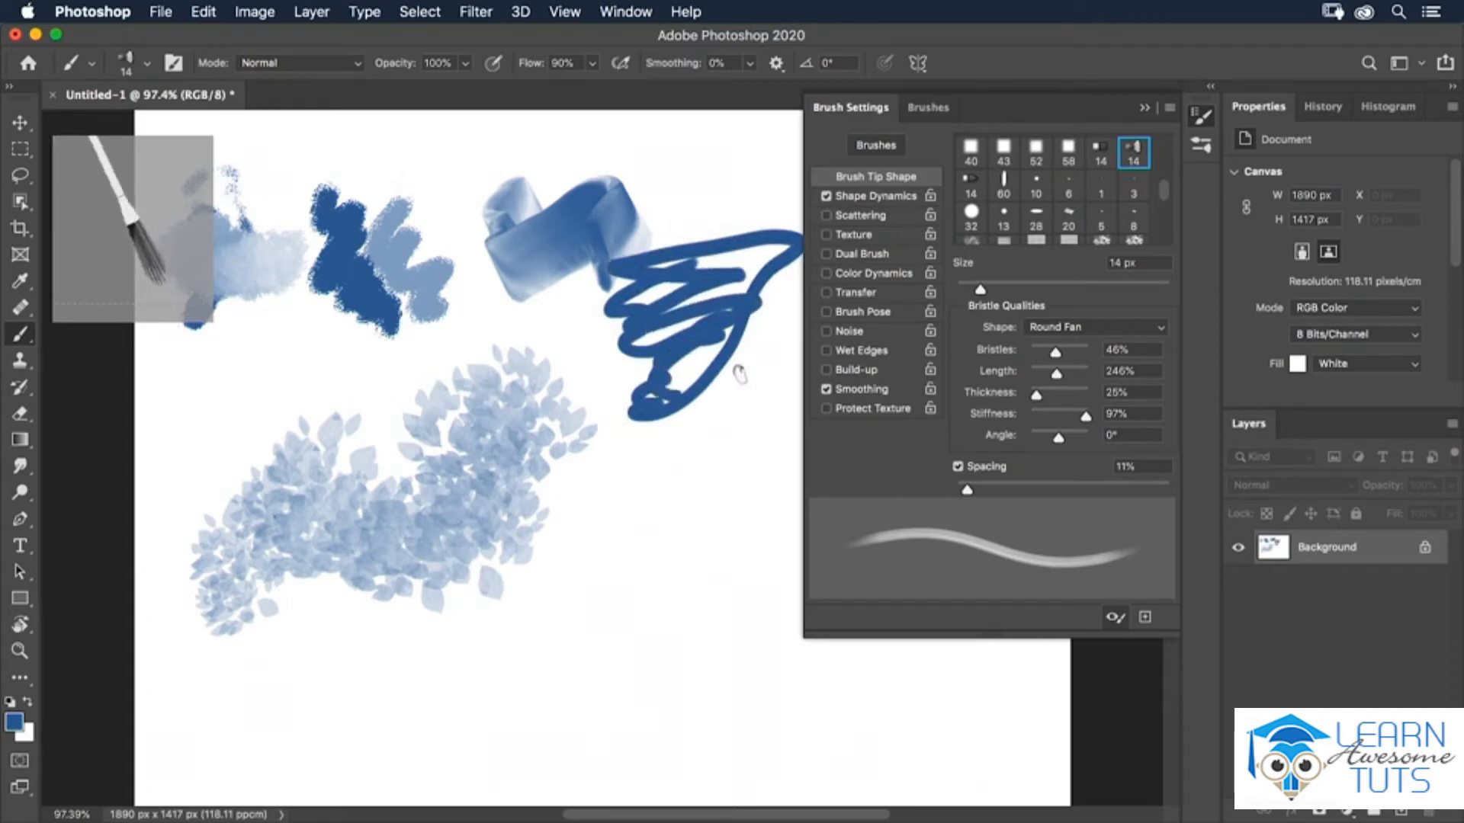
# Choose the 50 px airbrush tip and paint short strokes below the scribble.
pyautogui.scroll(-3, 1165, 222)
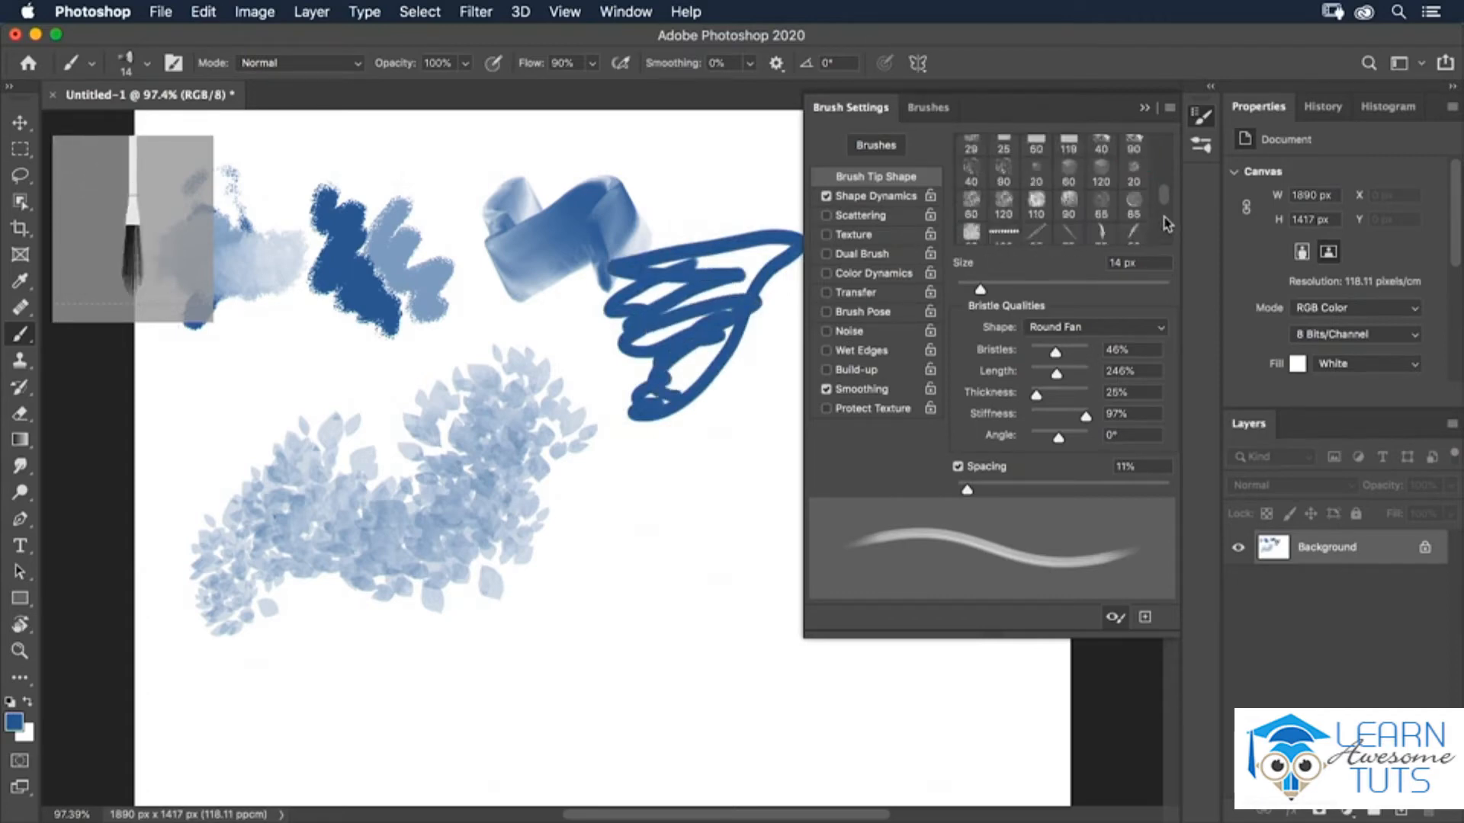
pyautogui.scroll(4, 1166, 233)
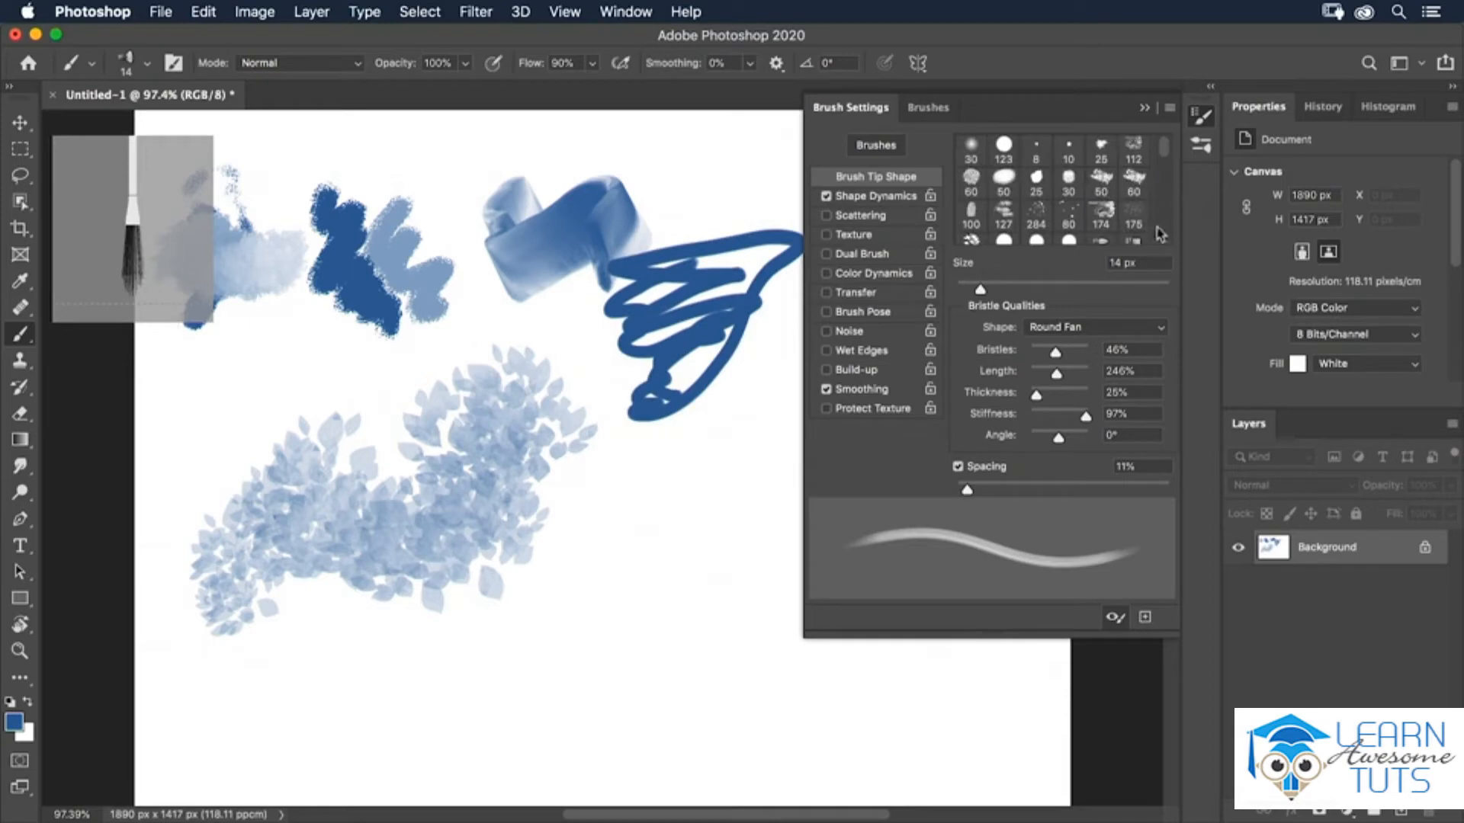
pyautogui.scroll(-3, 1165, 158)
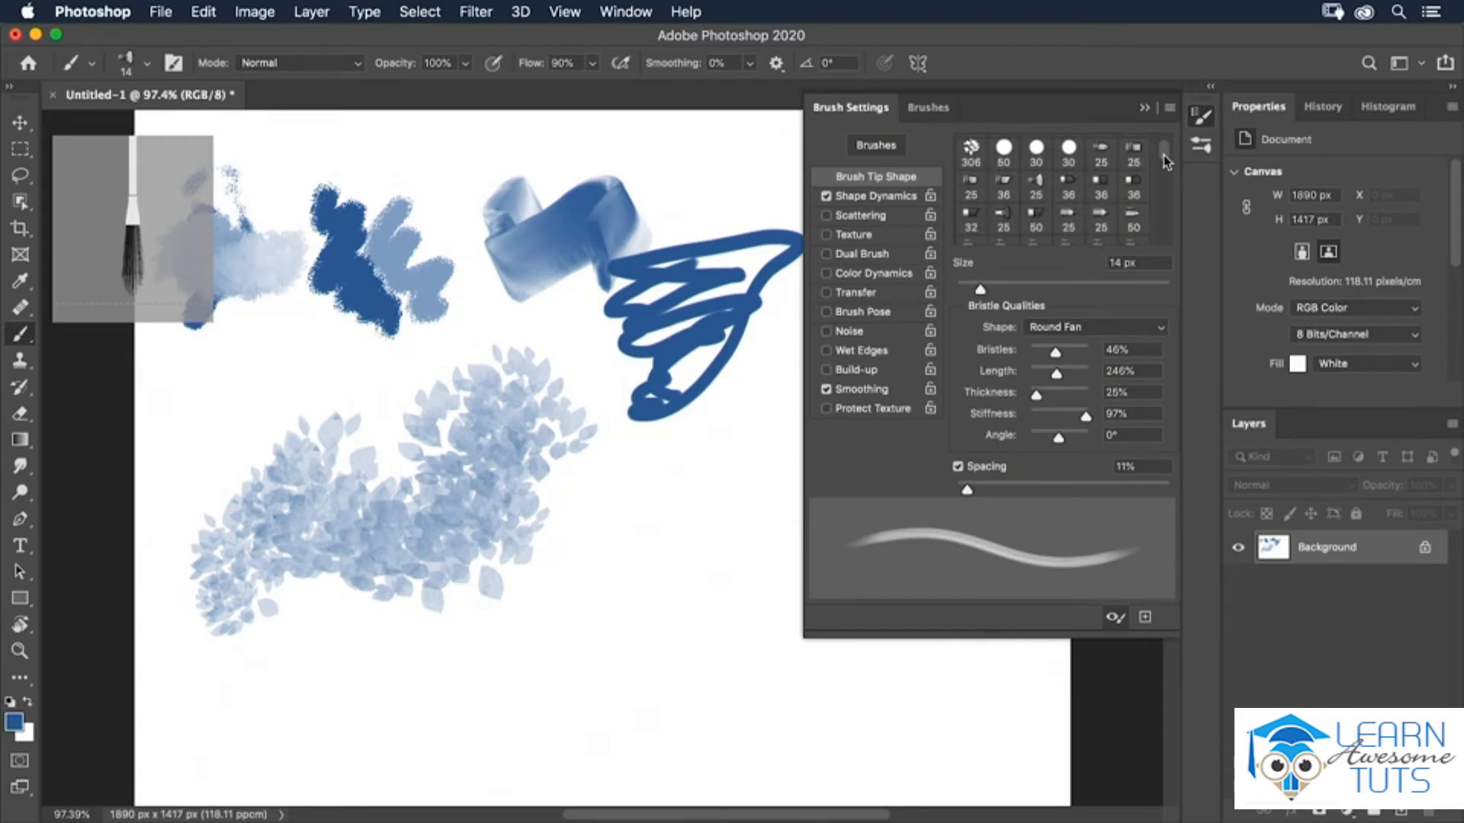
pyautogui.scroll(3, 1163, 156)
pyautogui.scroll(-3, 1165, 181)
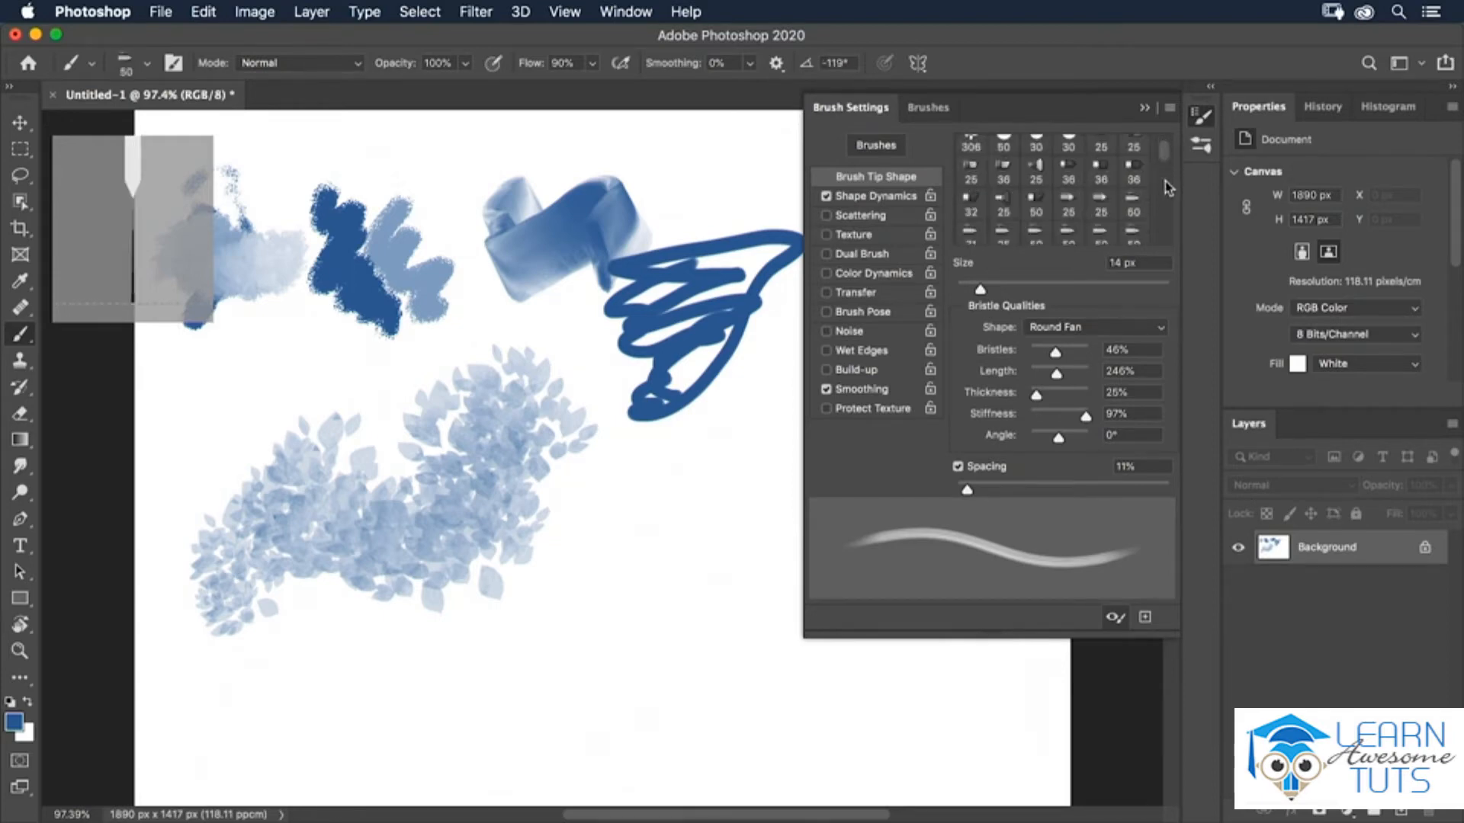
pyautogui.click(1102, 239)
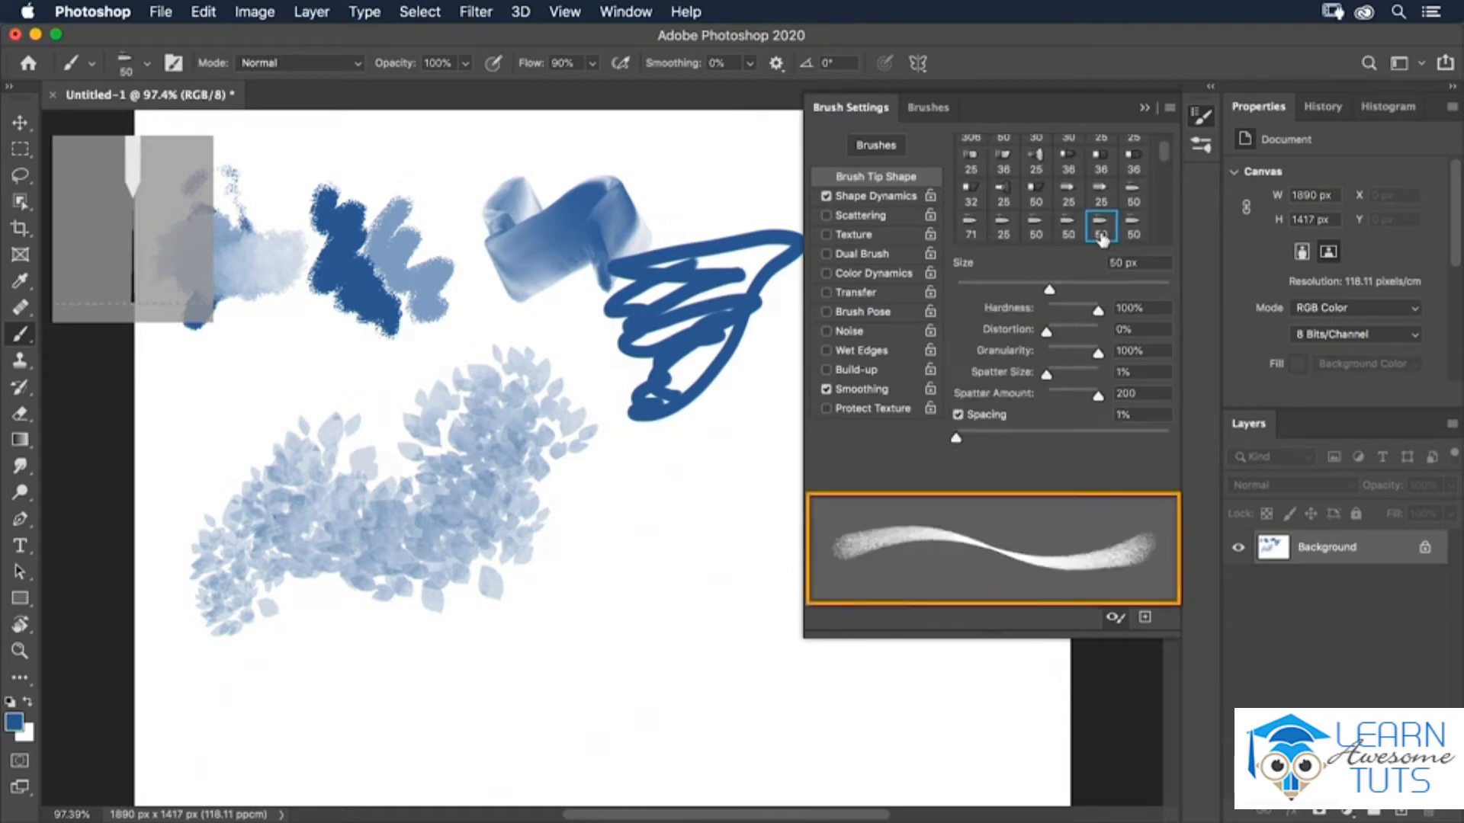
pyautogui.scroll(-1, 1103, 240)
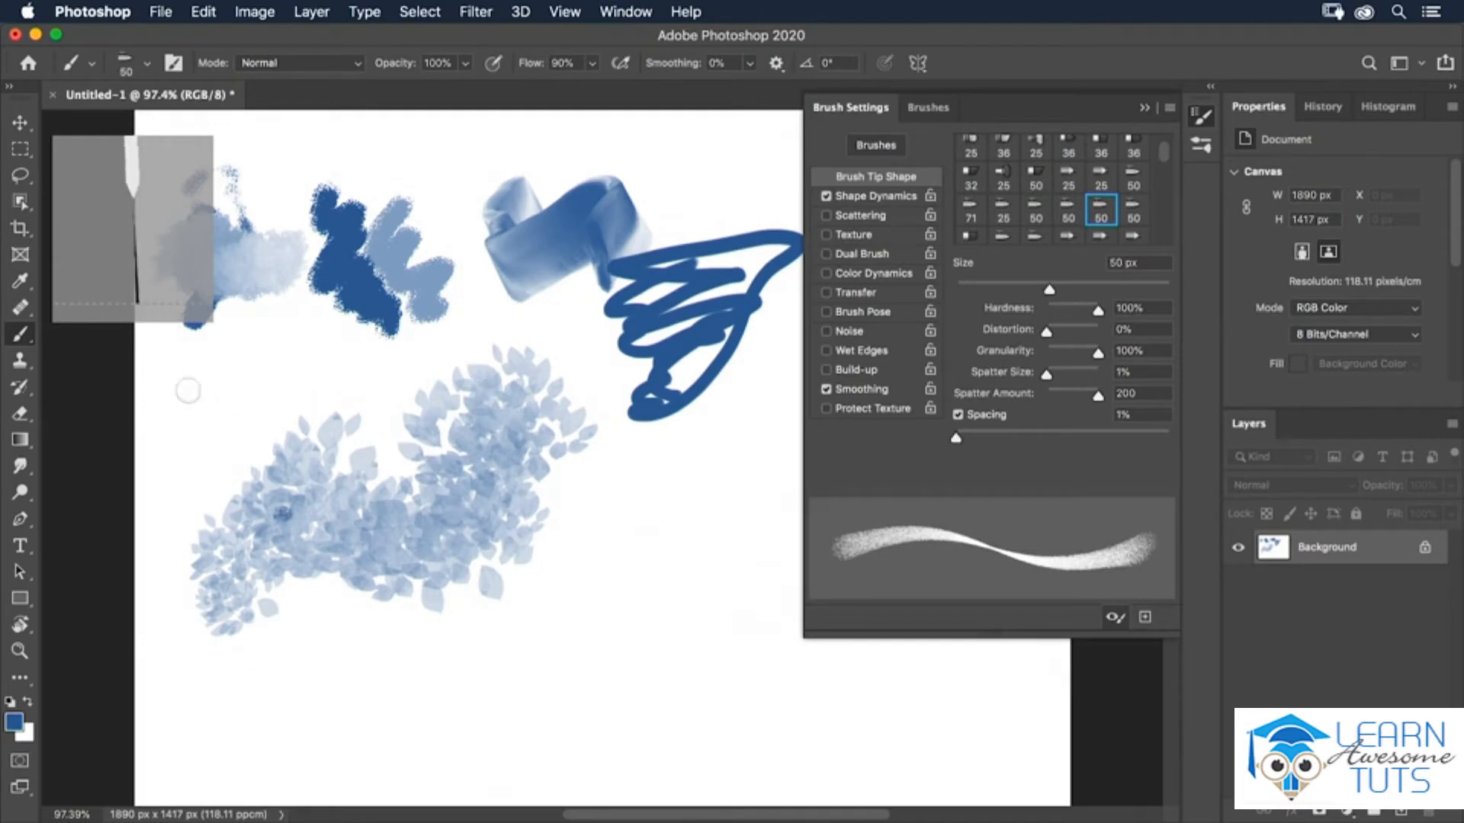
pyautogui.moveTo(668, 479)
pyautogui.mouseDown()
pyautogui.moveTo(592, 517)
pyautogui.moveTo(650, 565)
pyautogui.moveTo(551, 617)
pyautogui.mouseUp()
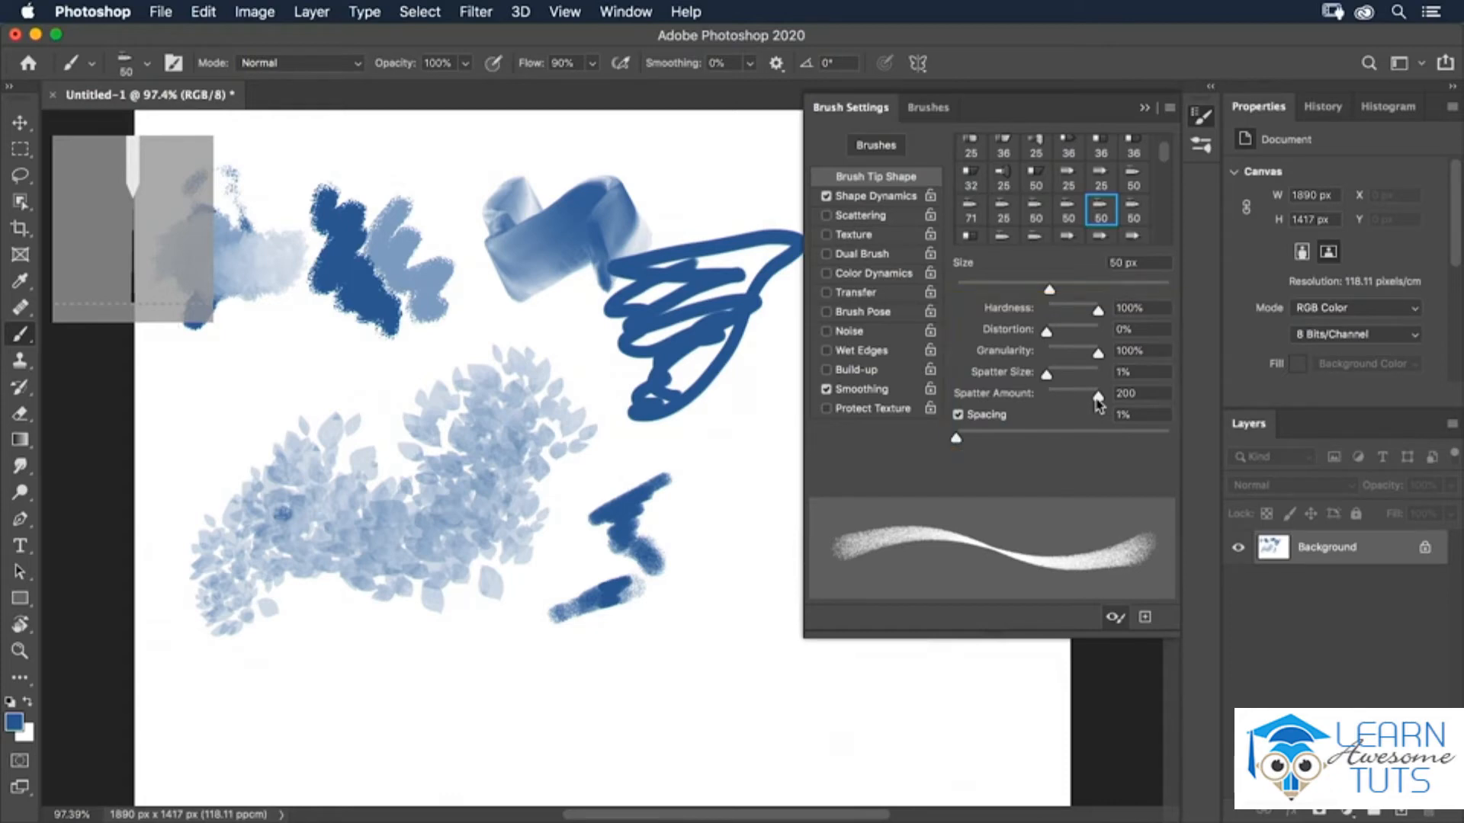
# Lower the spatter amount to 13 and paint looping and zigzag test strokes.
pyautogui.moveTo(1098, 404)
pyautogui.mouseDown()
pyautogui.moveTo(1052, 399)
pyautogui.moveTo(1045, 377)
pyautogui.mouseUp()
pyautogui.moveTo(700, 560)
pyautogui.mouseDown()
pyautogui.moveTo(718, 503)
pyautogui.moveTo(716, 587)
pyautogui.moveTo(745, 564)
pyautogui.moveTo(744, 534)
pyautogui.moveTo(717, 565)
pyautogui.moveTo(746, 592)
pyautogui.moveTo(770, 501)
pyautogui.moveTo(739, 492)
pyautogui.moveTo(739, 548)
pyautogui.moveTo(767, 508)
pyautogui.moveTo(743, 529)
pyautogui.moveTo(736, 623)
pyautogui.moveTo(708, 657)
pyautogui.mouseUp()
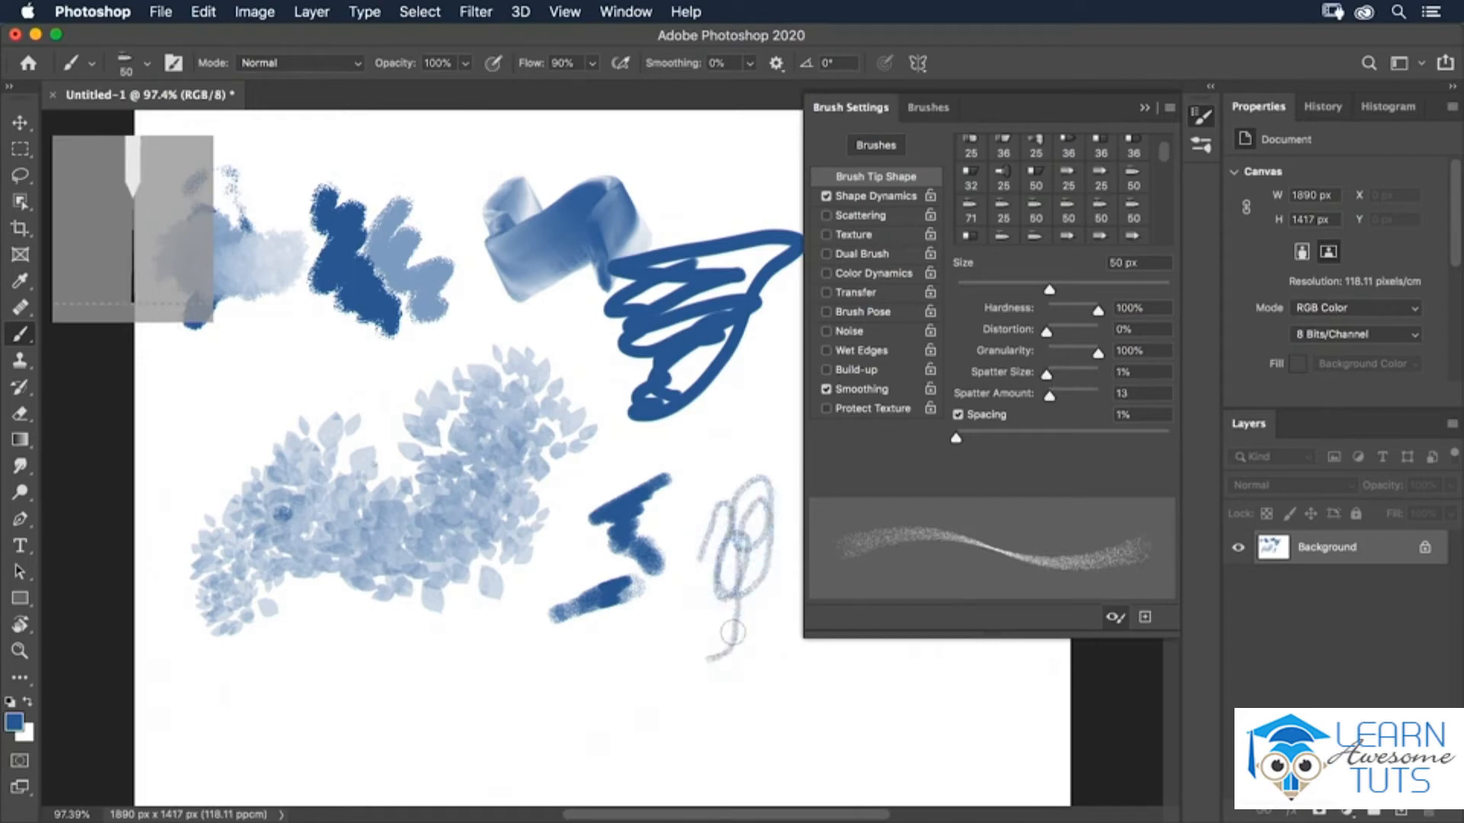
pyautogui.moveTo(610, 640)
pyautogui.mouseDown()
pyautogui.moveTo(643, 645)
pyautogui.moveTo(614, 678)
pyautogui.moveTo(517, 684)
pyautogui.moveTo(562, 650)
pyautogui.moveTo(510, 643)
pyautogui.moveTo(541, 652)
pyautogui.mouseUp()
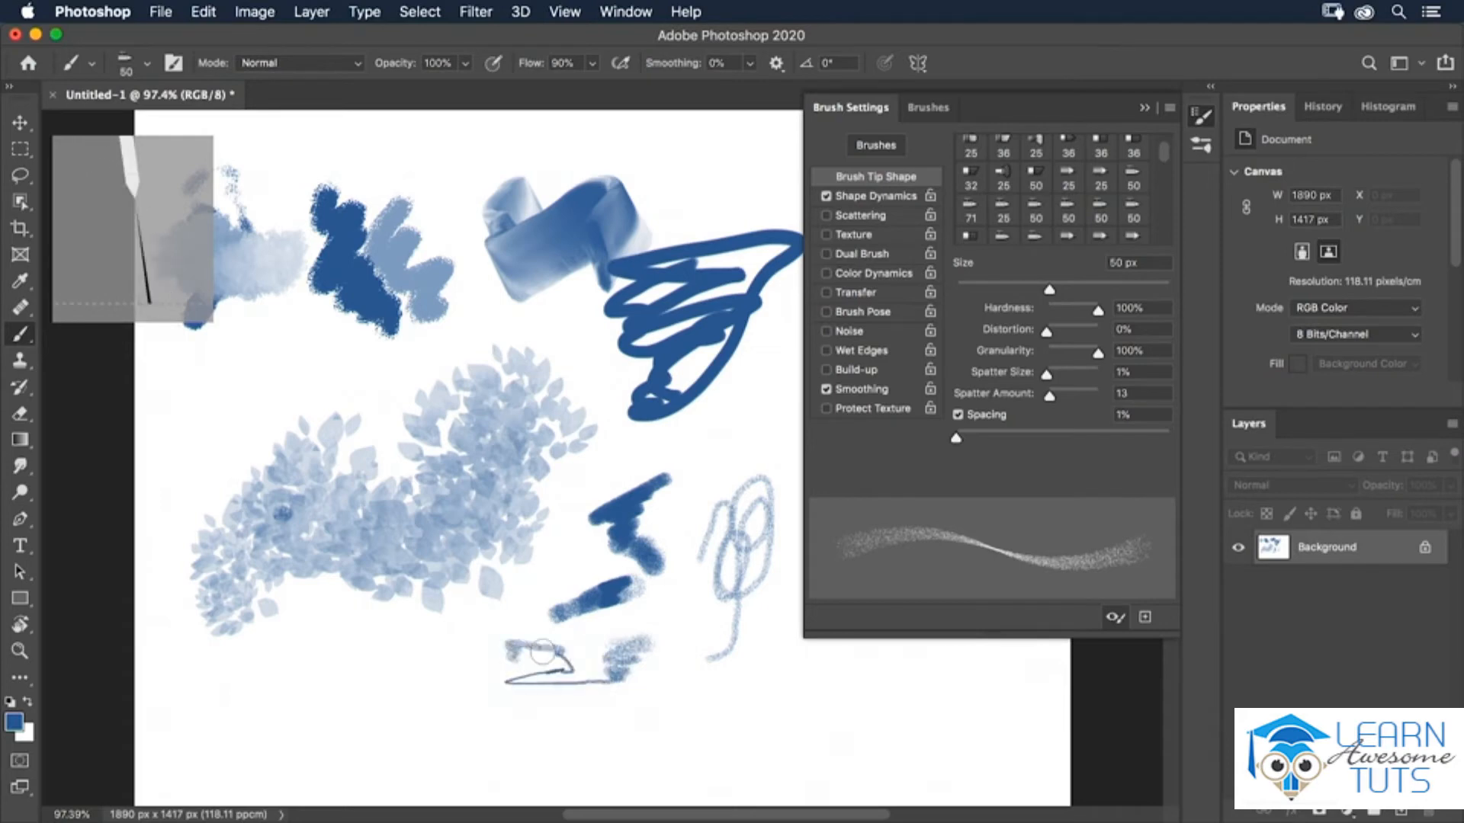
# Choose the 20 px Erodible Point tip, undo the last zigzag stroke, and set the tip softness to 80%.
pyautogui.click(1066, 241)
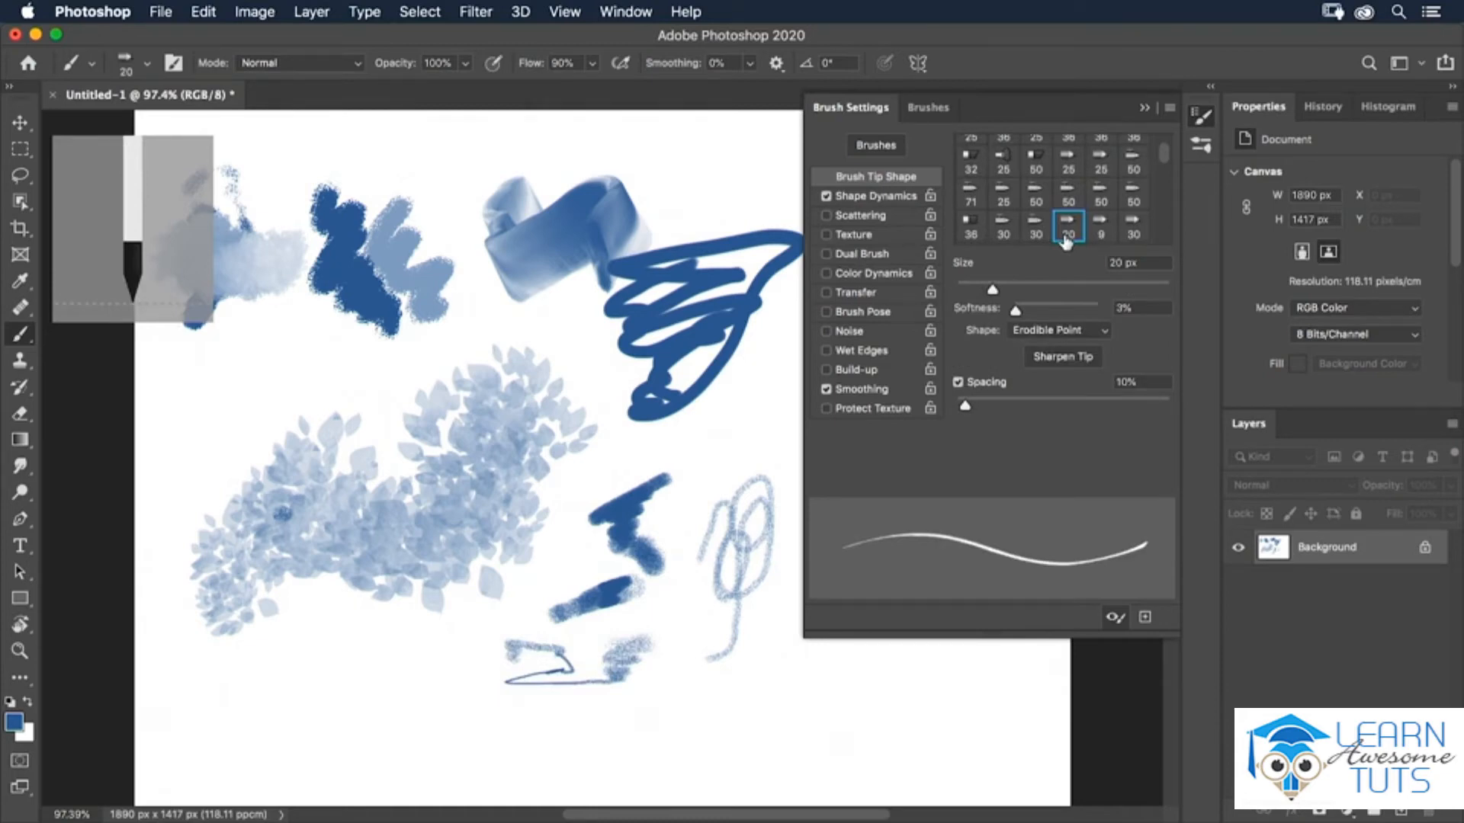
pyautogui.scroll(-1, 1059, 229)
pyautogui.press('super+z')
pyautogui.moveTo(1016, 313); pyautogui.dragTo(1084, 318)
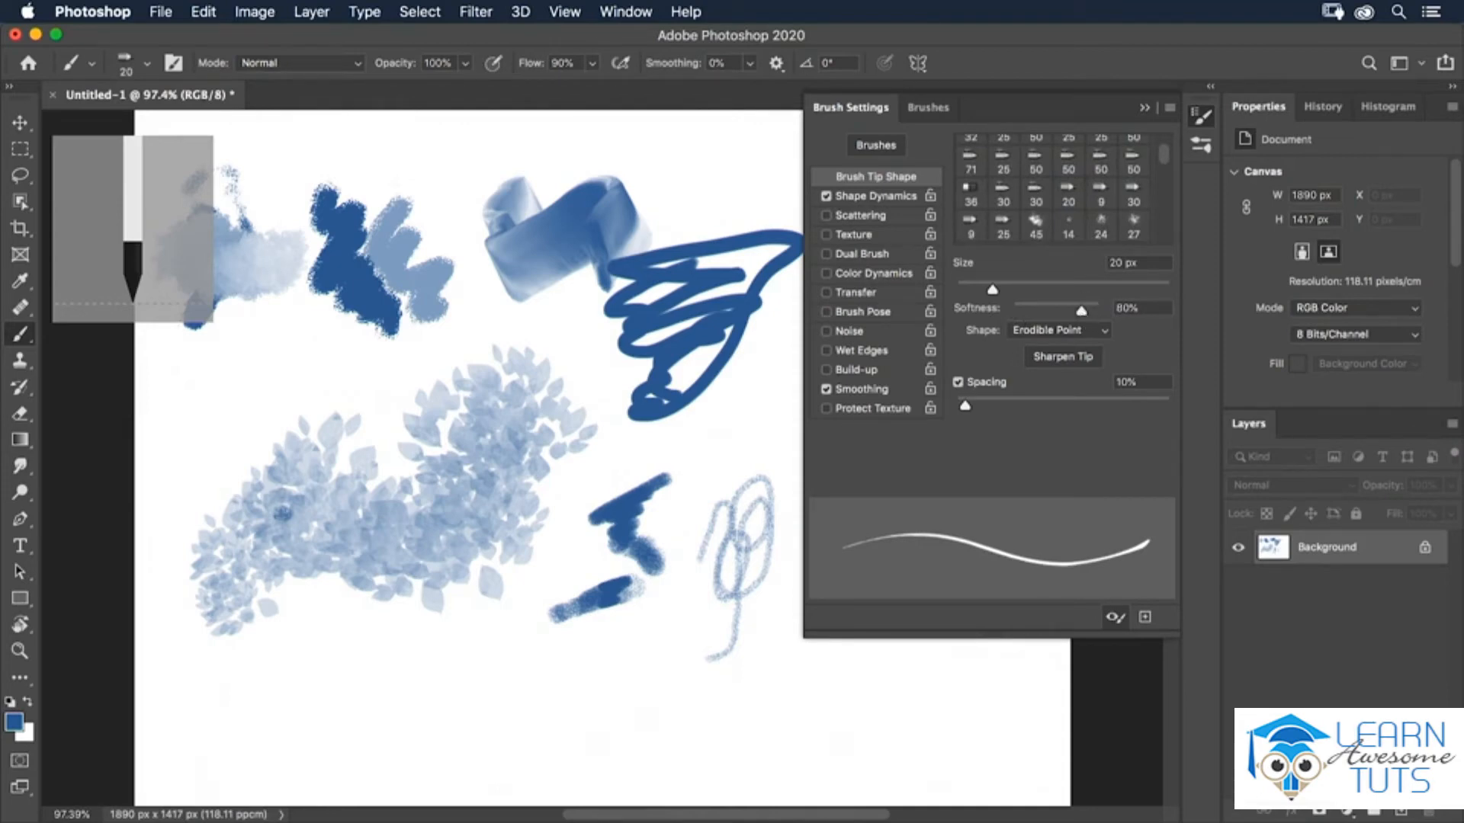
# Paint strokes with the erodible tip on the left of the canvas and sharpen the tip.
pyautogui.moveTo(176, 416); pyautogui.dragTo(221, 399)
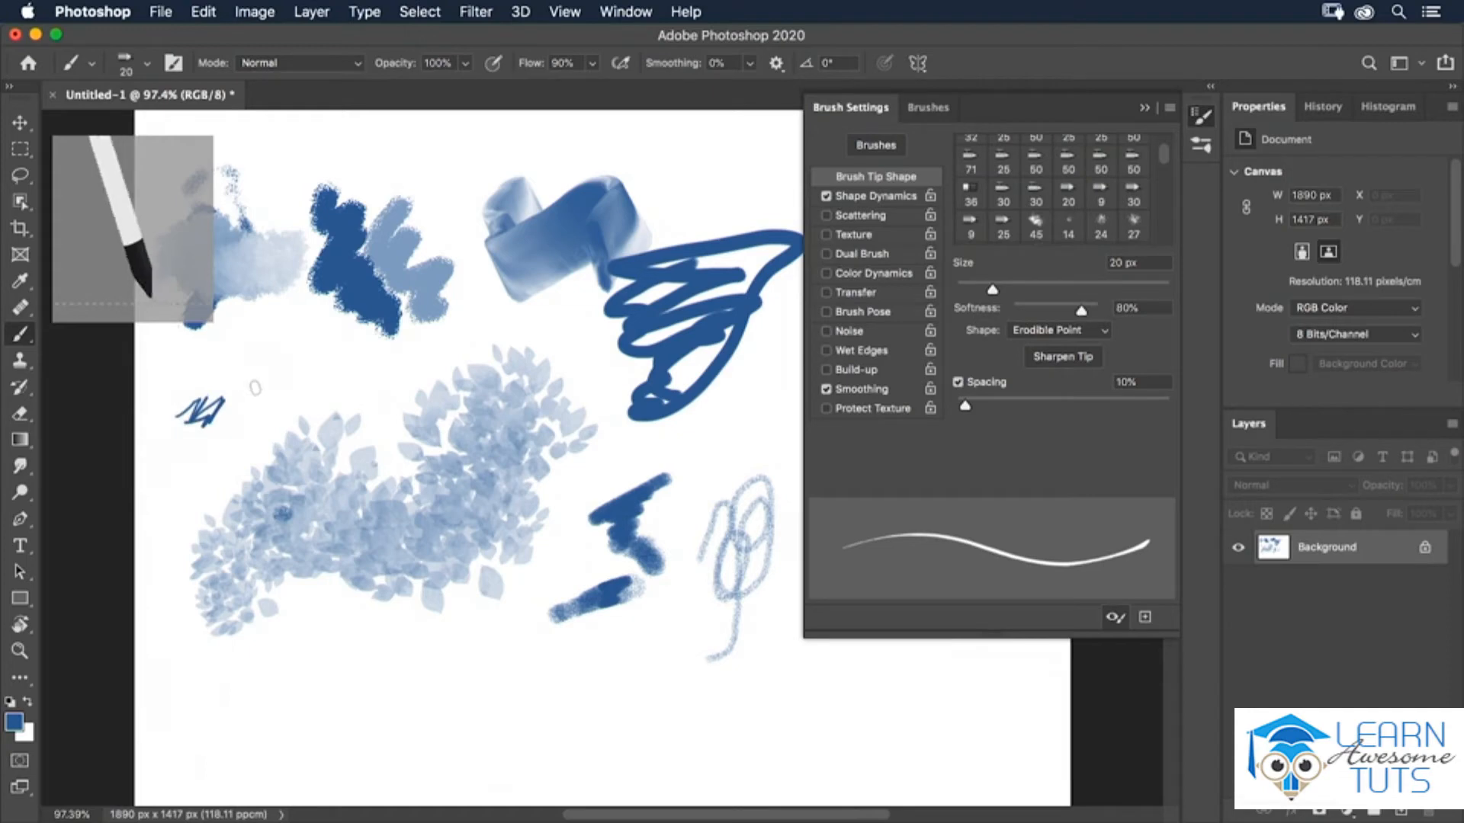
pyautogui.moveTo(292, 369)
pyautogui.mouseDown()
pyautogui.moveTo(317, 349)
pyautogui.moveTo(290, 377)
pyautogui.moveTo(320, 380)
pyautogui.moveTo(318, 411)
pyautogui.moveTo(339, 416)
pyautogui.mouseUp()
pyautogui.moveTo(286, 371)
pyautogui.mouseDown()
pyautogui.moveTo(221, 417)
pyautogui.moveTo(233, 442)
pyautogui.moveTo(267, 439)
pyautogui.moveTo(263, 404)
pyautogui.moveTo(245, 444)
pyautogui.mouseUp()
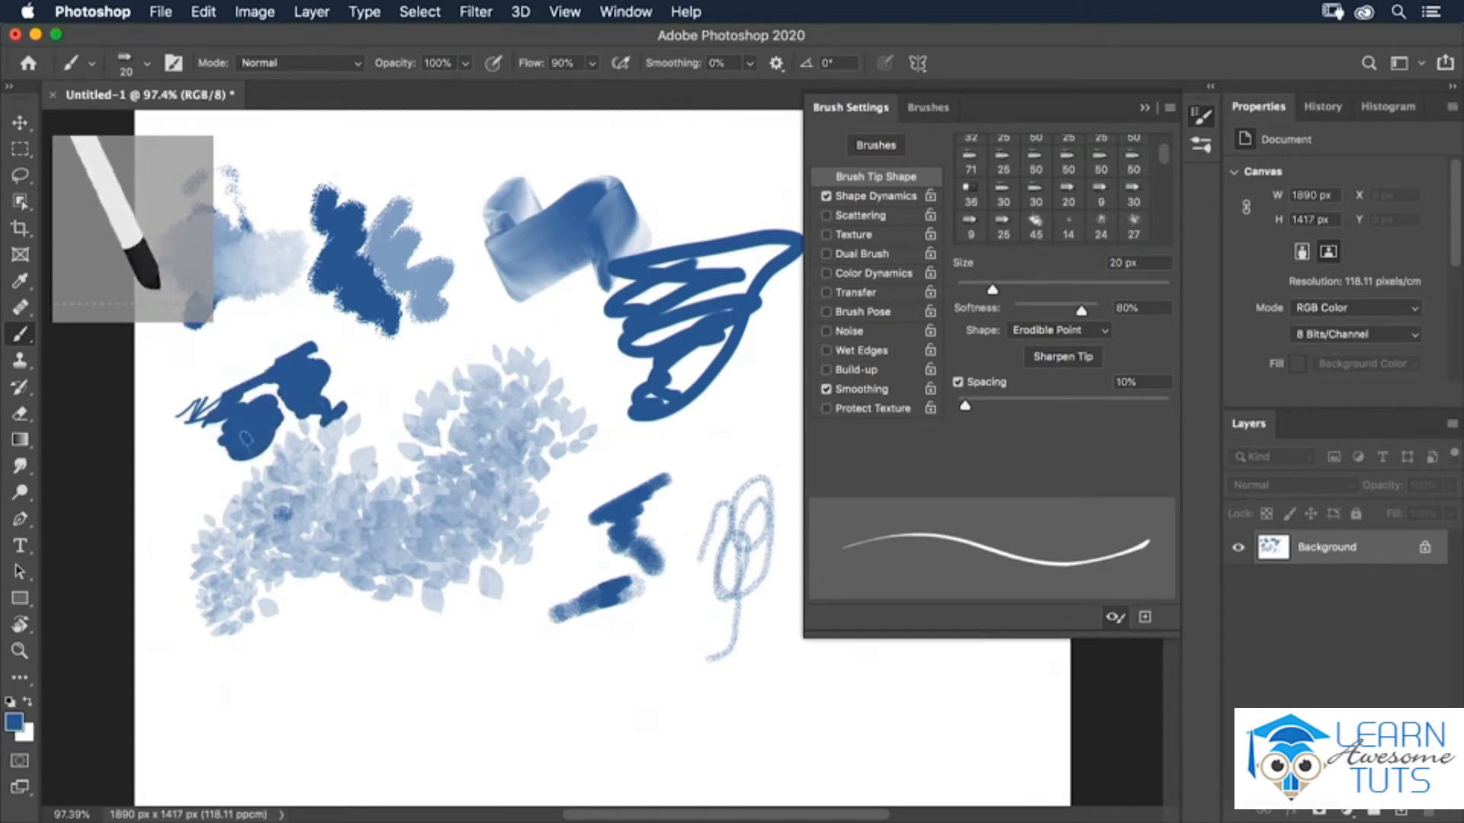
pyautogui.click(1058, 363)
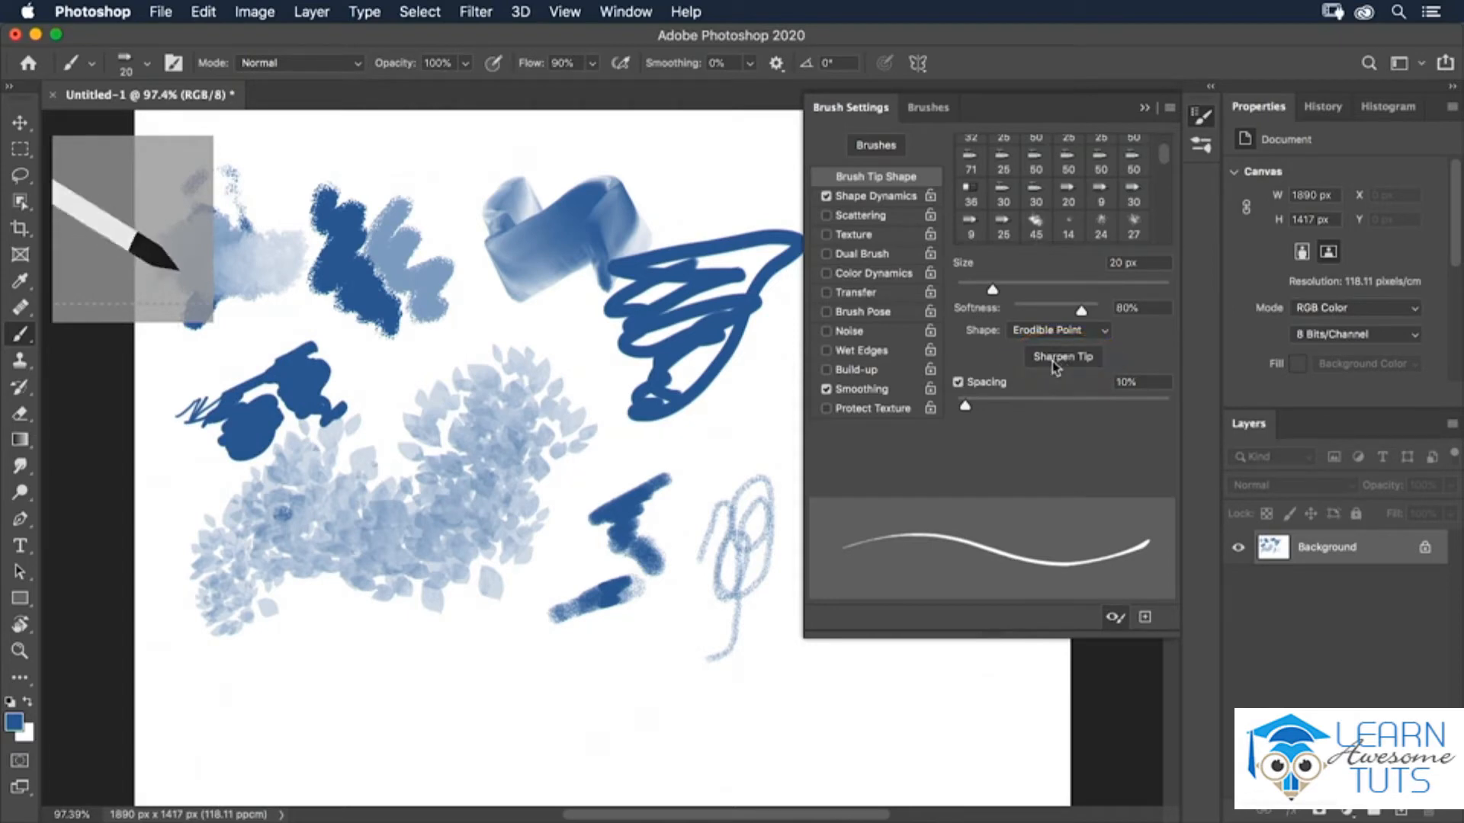
# Choose the 134 px grass brush tip and fill the whole canvas with white.
pyautogui.scroll(-3, 1163, 166)
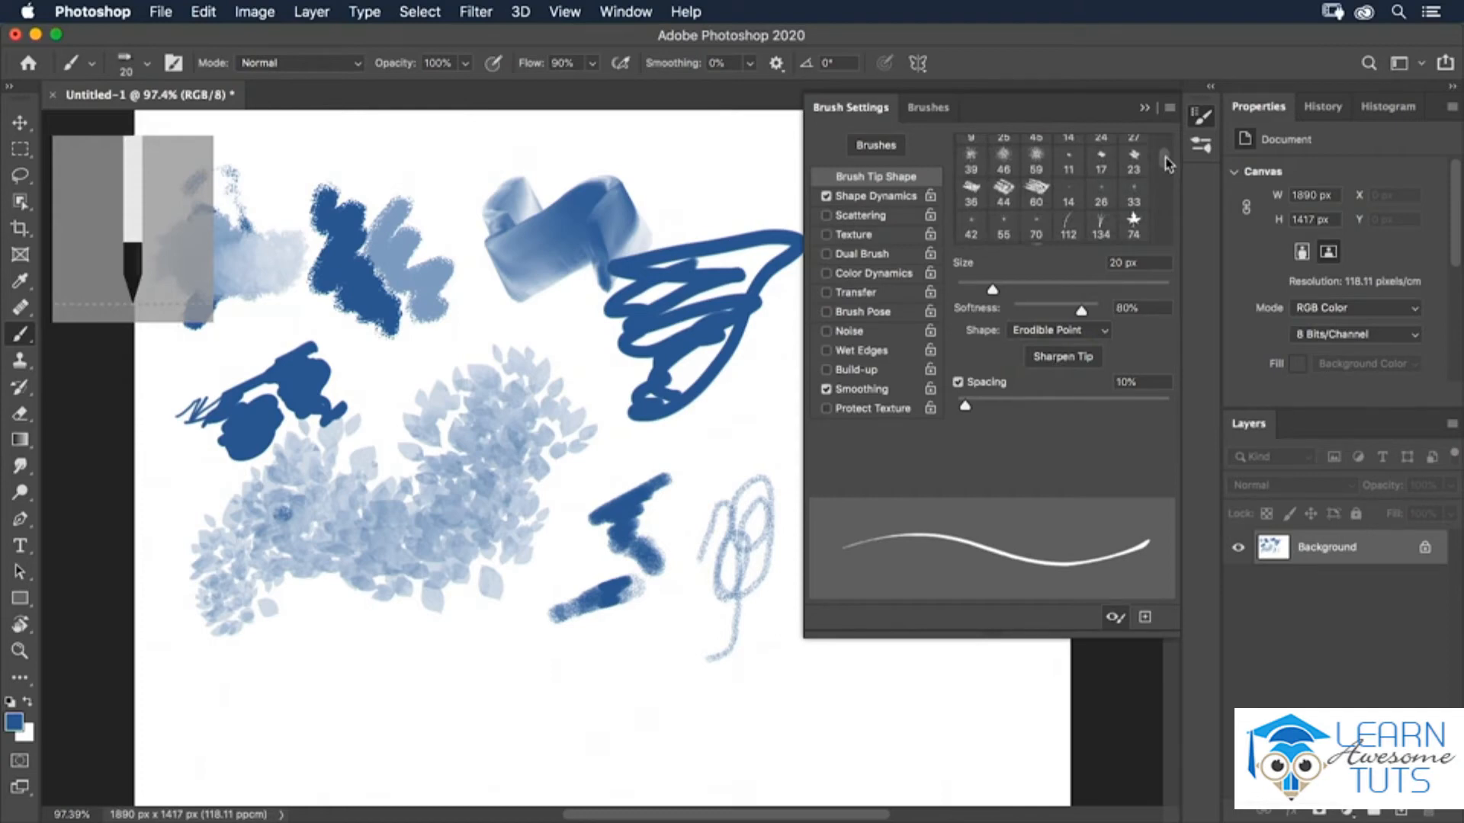
pyautogui.click(1103, 231)
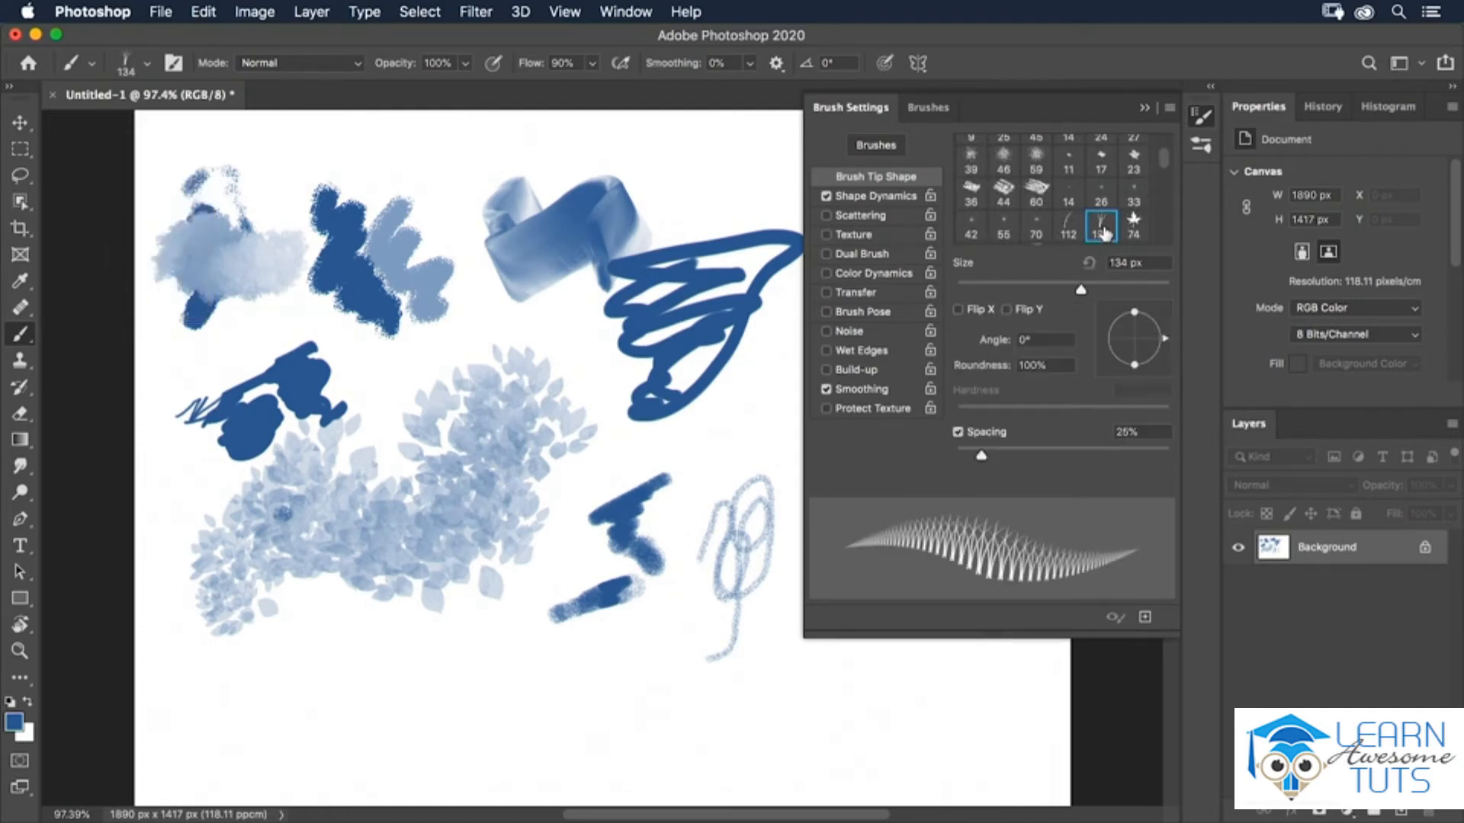
pyautogui.click(218, 15)
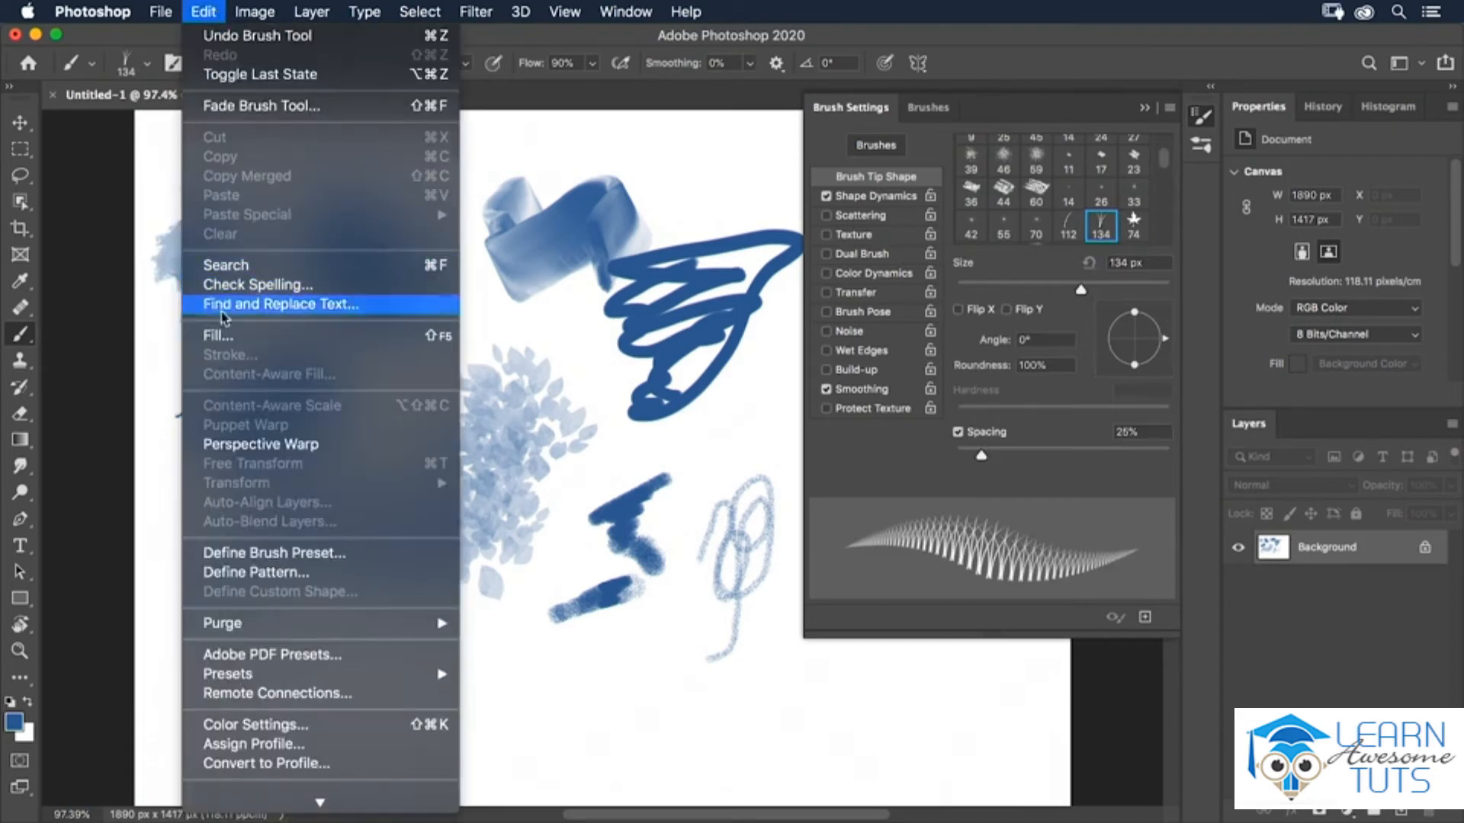
pyautogui.click(226, 335)
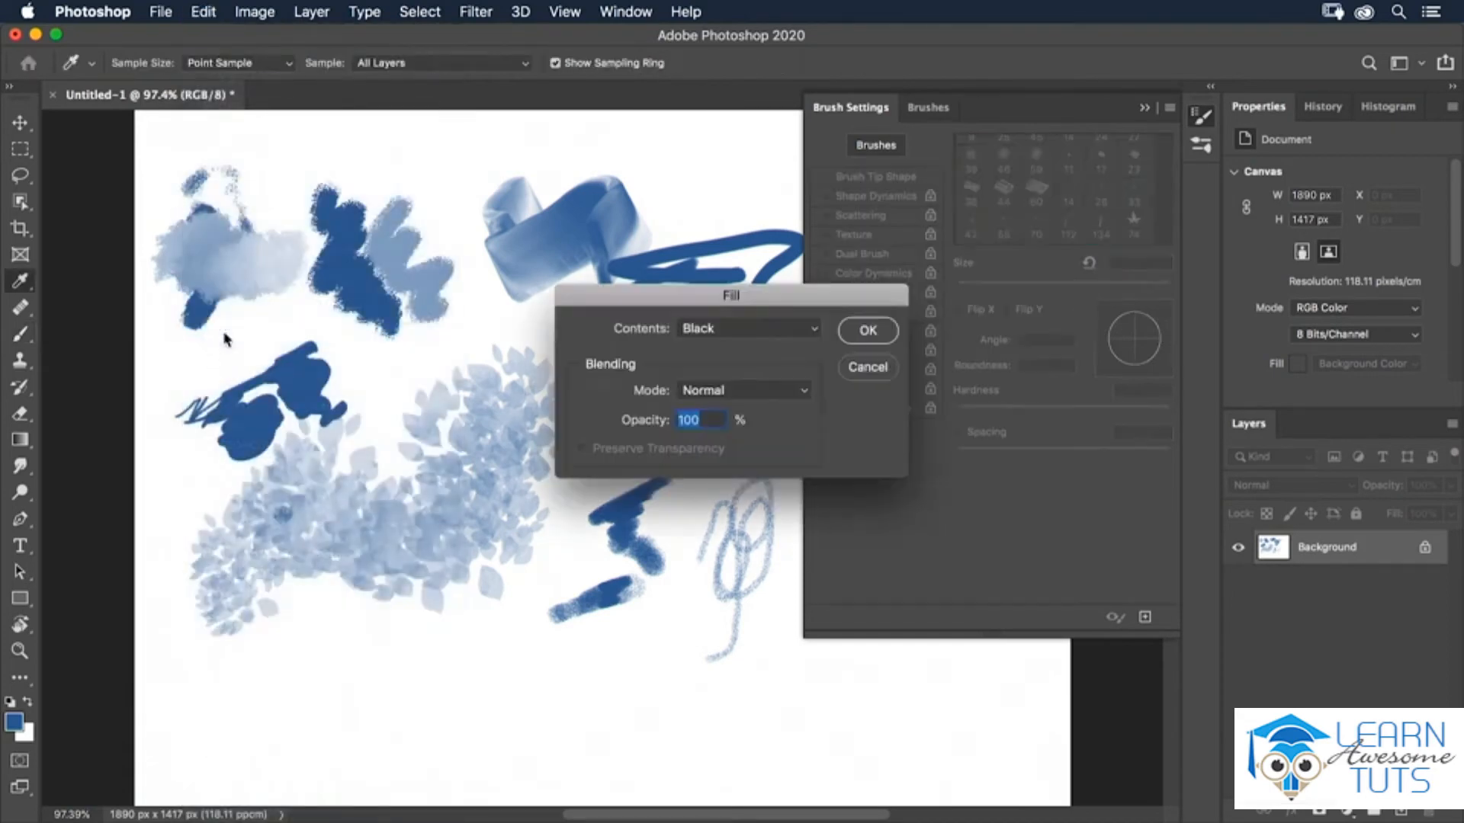
pyautogui.click(770, 328)
pyautogui.click(765, 364)
pyautogui.click(868, 330)
# Paint a row of grass across the top of the canvas and set Shape Dynamics size jitter to 42%.
pyautogui.press('b')
pyautogui.moveTo(206, 200)
pyautogui.mouseDown()
pyautogui.moveTo(192, 210)
pyautogui.moveTo(521, 198)
pyautogui.mouseUp()
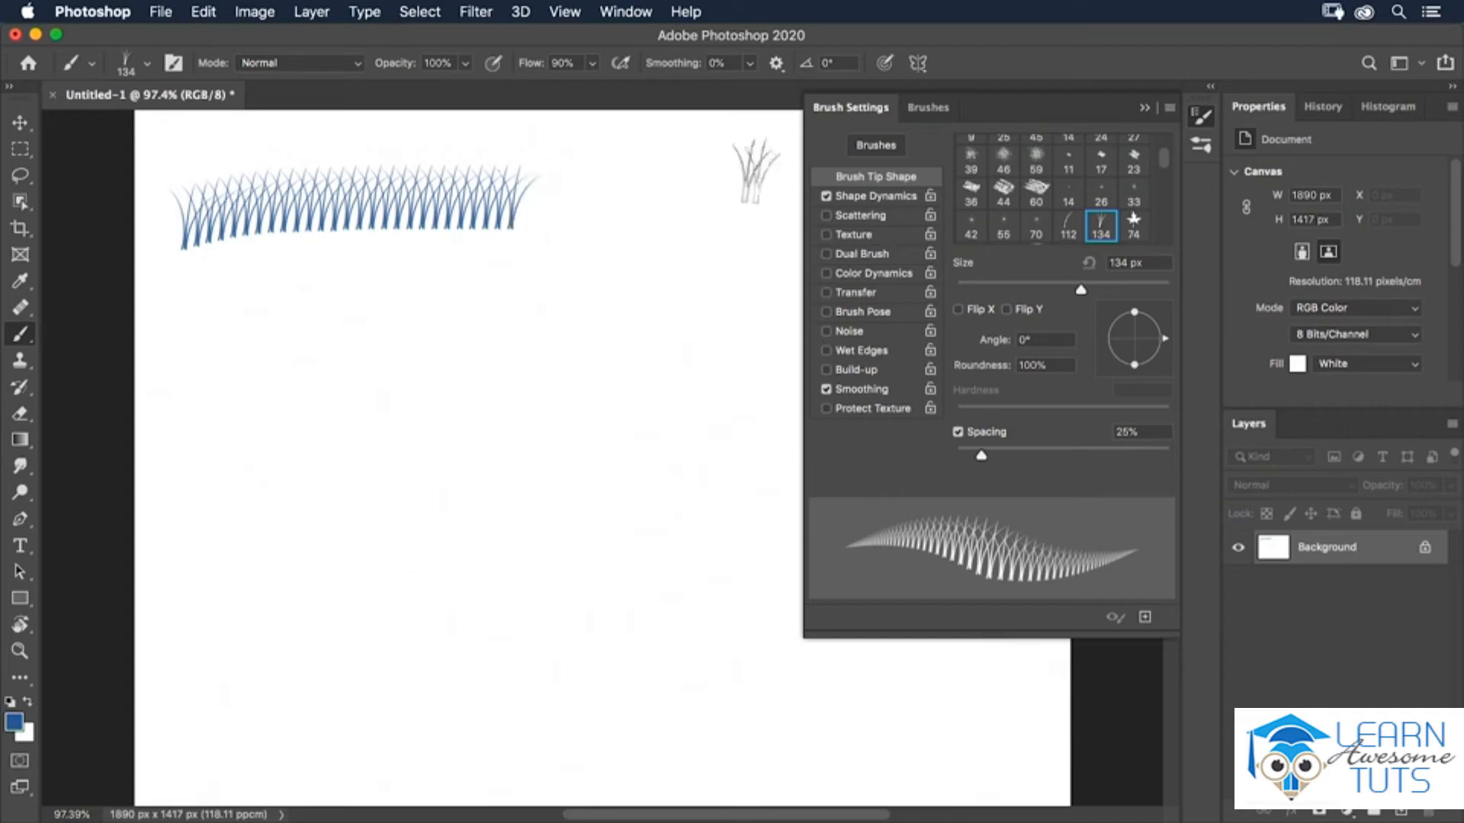
pyautogui.click(864, 198)
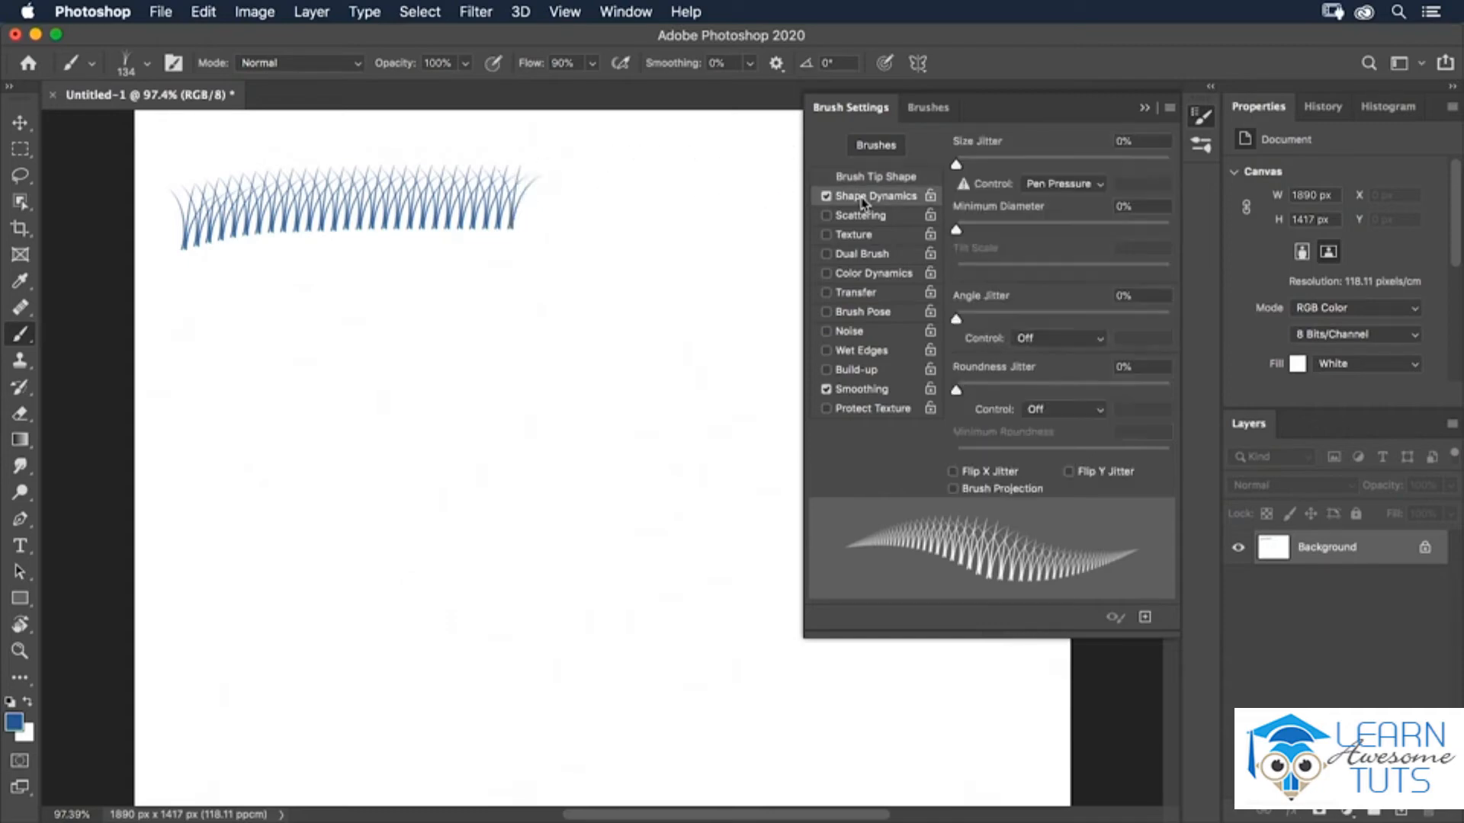
pyautogui.moveTo(959, 170); pyautogui.dragTo(1046, 164)
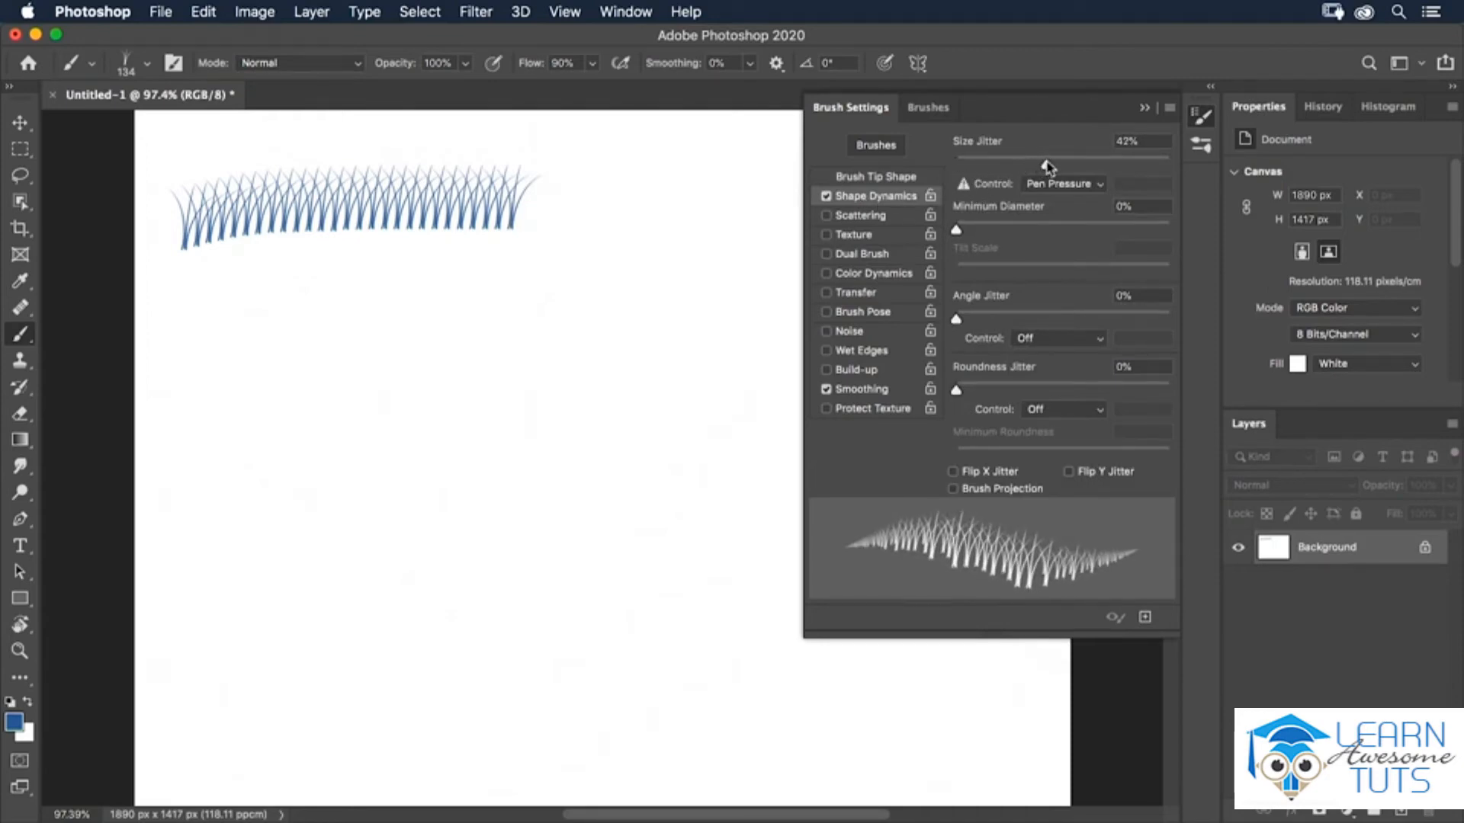
# Paint a second row of grass beneath the first, keeping the size jitter control at Pen Pressure.
pyautogui.moveTo(180, 318)
pyautogui.mouseDown()
pyautogui.moveTo(312, 300)
pyautogui.moveTo(478, 324)
pyautogui.mouseUp()
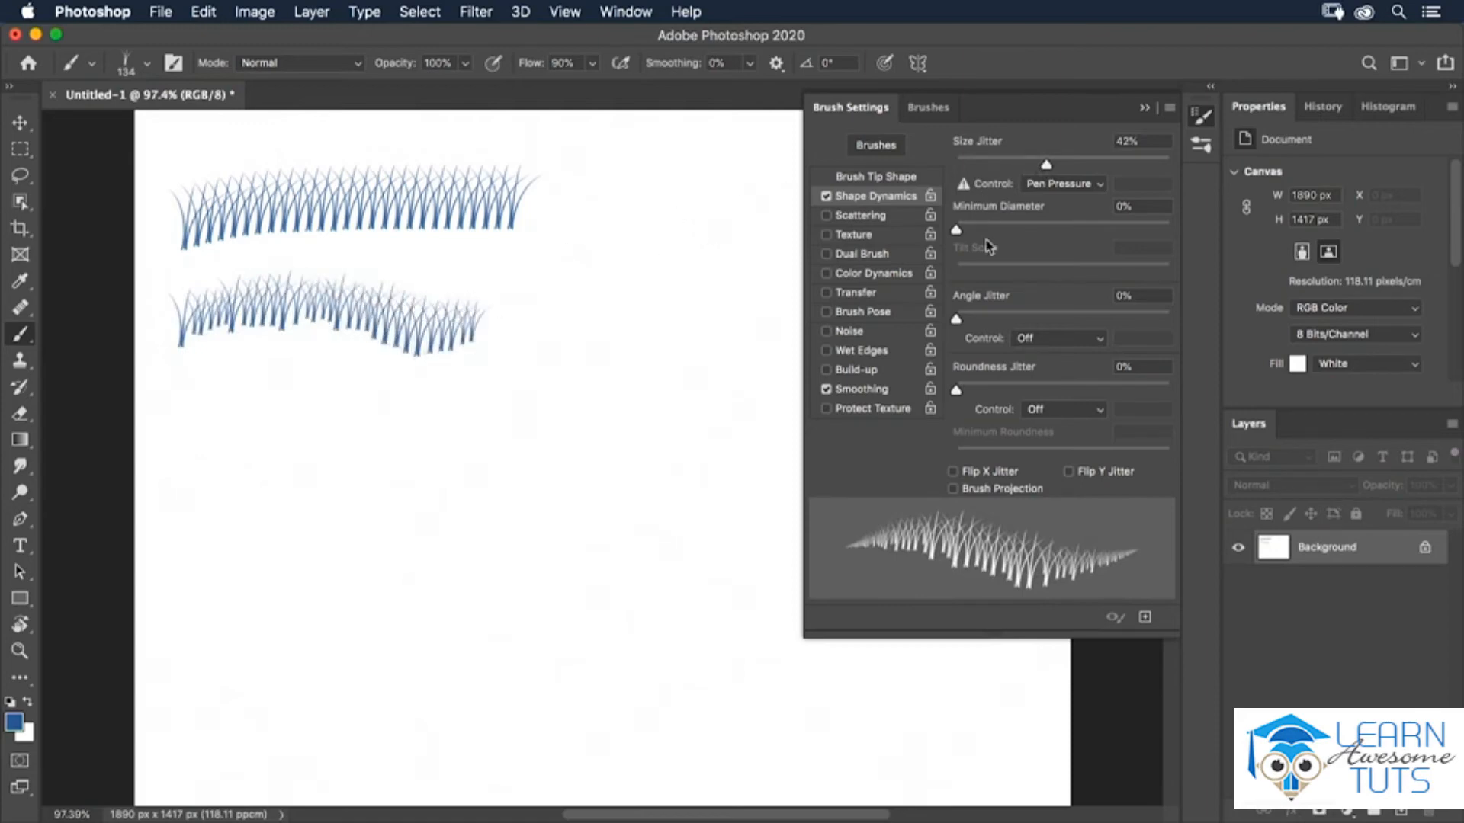
pyautogui.click(1075, 186)
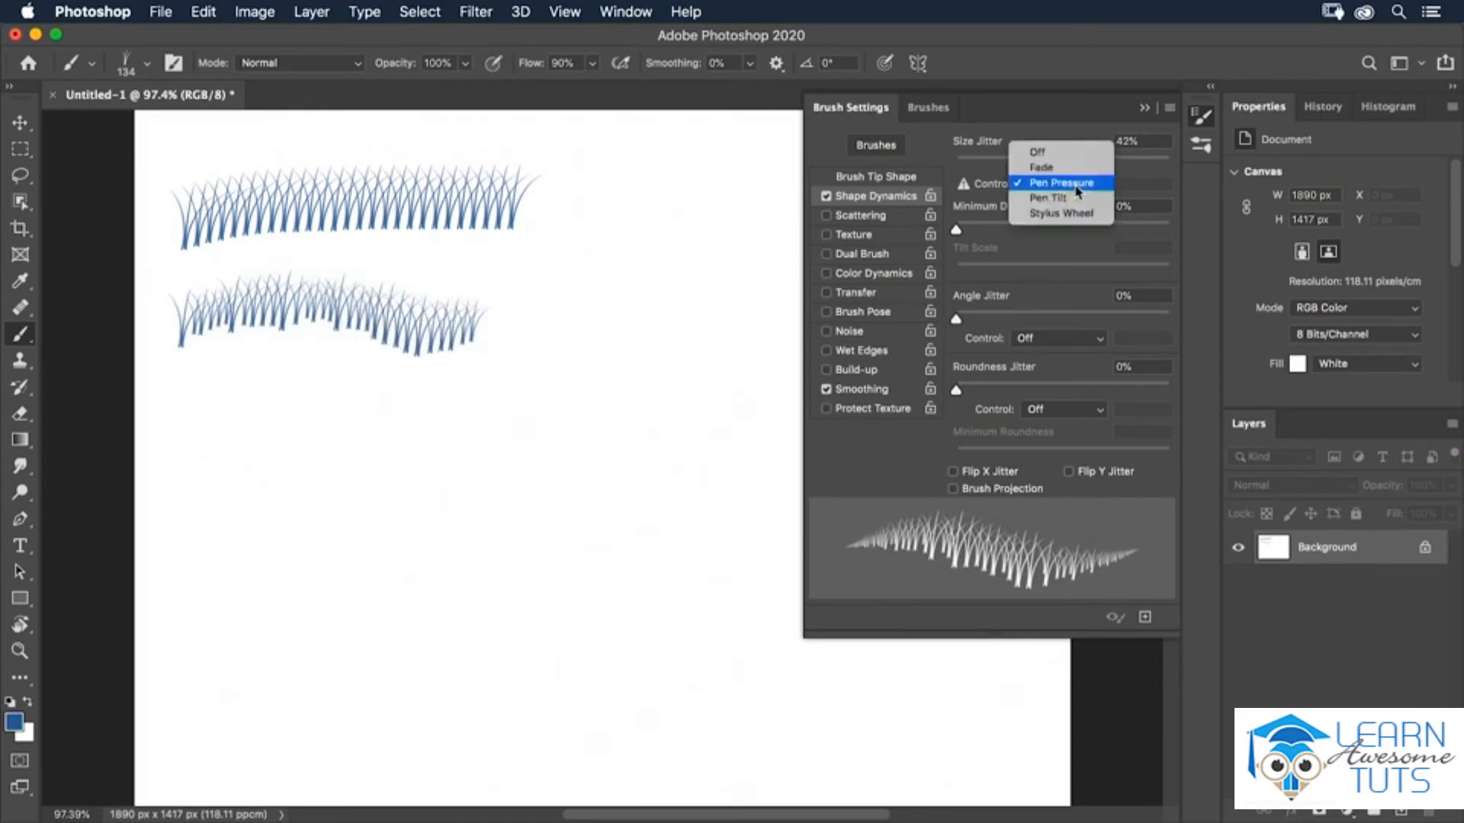
pyautogui.click(1077, 189)
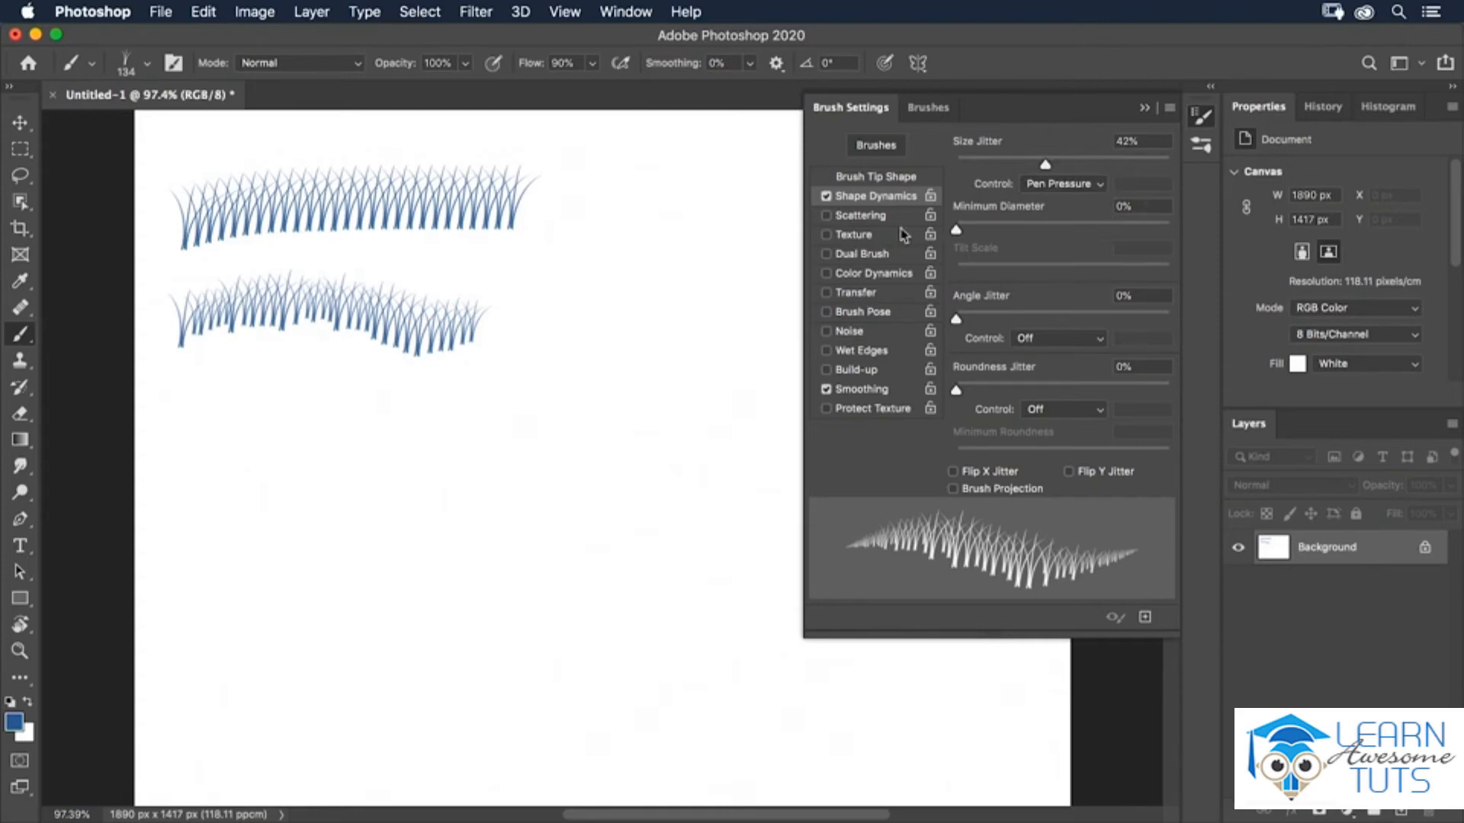
# Paint a short clump of grass as a third row on the left of the canvas.
pyautogui.moveTo(200, 421); pyautogui.dragTo(311, 420)
pyautogui.rightClick(369, 436)
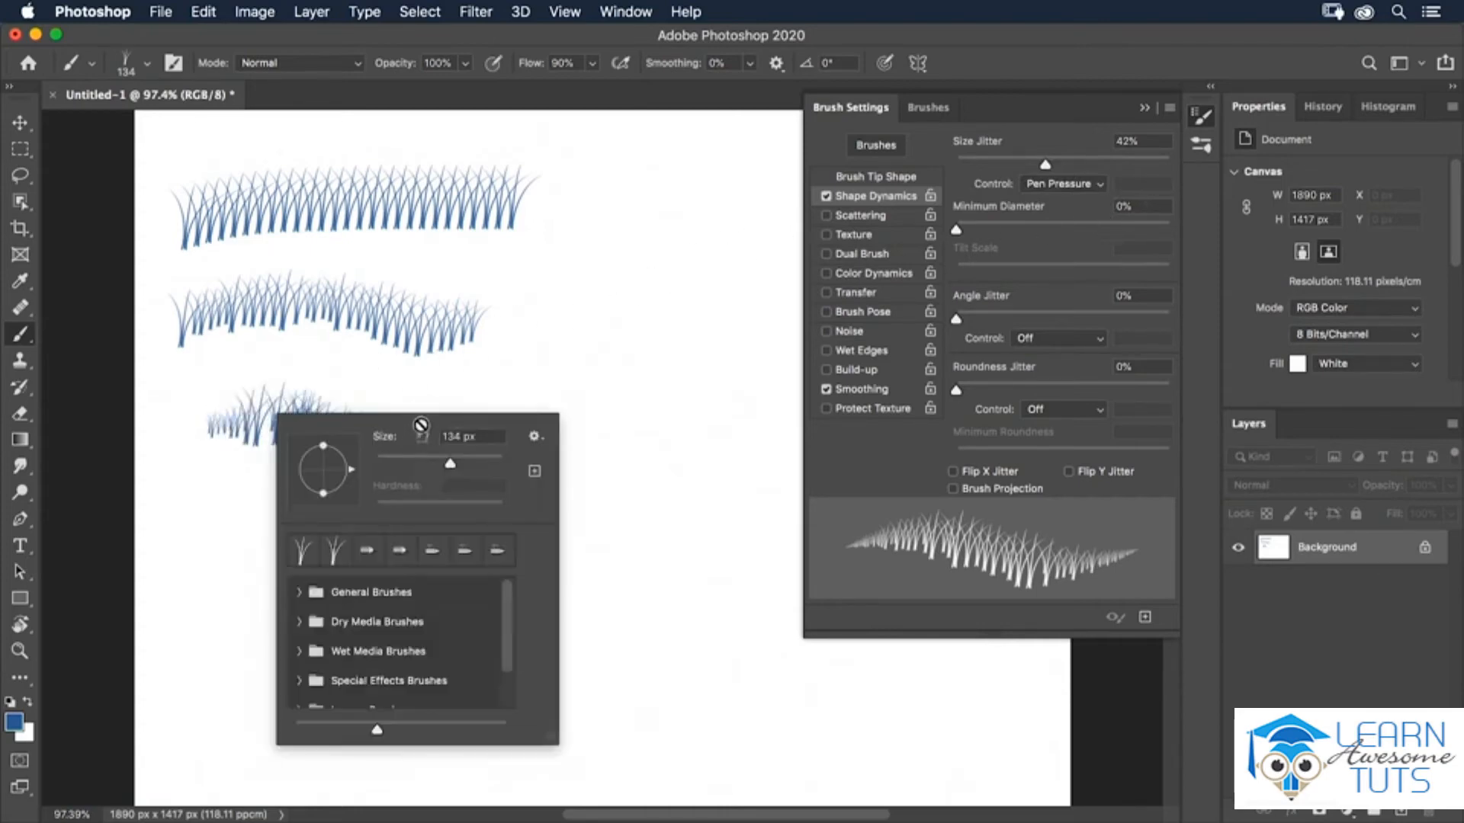
pyautogui.press('Escape')
# Set Angle Jitter to 11%, Roundness Jitter to 45% and Minimum Roundness to 32%, and paint a wavy grass row below.
pyautogui.moveTo(956, 319); pyautogui.dragTo(982, 321)
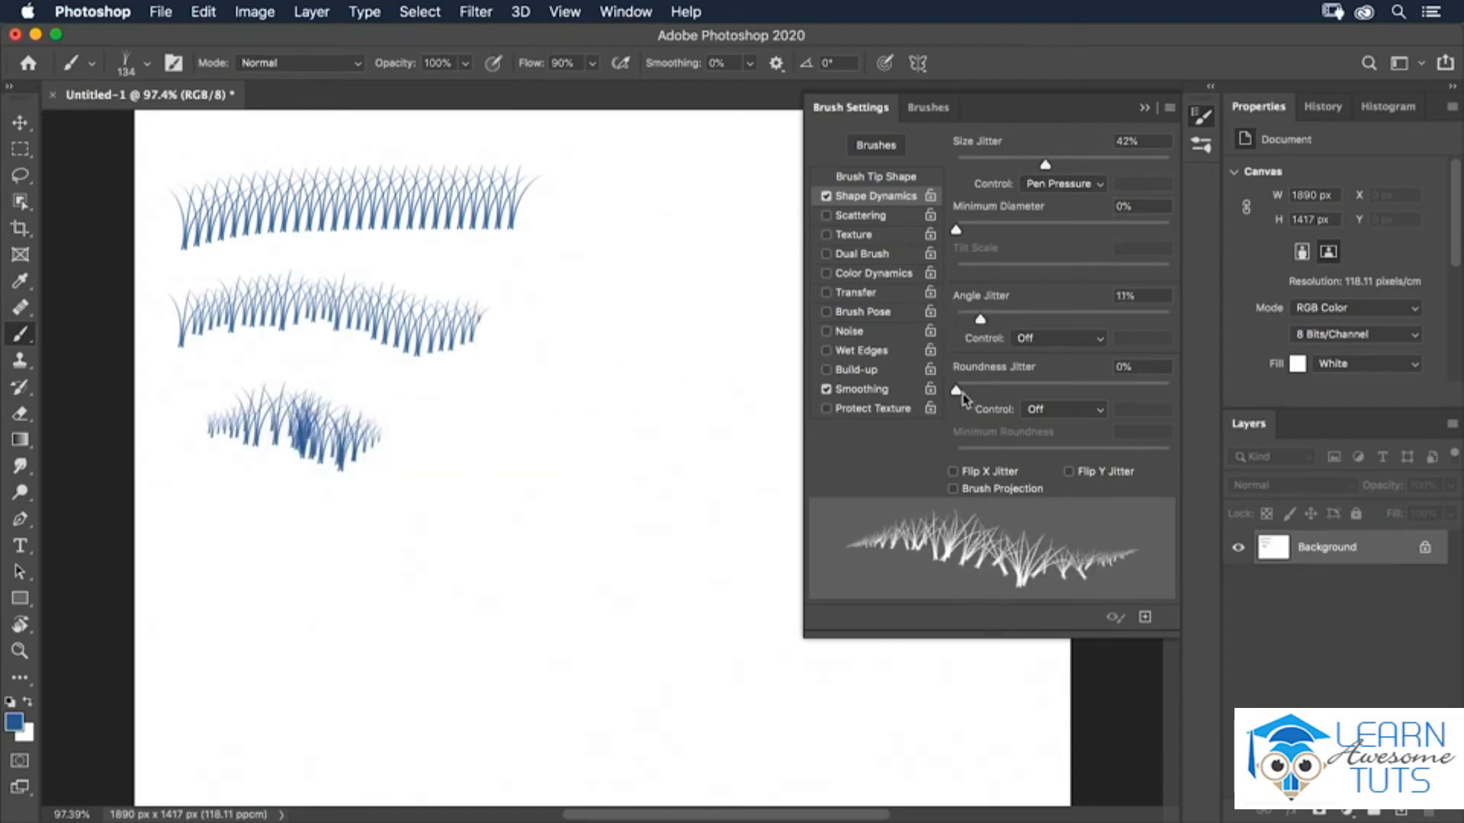
pyautogui.moveTo(957, 391); pyautogui.dragTo(1057, 409)
pyautogui.moveTo(1008, 460); pyautogui.dragTo(1021, 456)
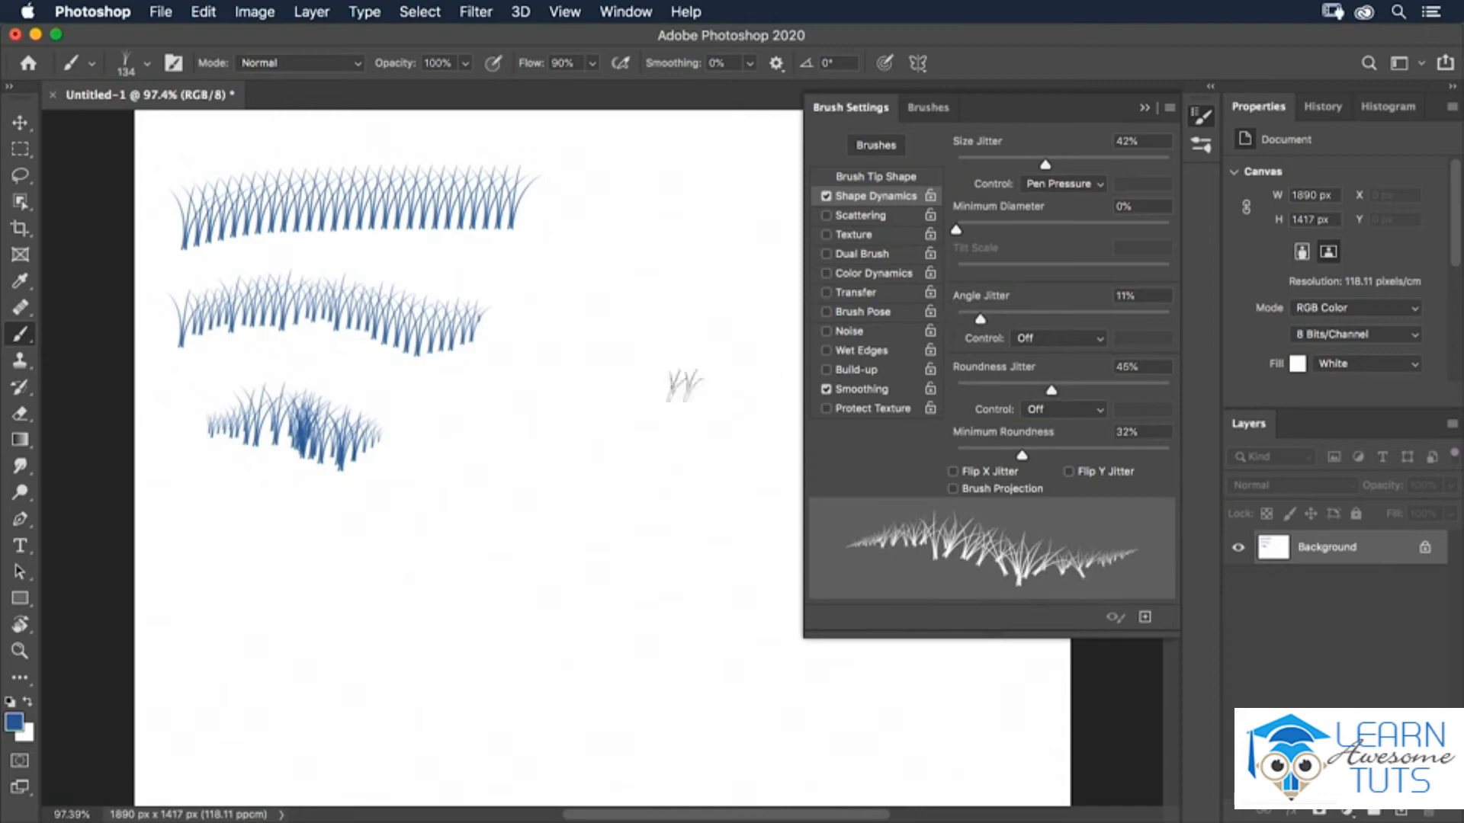
pyautogui.moveTo(185, 590)
pyautogui.mouseDown()
pyautogui.moveTo(274, 539)
pyautogui.moveTo(459, 597)
pyautogui.moveTo(531, 560)
pyautogui.moveTo(604, 564)
pyautogui.mouseUp()
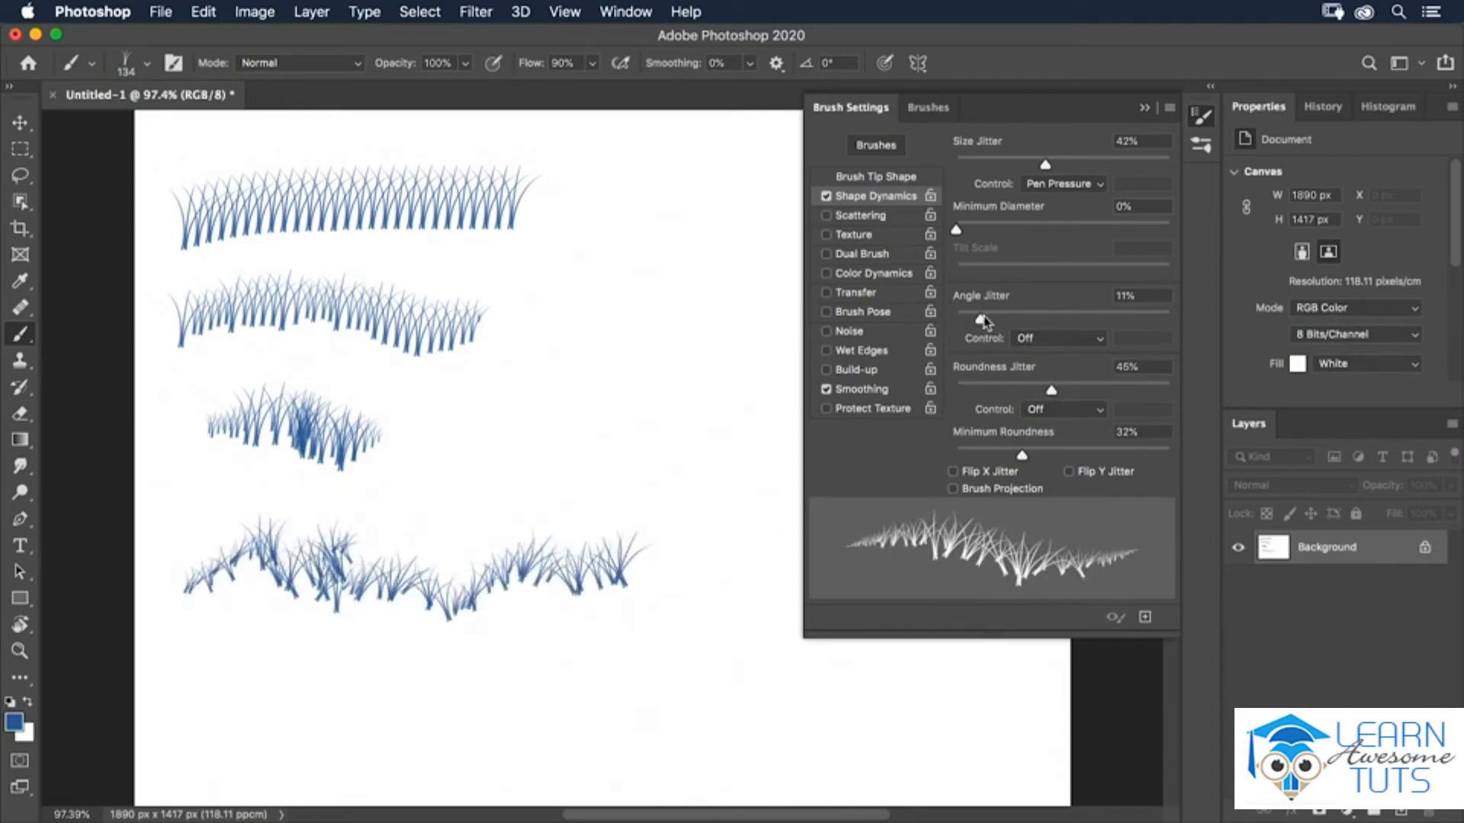
# Reset Angle Jitter and Roundness Jitter to 0% and enable Scattering for the grass brush.
pyautogui.moveTo(981, 320); pyautogui.dragTo(955, 320)
pyautogui.moveTo(1051, 390); pyautogui.dragTo(956, 391)
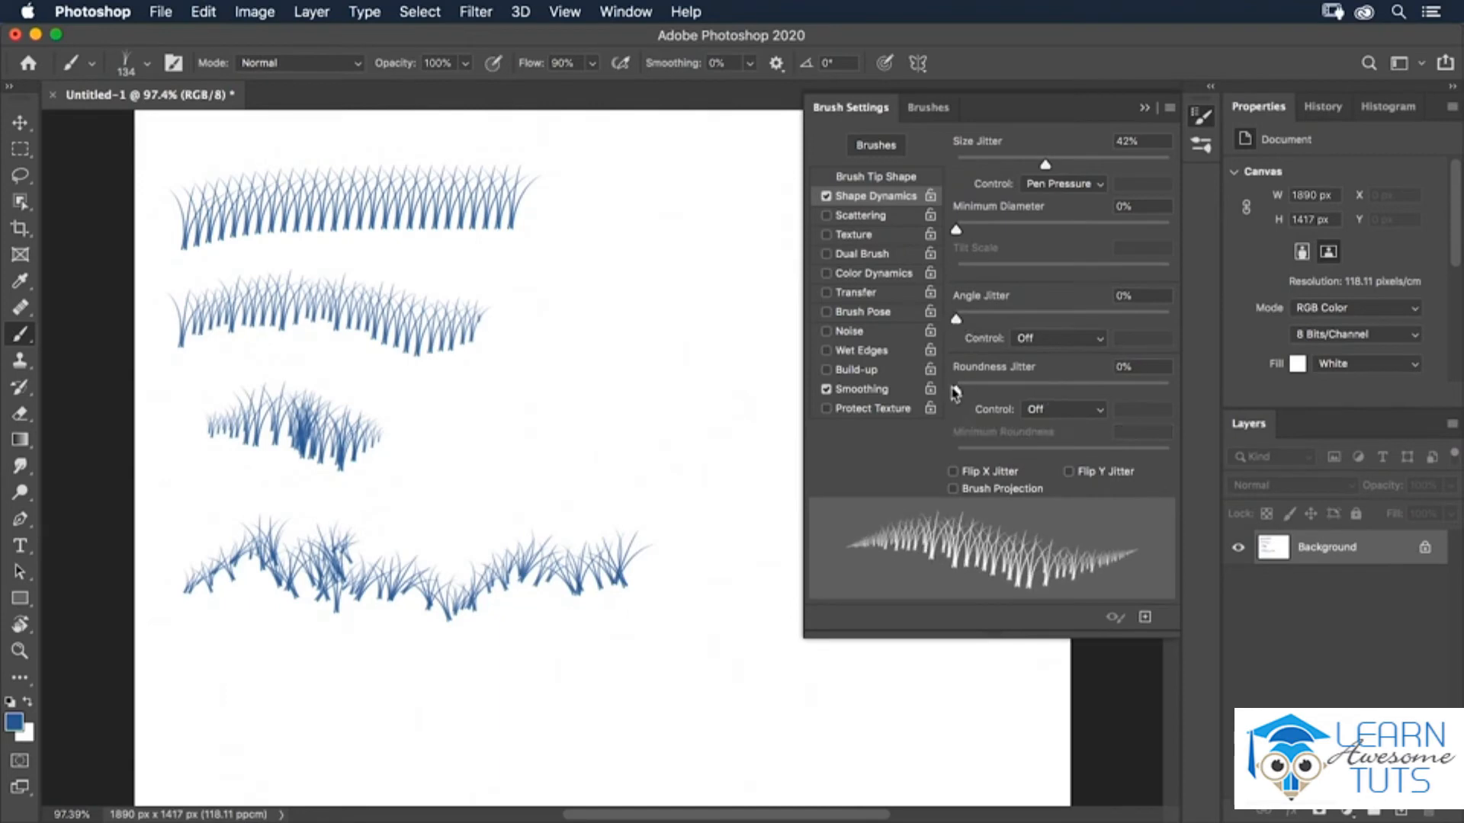
pyautogui.click(859, 217)
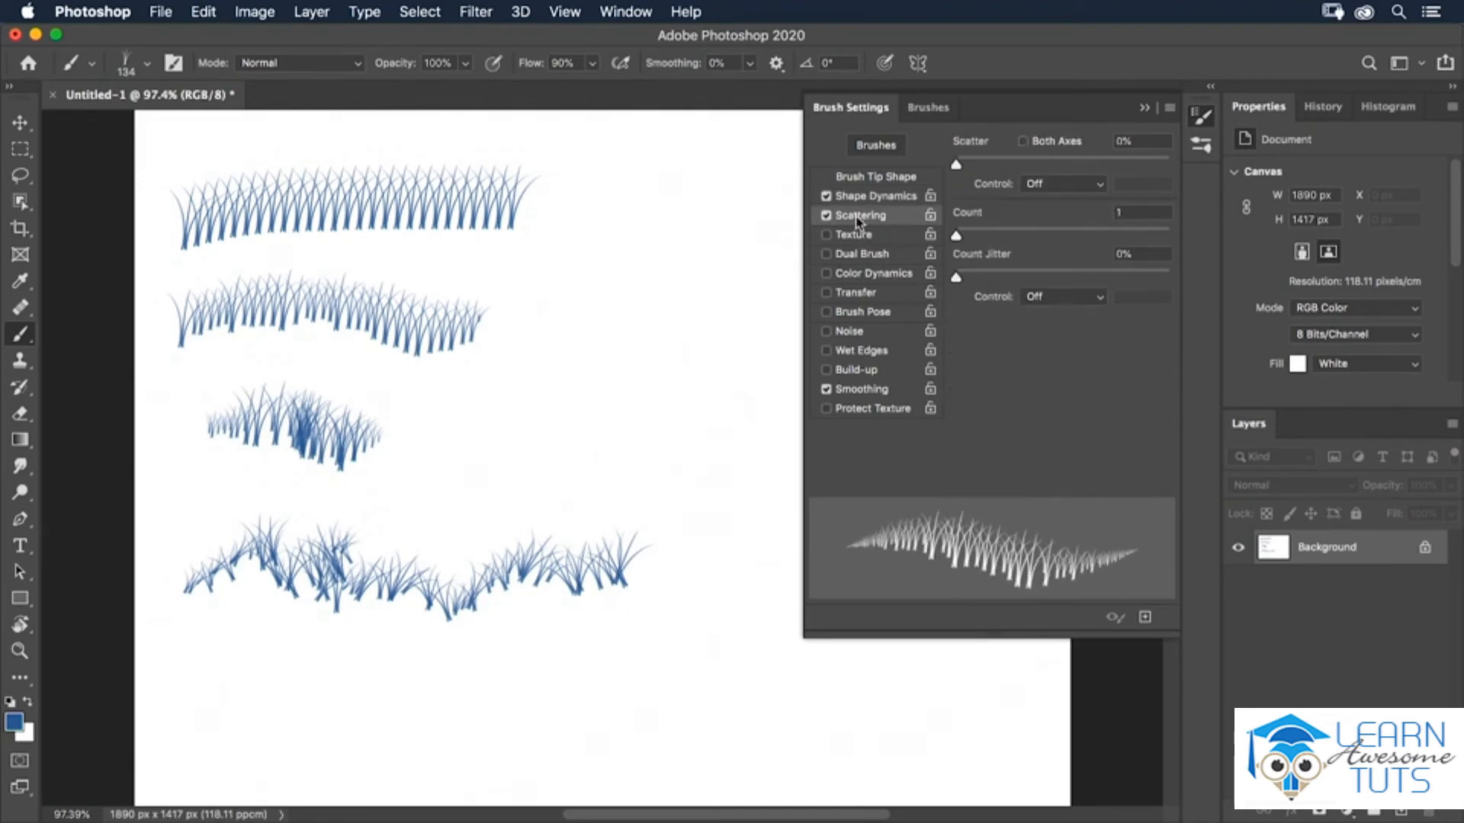
# Set scatter to 233% on both axes with the control at Pen Pressure.
pyautogui.moveTo(956, 164); pyautogui.dragTo(1005, 165)
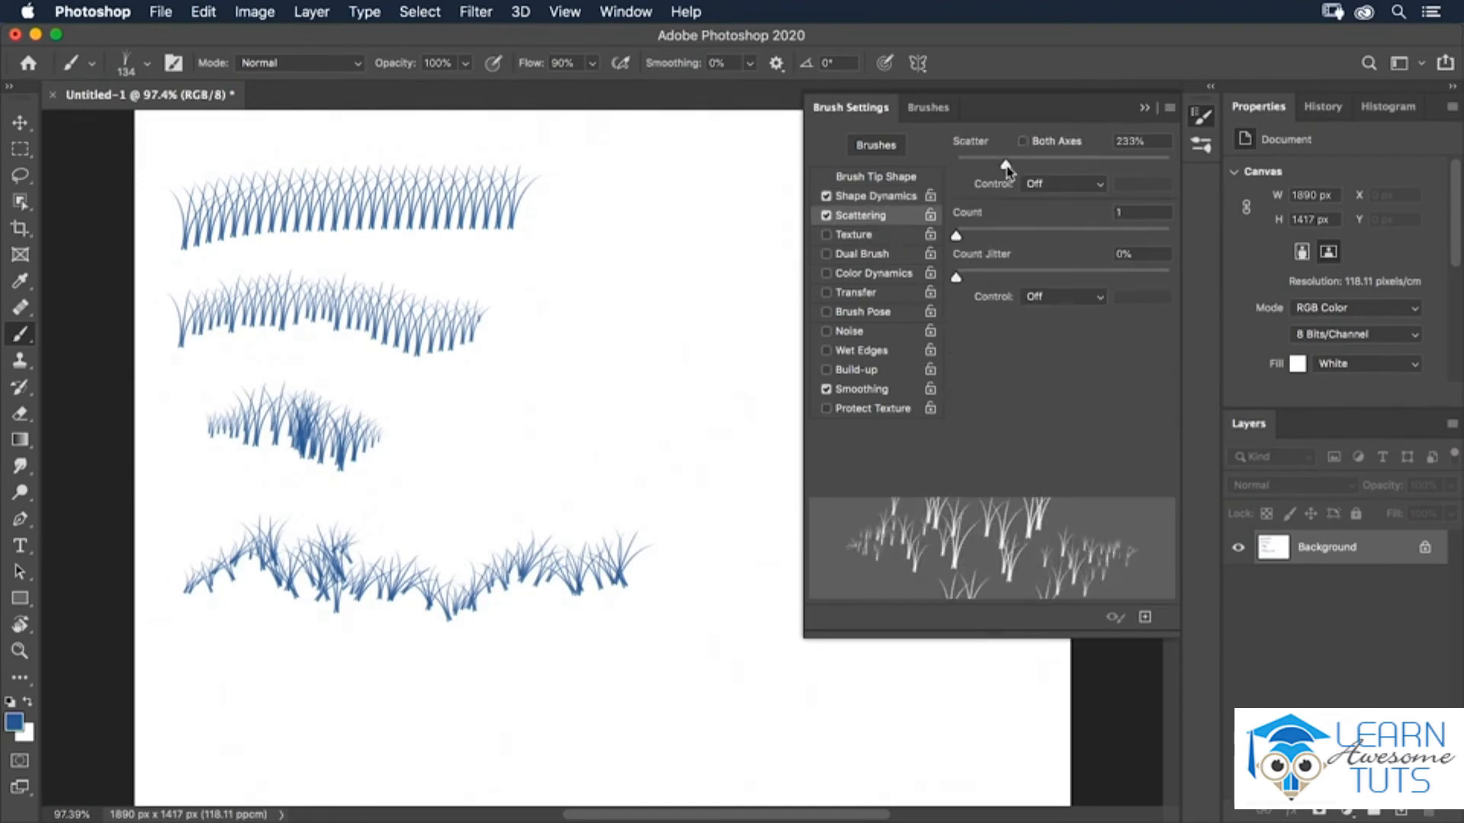
pyautogui.click(1022, 142)
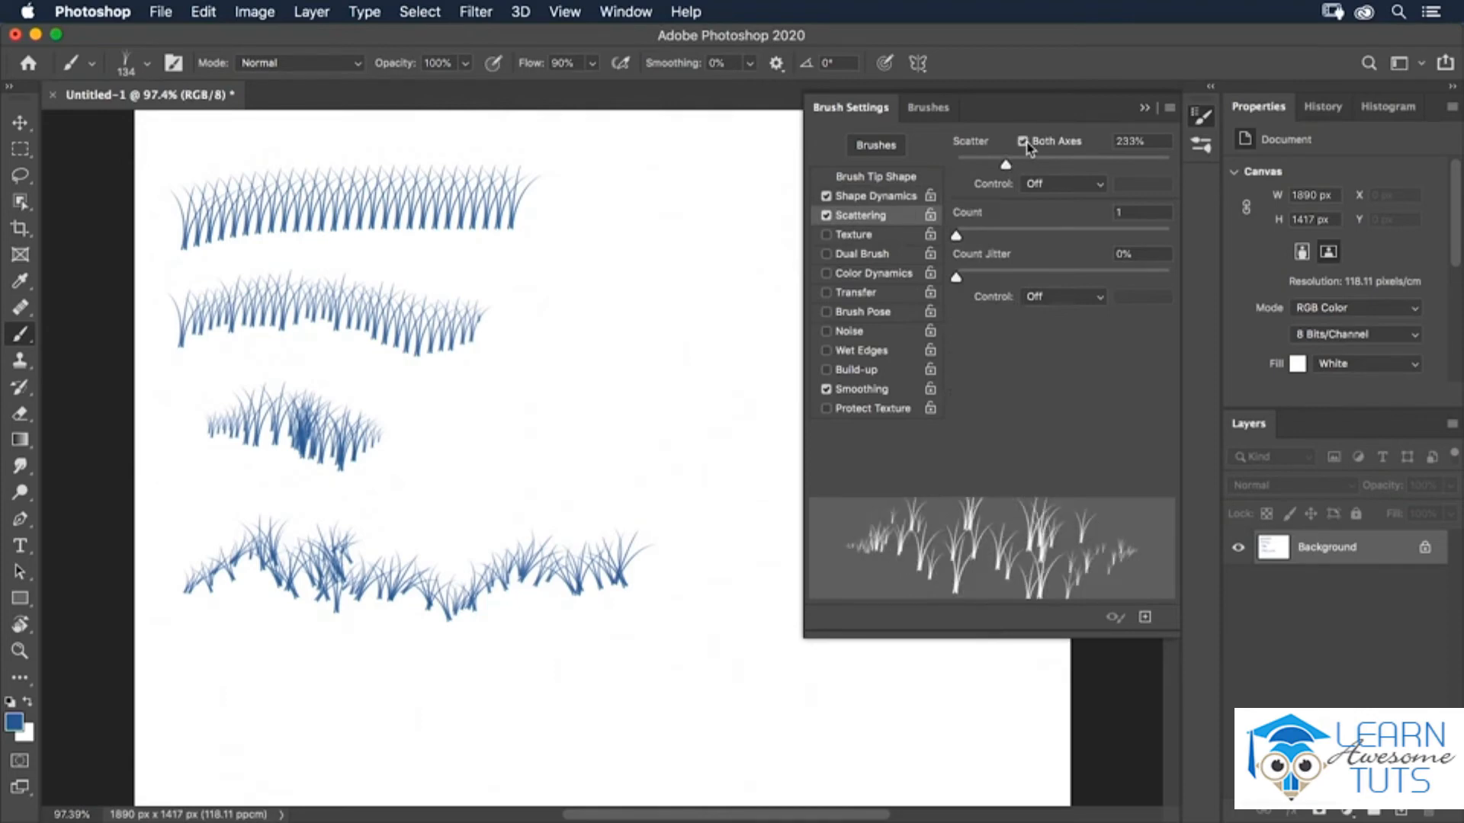
pyautogui.click(1035, 176)
pyautogui.click(1048, 213)
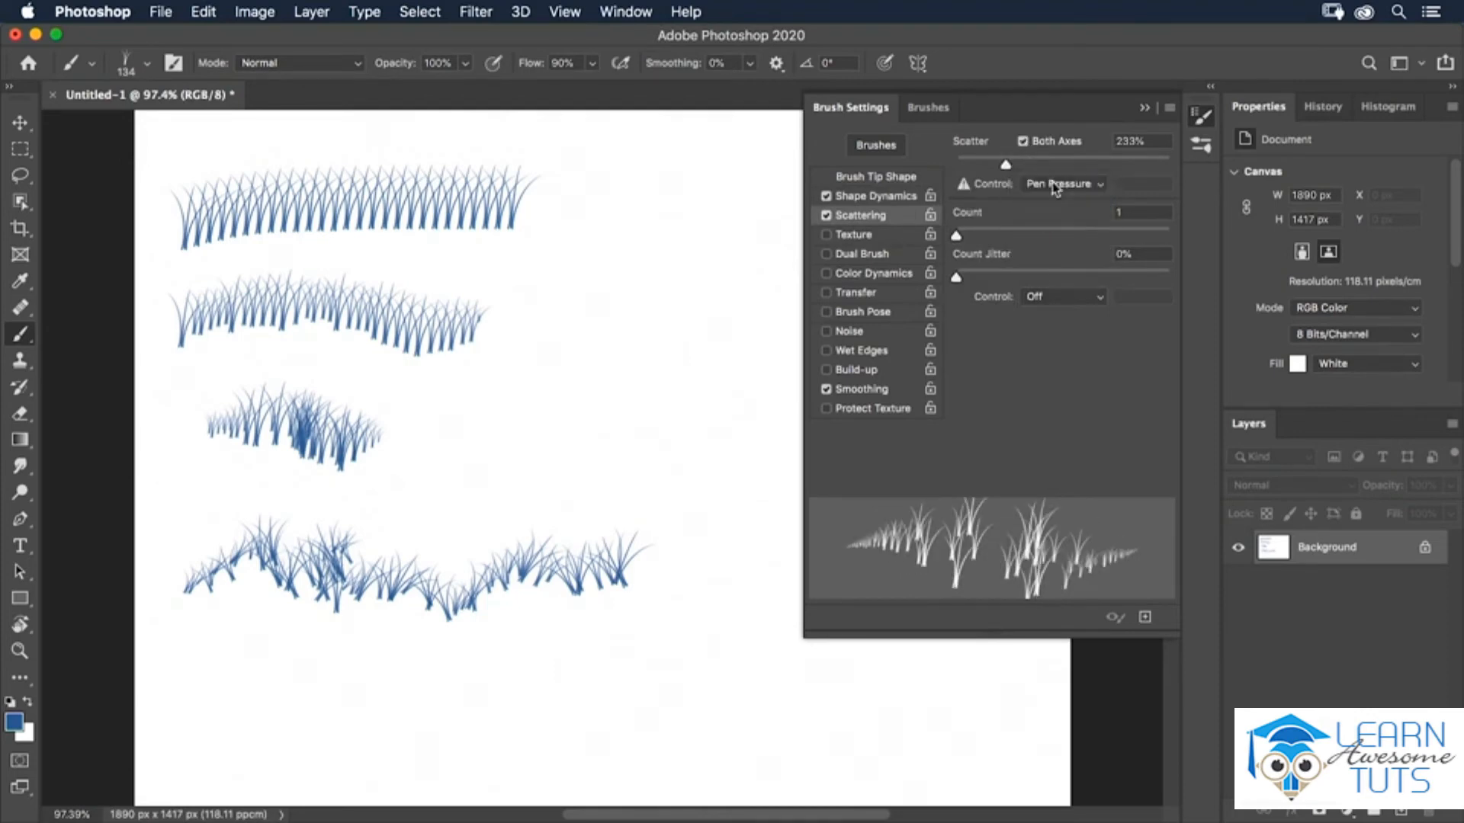
pyautogui.click(1055, 185)
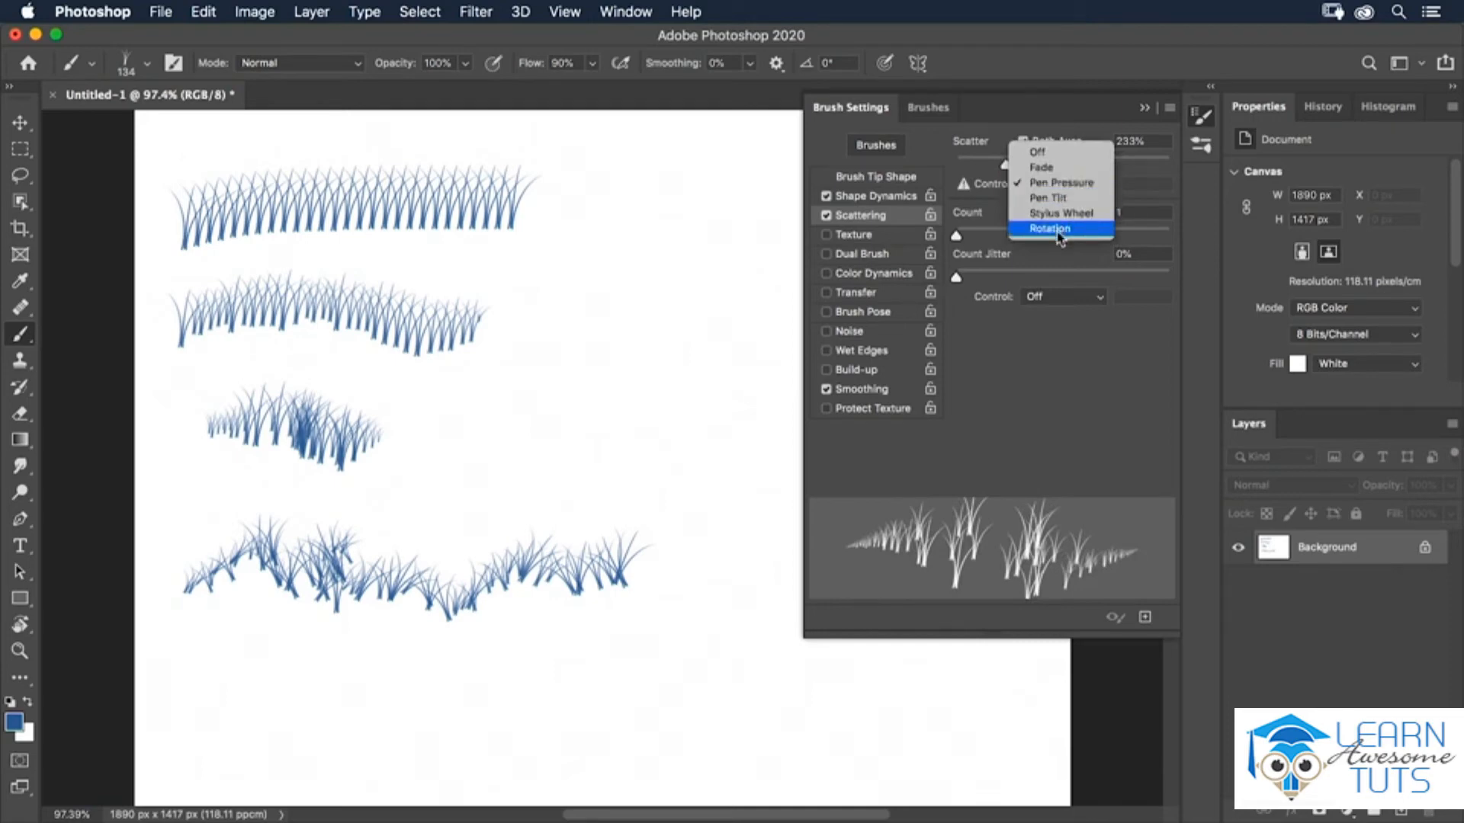
pyautogui.click(1055, 257)
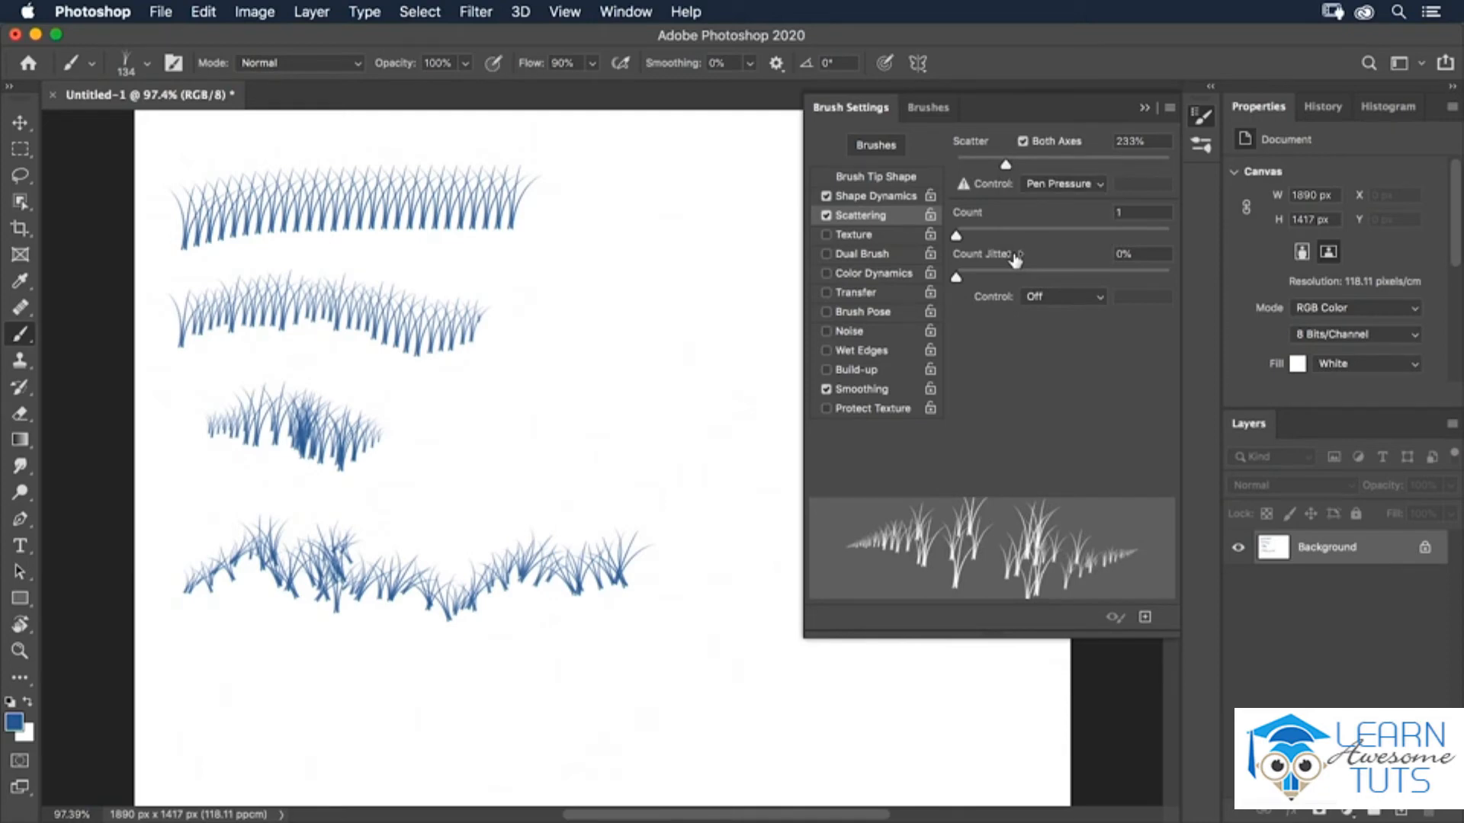
# Enable Color Dynamics with 34% hue jitter and paint a scattered grass patch right of the rows.
pyautogui.click(888, 278)
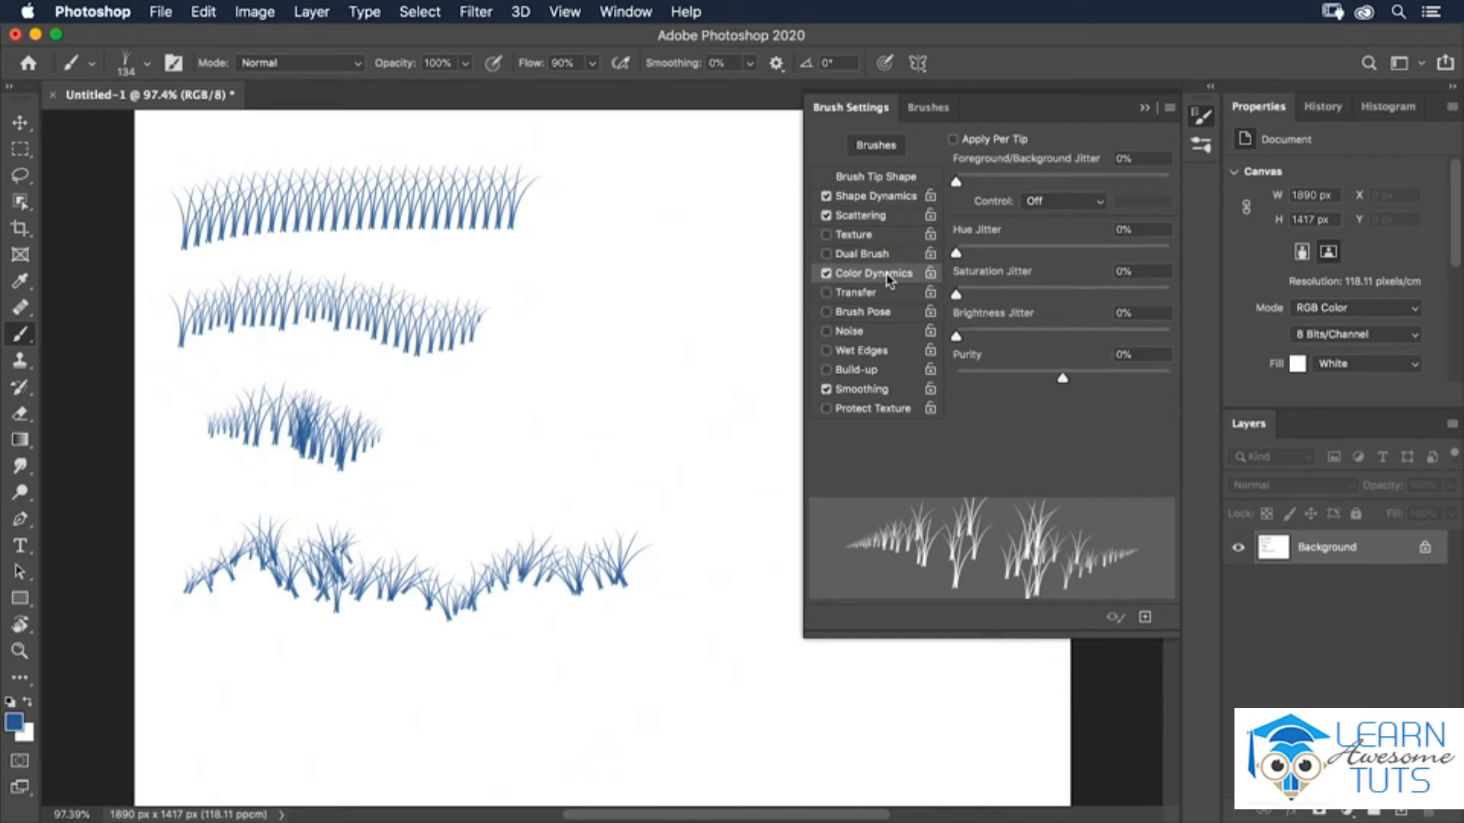
pyautogui.moveTo(958, 254); pyautogui.dragTo(1028, 254)
pyautogui.moveTo(707, 319)
pyautogui.mouseDown()
pyautogui.moveTo(652, 357)
pyautogui.moveTo(677, 404)
pyautogui.moveTo(667, 503)
pyautogui.moveTo(713, 521)
pyautogui.moveTo(753, 490)
pyautogui.moveTo(789, 450)
pyautogui.mouseUp()
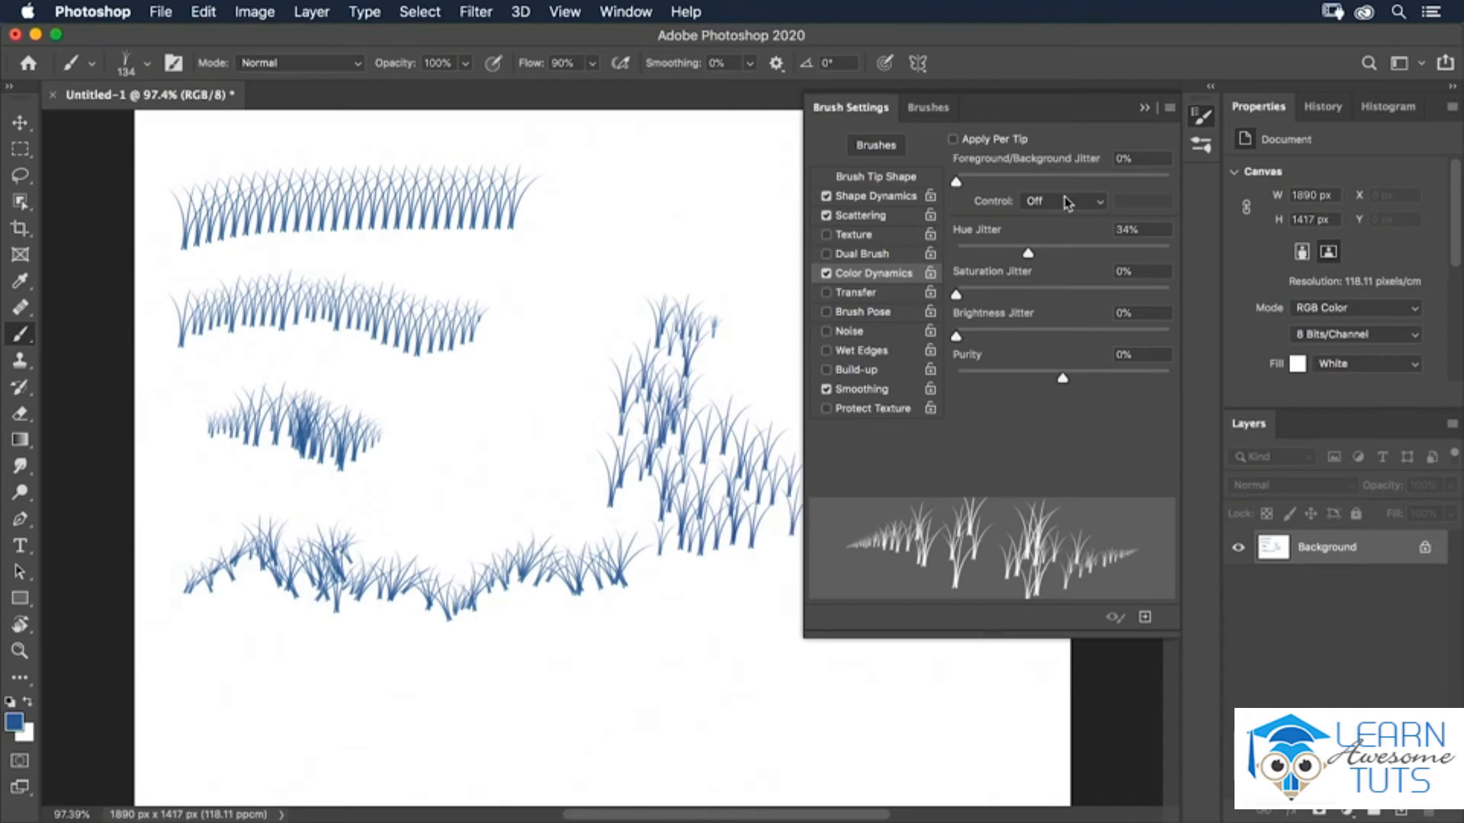
# Turn on Apply Per Tip, paint a test grass row along the bottom, and undo it.
pyautogui.click(953, 140)
pyautogui.moveTo(177, 698); pyautogui.dragTo(481, 694)
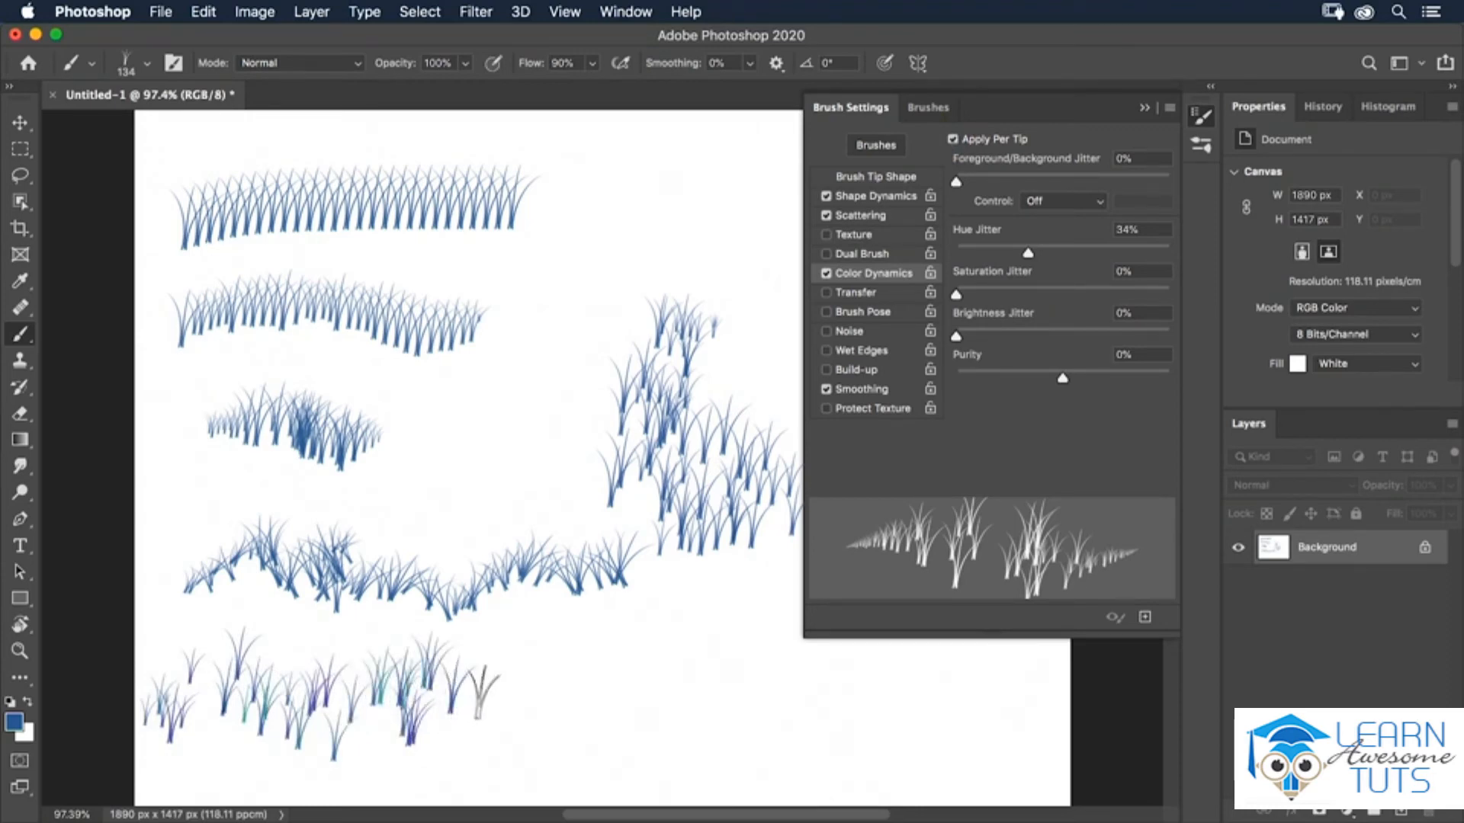
pyautogui.press('super+z')
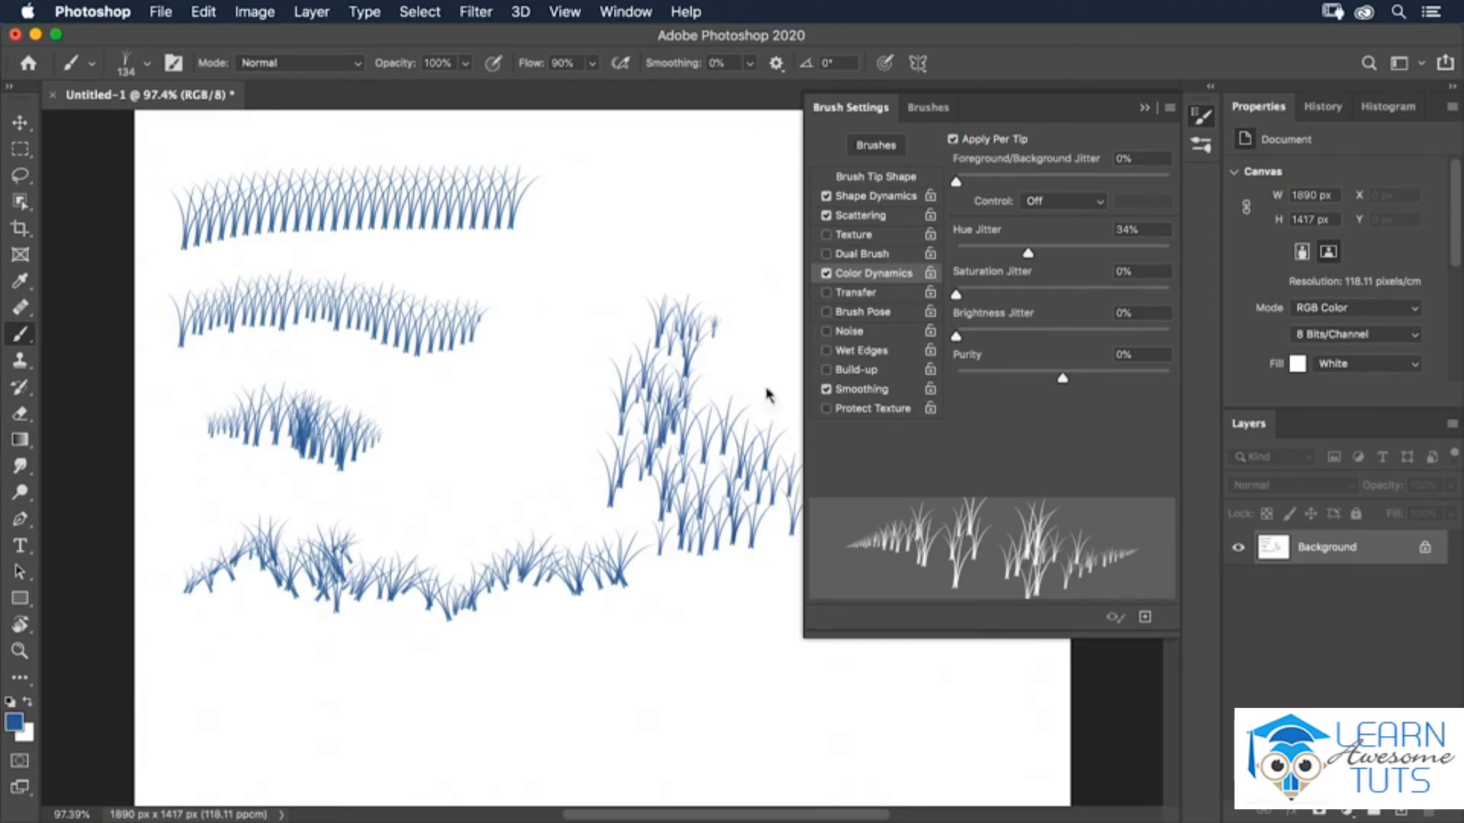
# Select the KYLE Bonus Chunky Charcoal brush and return to the brush settings.
pyautogui.click(937, 114)
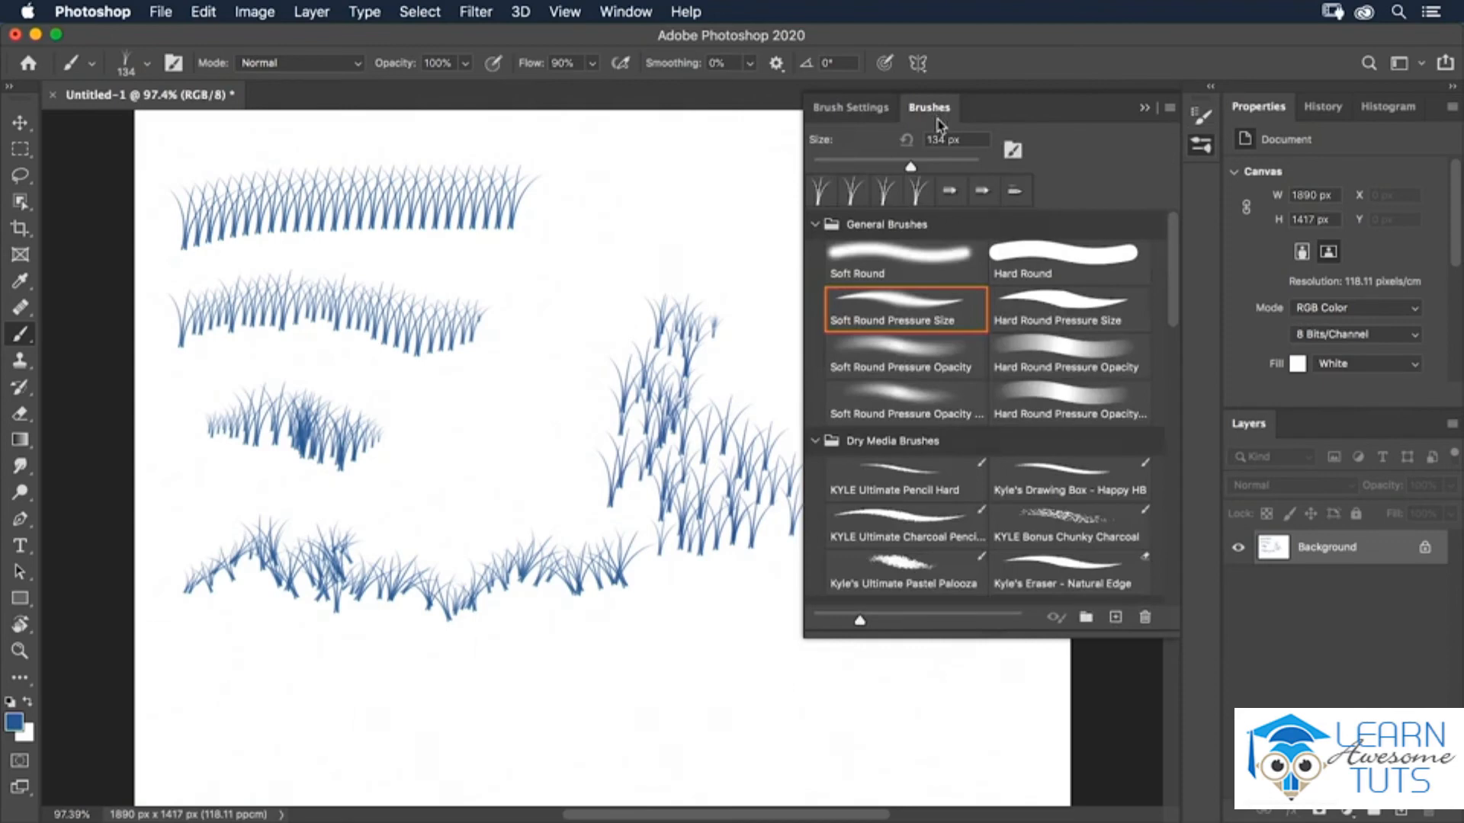
pyautogui.press('super+Tab')
pyautogui.press('super+Tab')
pyautogui.click(1069, 528)
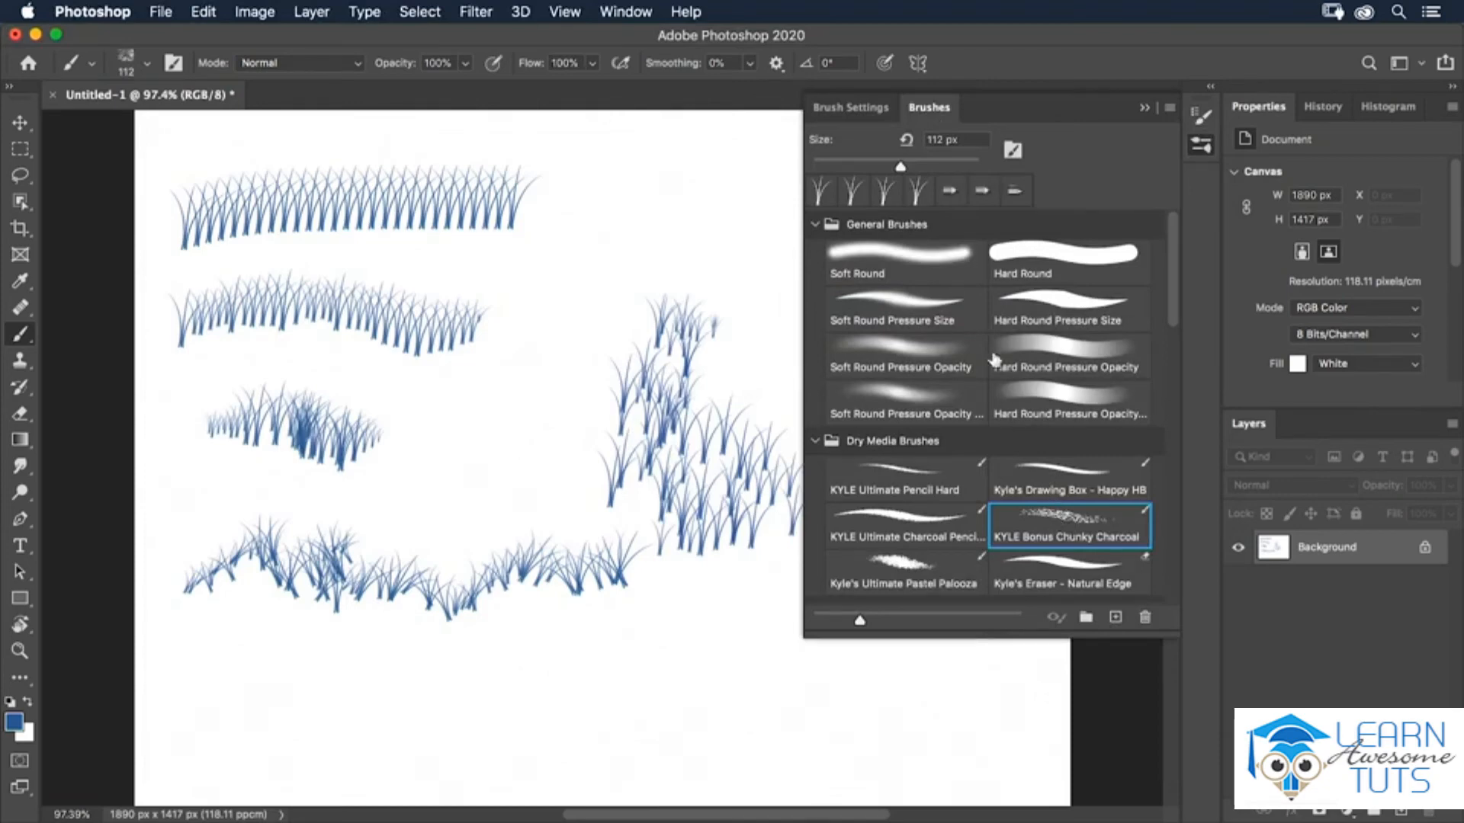
pyautogui.click(854, 111)
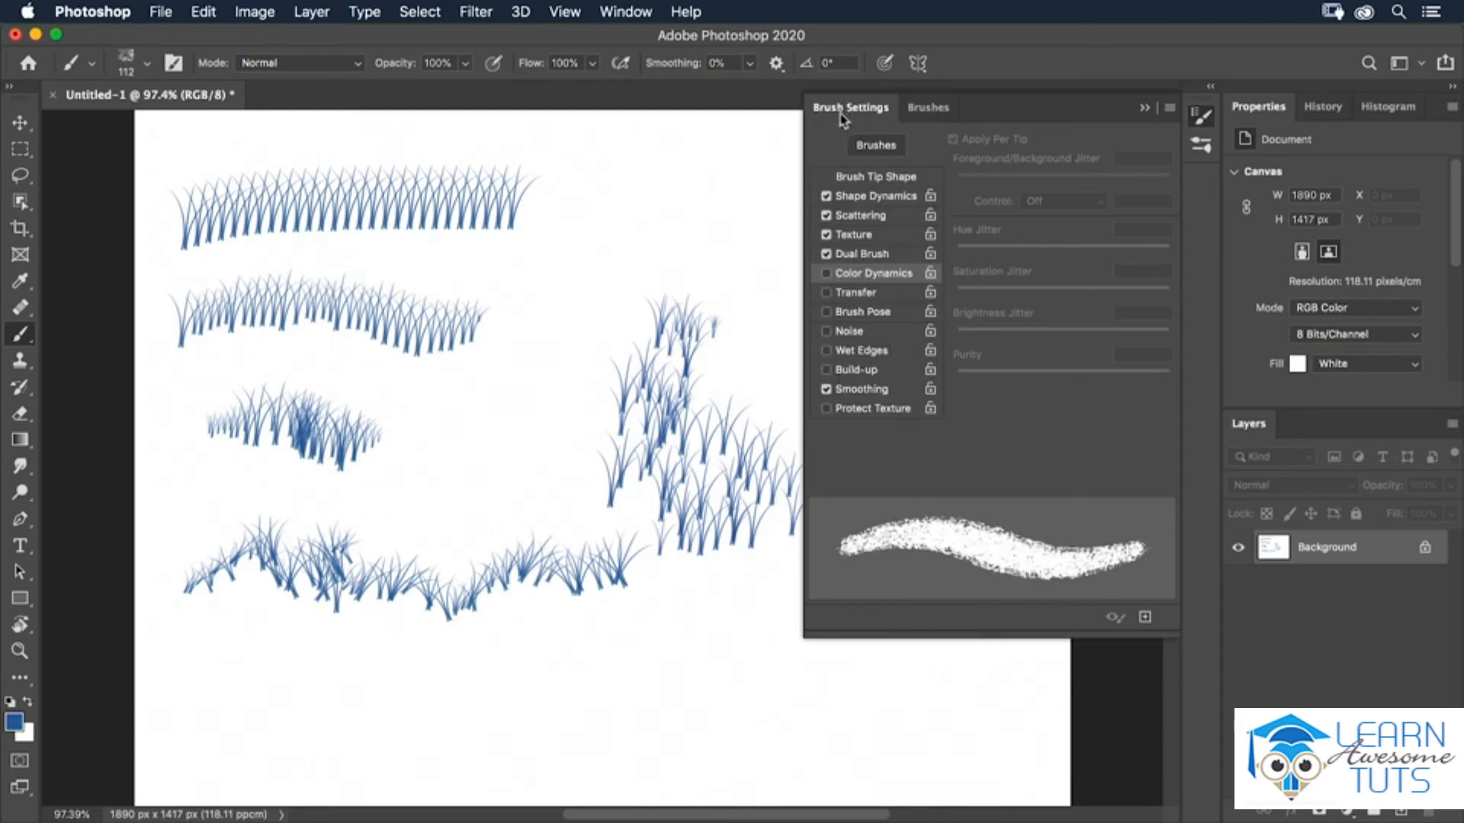
# Open the Texture settings and browse the pattern picker and its options menu.
pyautogui.click(859, 241)
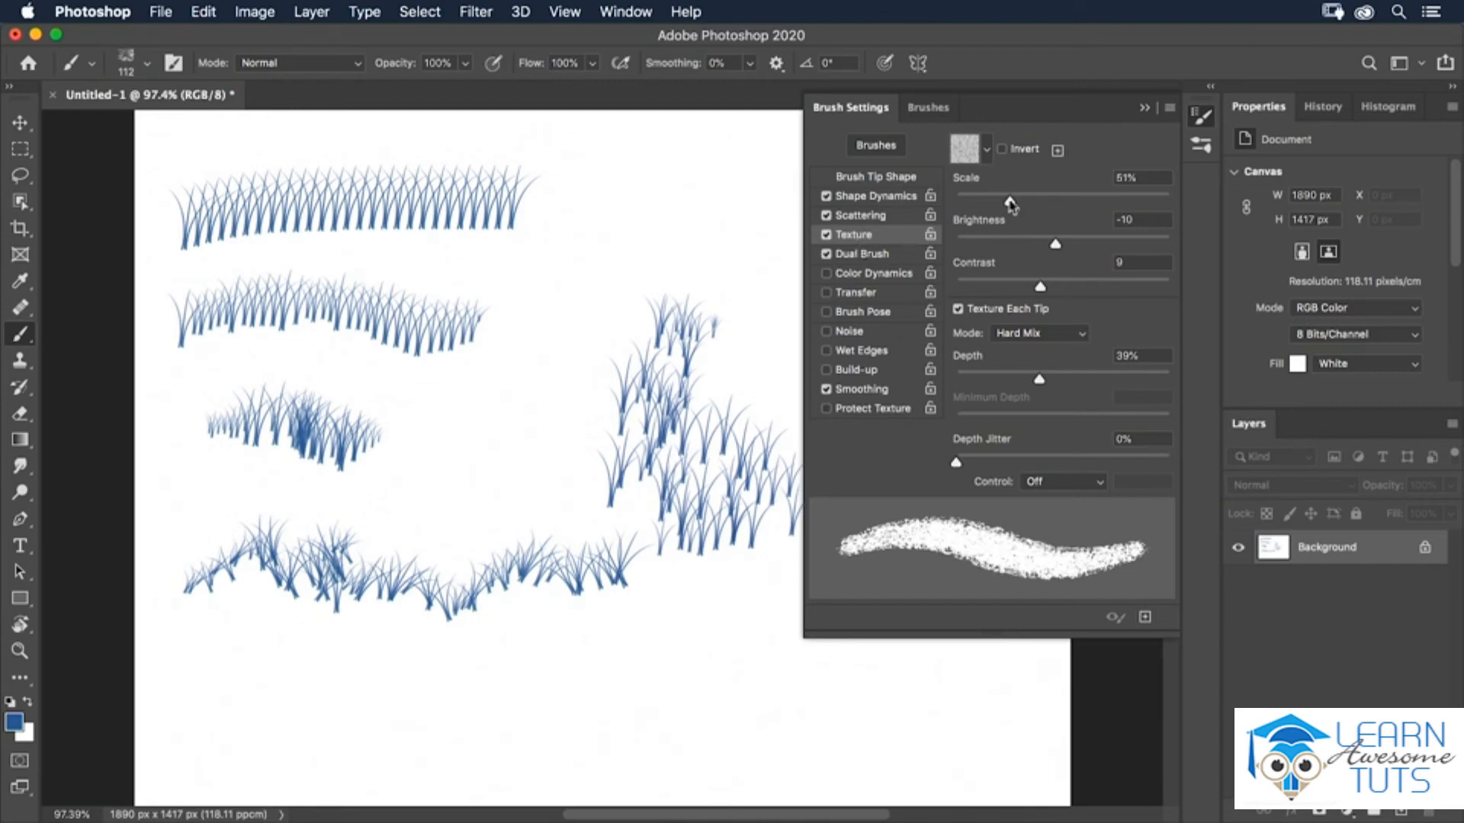
pyautogui.click(983, 154)
pyautogui.click(1078, 186)
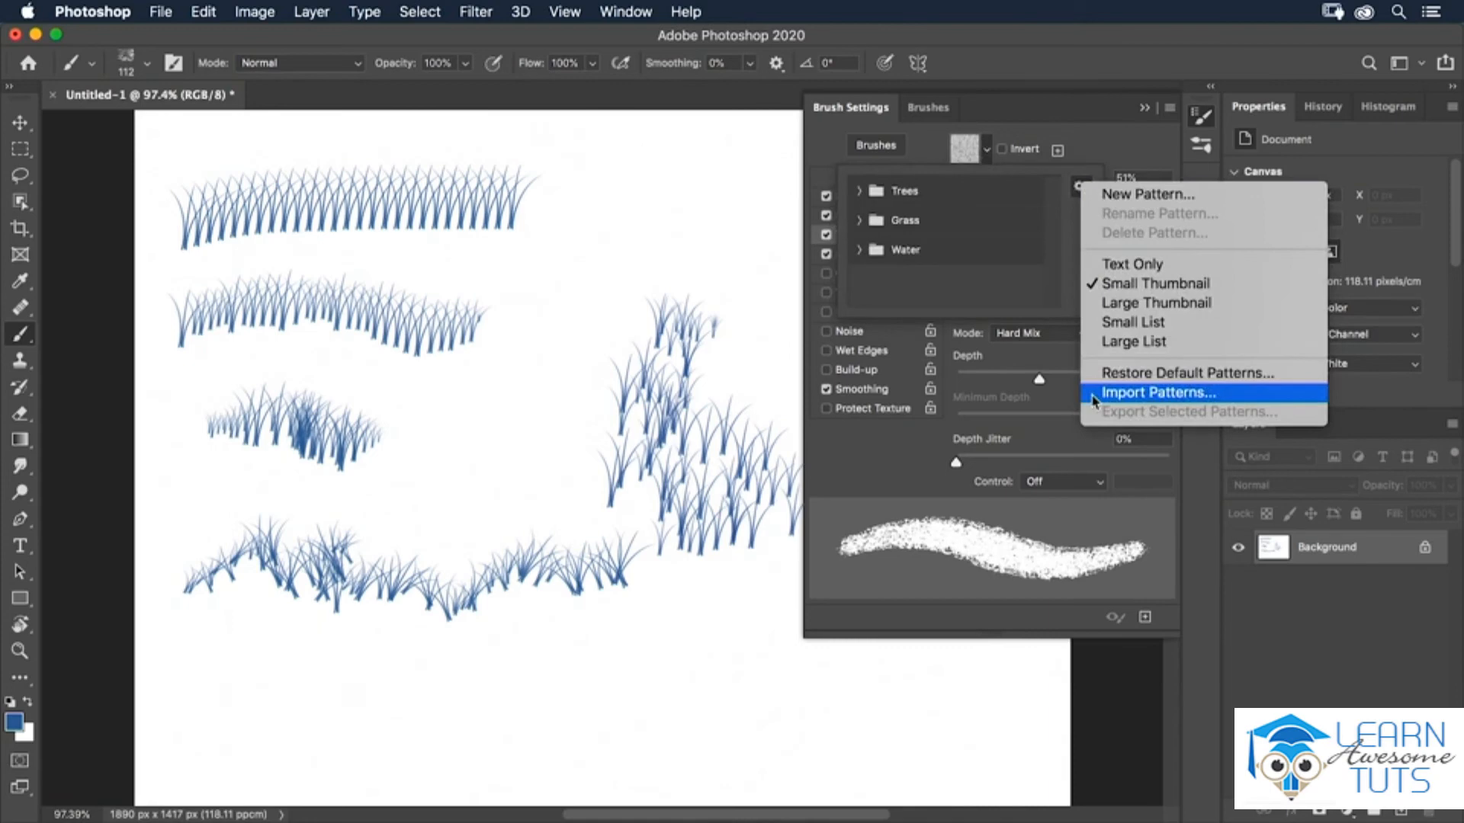
pyautogui.click(1029, 284)
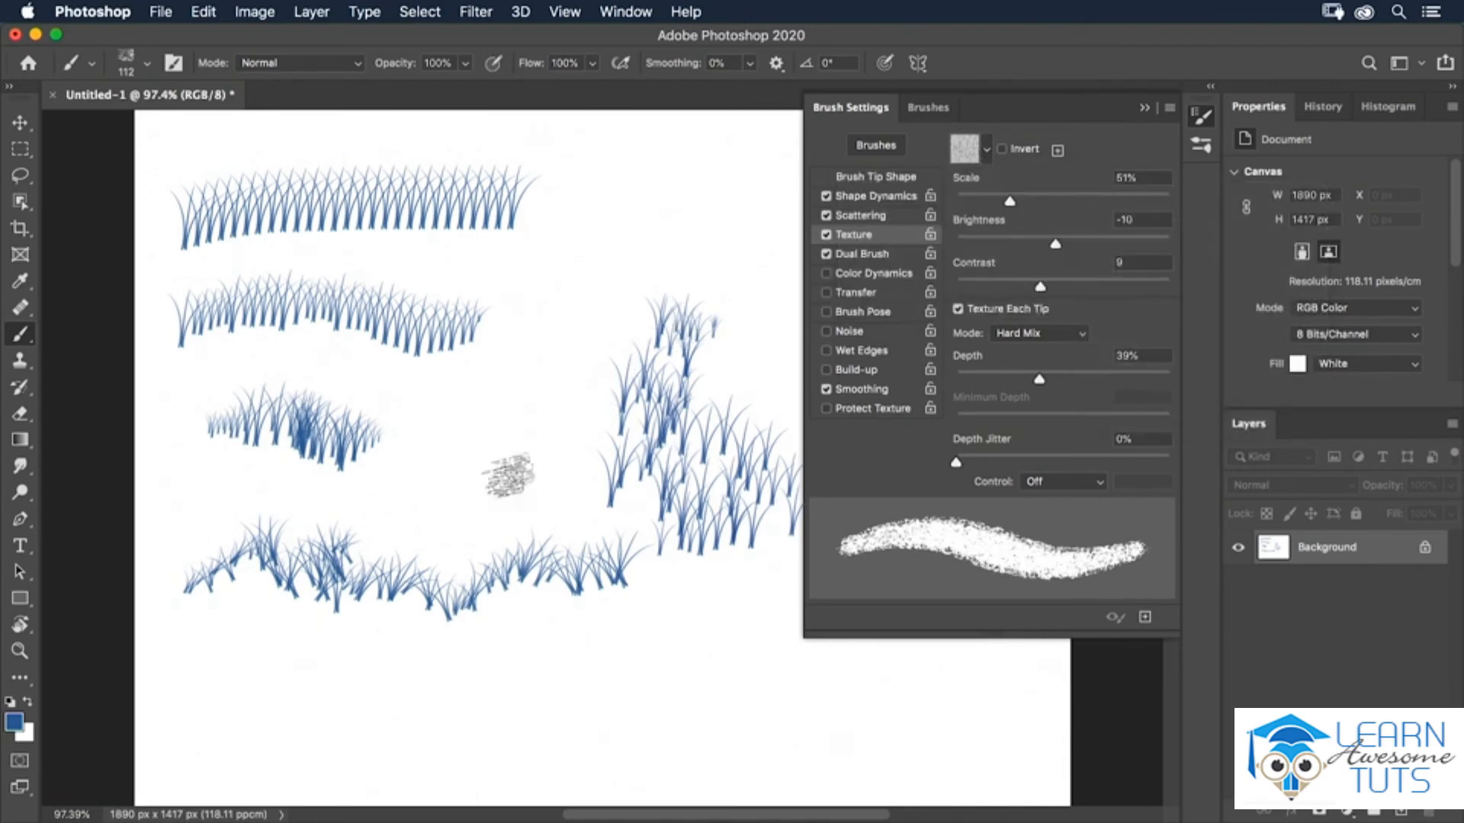
# Paint a chunky charcoal stroke near the bottom of the canvas, undoing the first test strokes.
pyautogui.moveTo(462, 522)
pyautogui.mouseDown()
pyautogui.moveTo(404, 621)
pyautogui.moveTo(442, 728)
pyautogui.mouseUp()
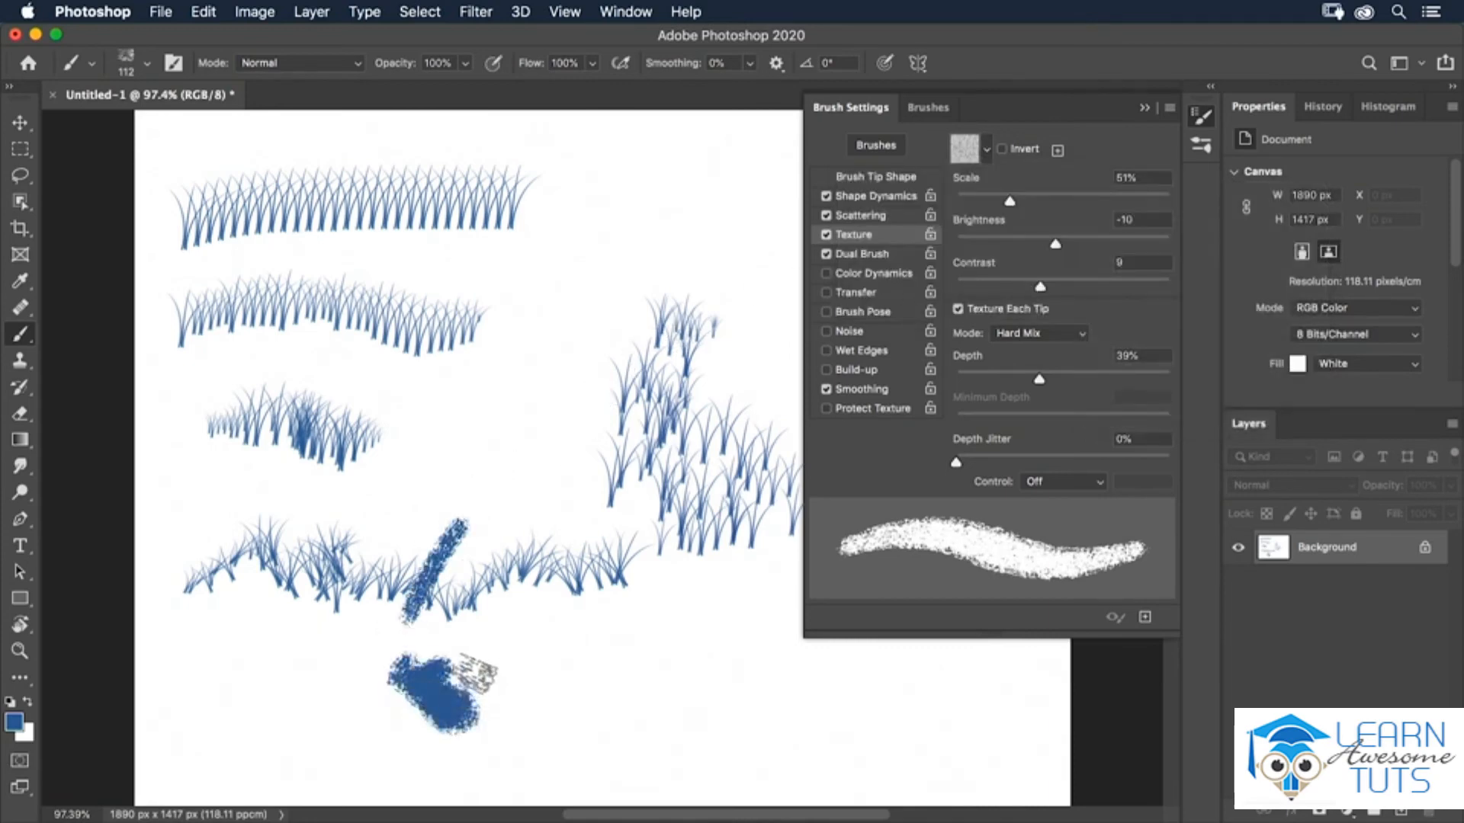
pyautogui.press('super+z')
pyautogui.press('super+z')
pyautogui.moveTo(387, 717); pyautogui.dragTo(526, 728)
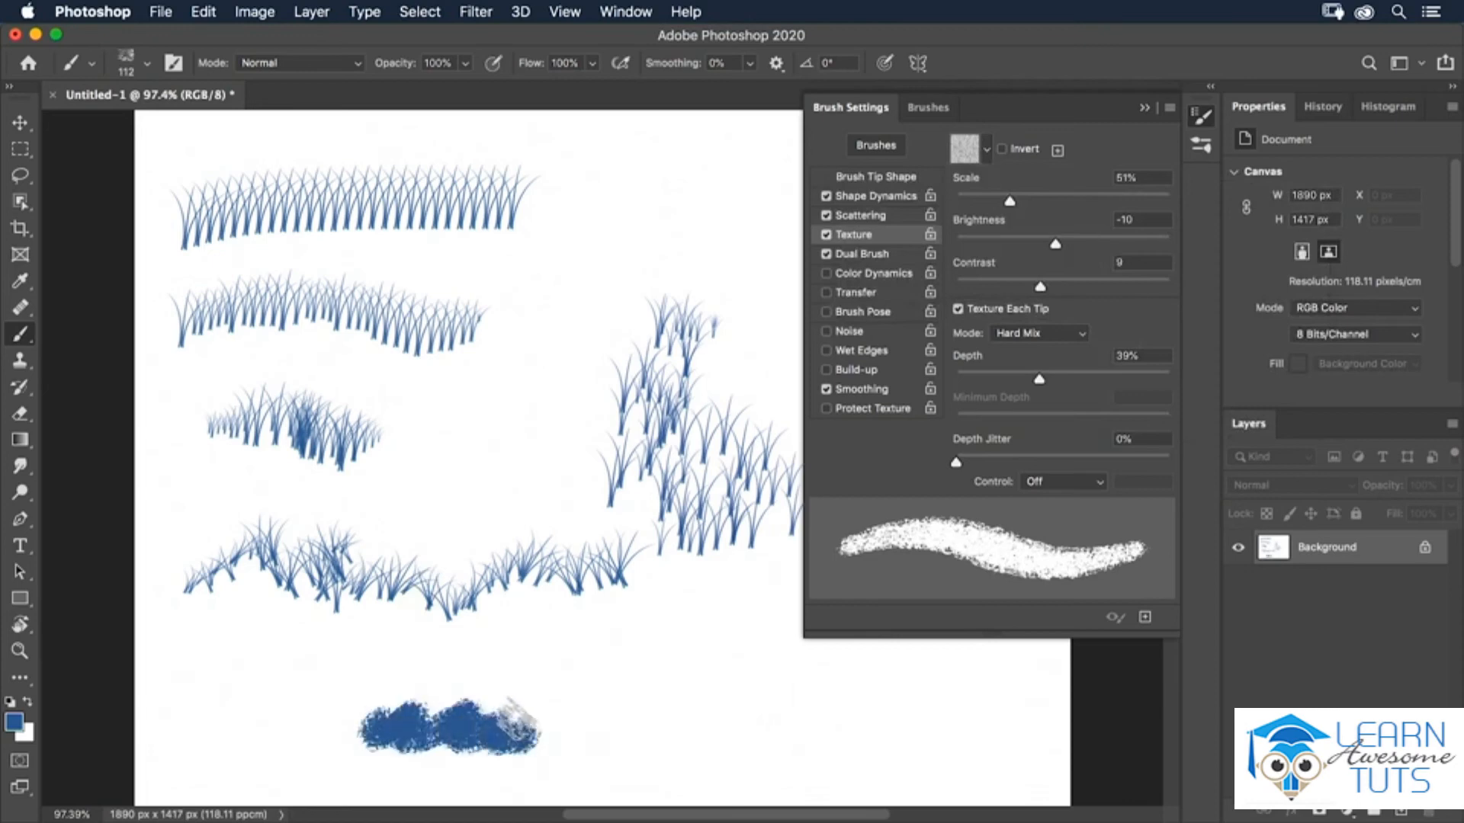
# Invert the texture and paint a looping charcoal stroke to the right.
pyautogui.click(1002, 150)
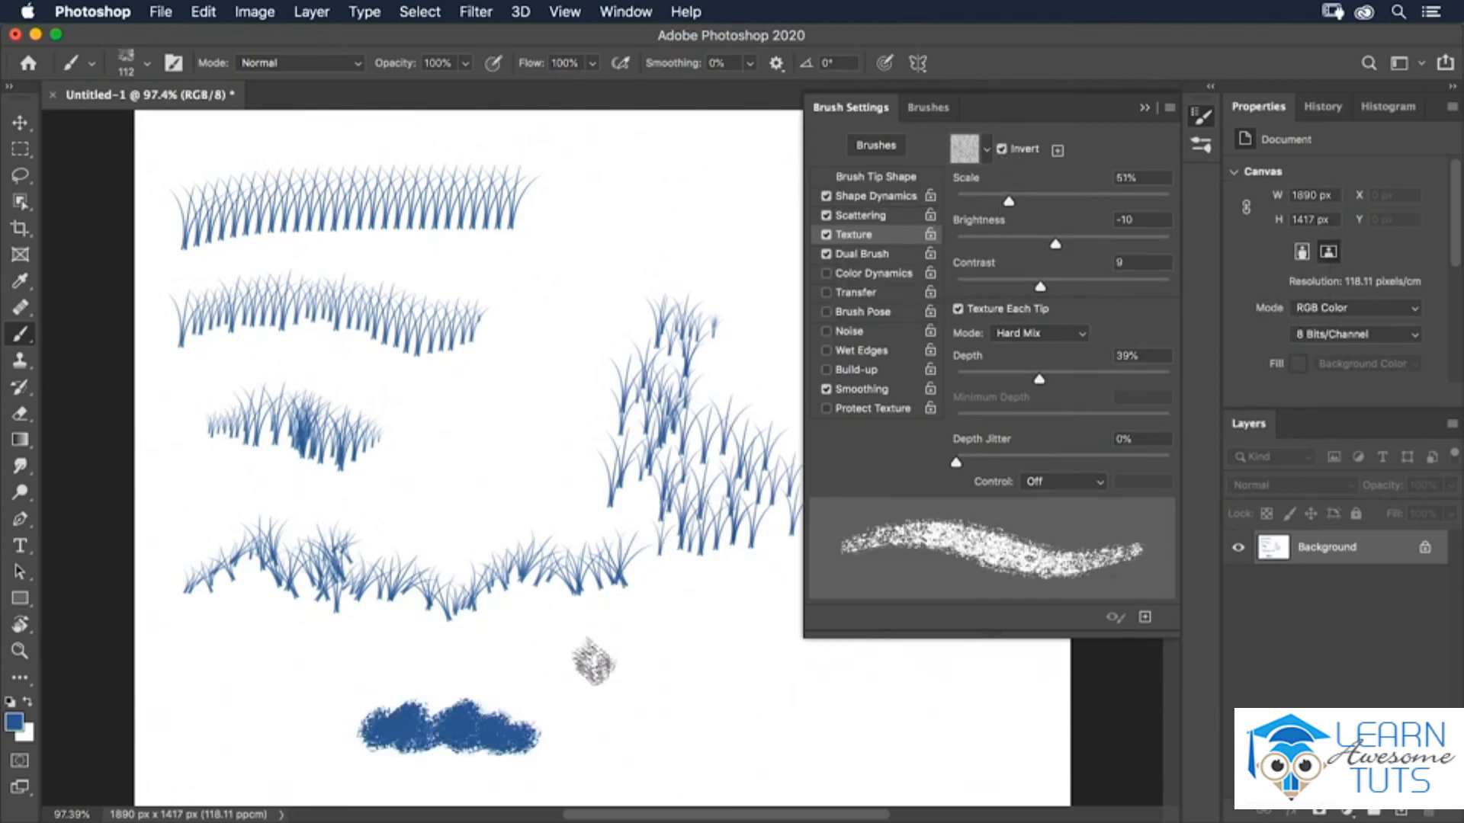
pyautogui.moveTo(653, 709)
pyautogui.mouseDown()
pyautogui.moveTo(623, 713)
pyautogui.moveTo(746, 728)
pyautogui.moveTo(681, 669)
pyautogui.mouseUp()
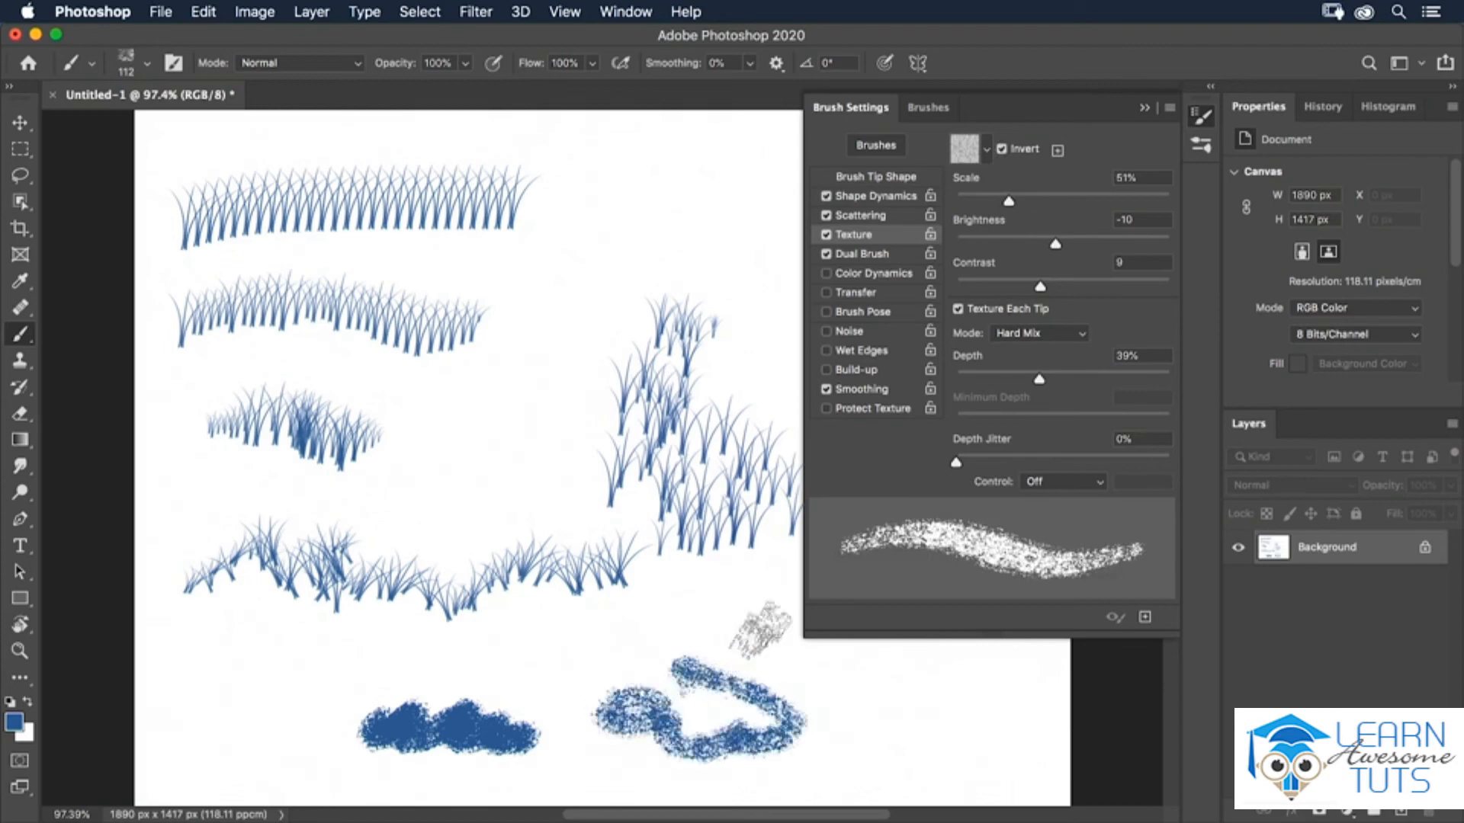
# Set texture scale to 96%, brightness to 49 and contrast to 46, and paint a stroke at the bottom left.
pyautogui.moveTo(1009, 201)
pyautogui.mouseDown()
pyautogui.moveTo(1057, 203)
pyautogui.moveTo(1097, 243)
pyautogui.mouseUp()
pyautogui.moveTo(1040, 286); pyautogui.dragTo(1092, 286)
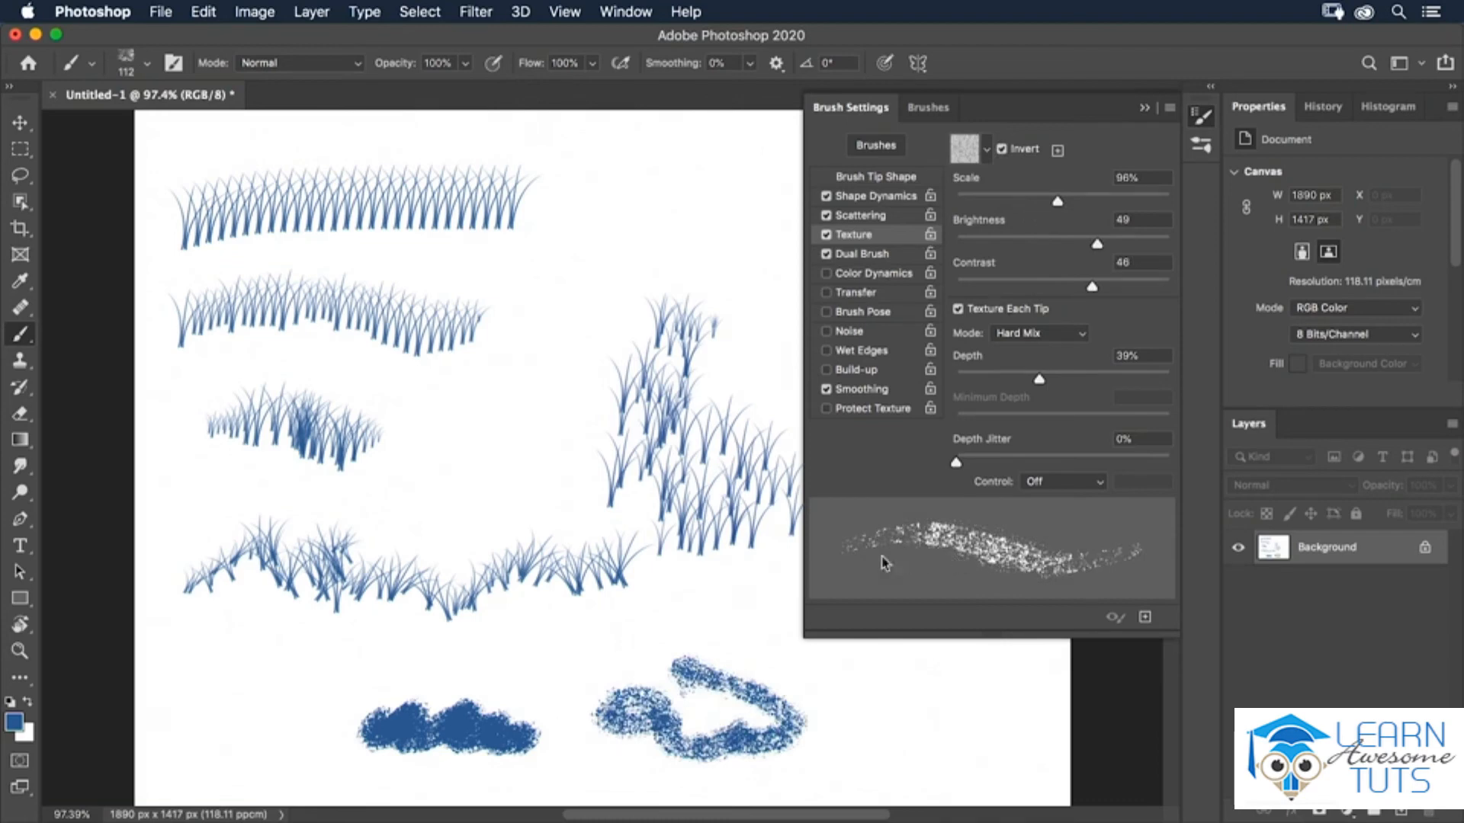
pyautogui.moveTo(190, 694)
pyautogui.mouseDown()
pyautogui.moveTo(238, 649)
pyautogui.moveTo(229, 720)
pyautogui.moveTo(328, 705)
pyautogui.moveTo(381, 671)
pyautogui.moveTo(309, 651)
pyautogui.mouseUp()
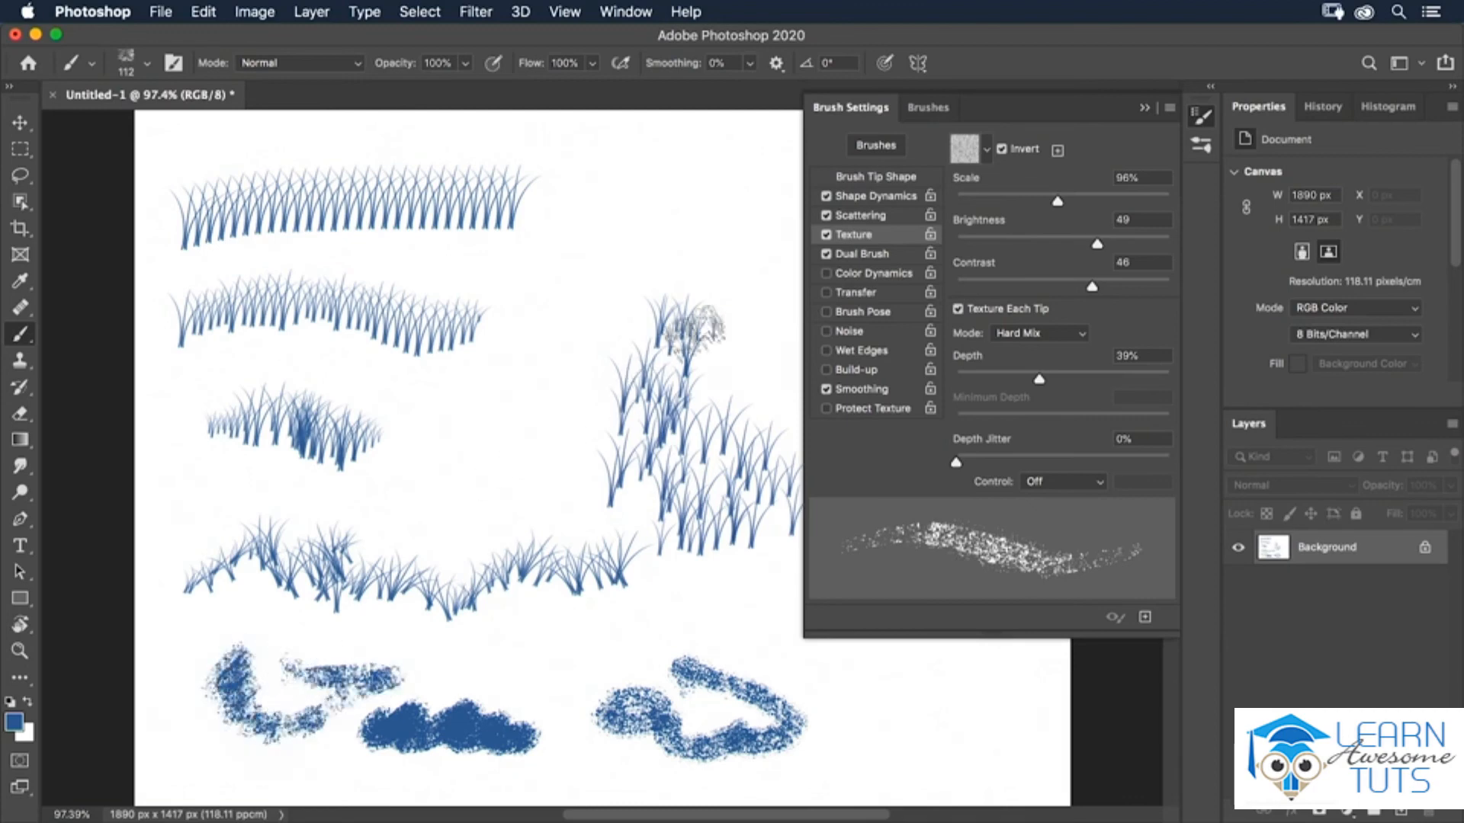
# Enable Dual Brush and pick the 495 px round tip as the secondary brush.
pyautogui.click(865, 255)
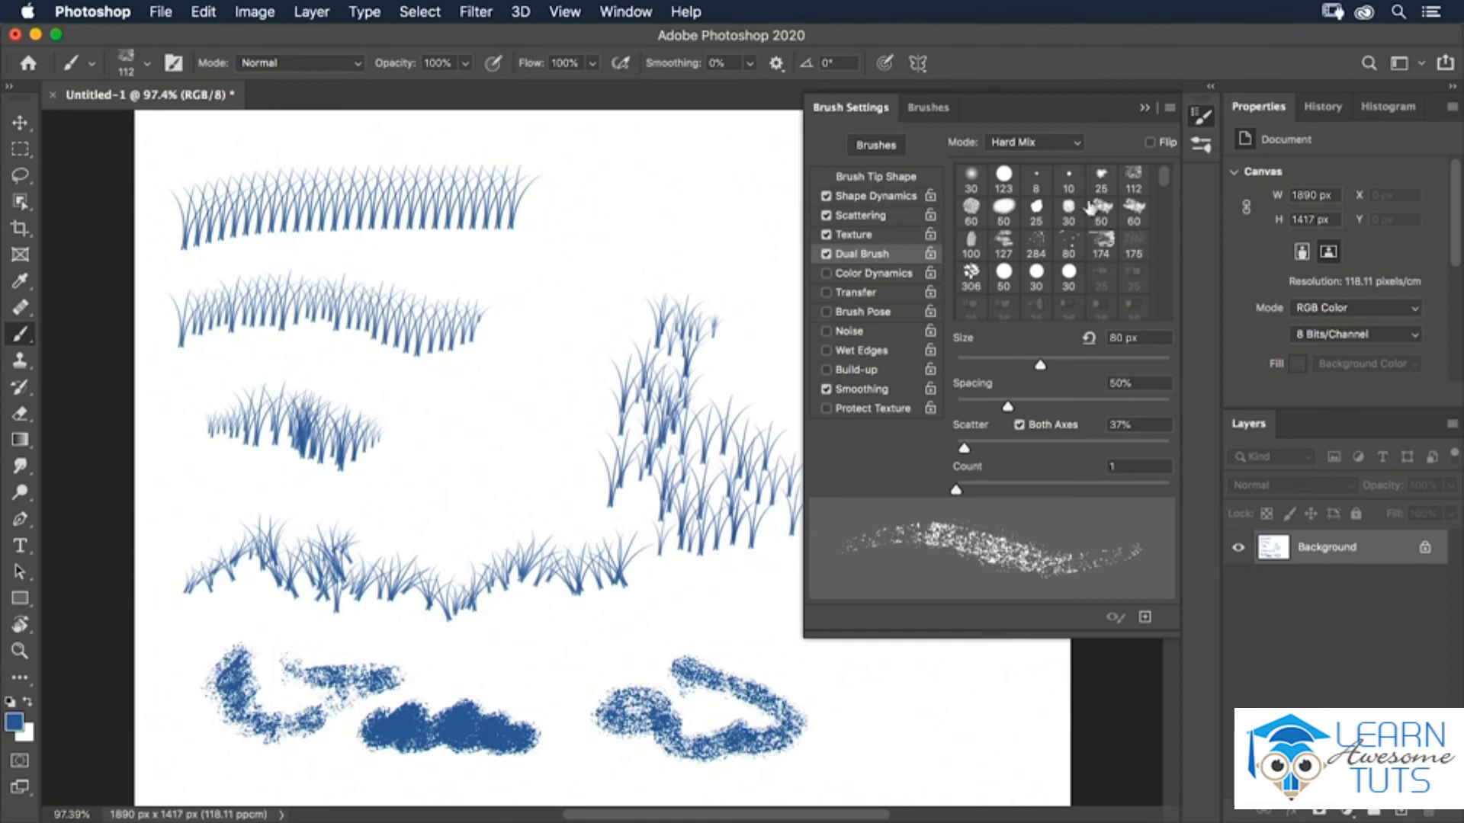
pyautogui.moveTo(1164, 180); pyautogui.dragTo(1156, 242)
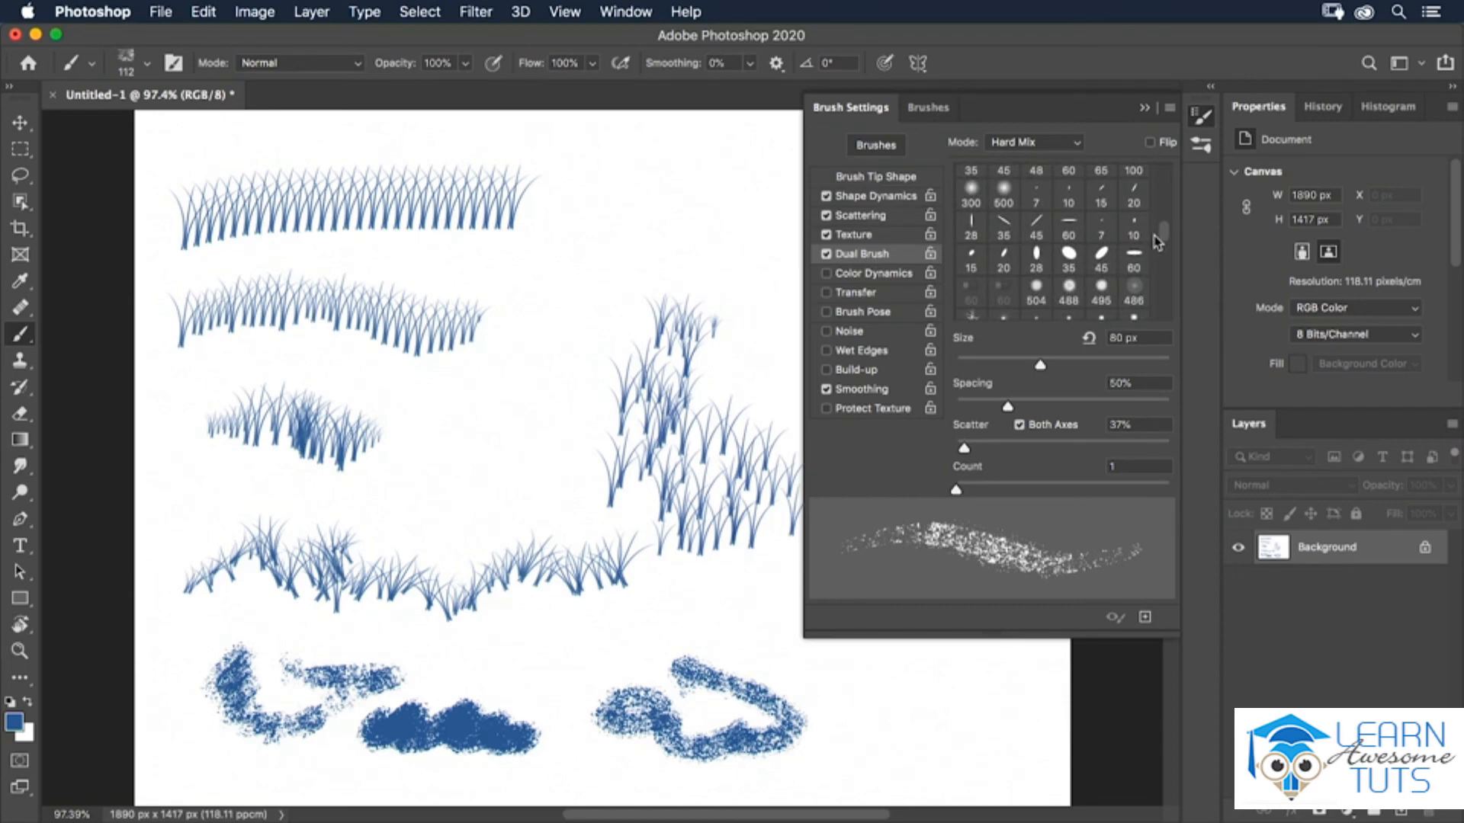
pyautogui.click(1068, 285)
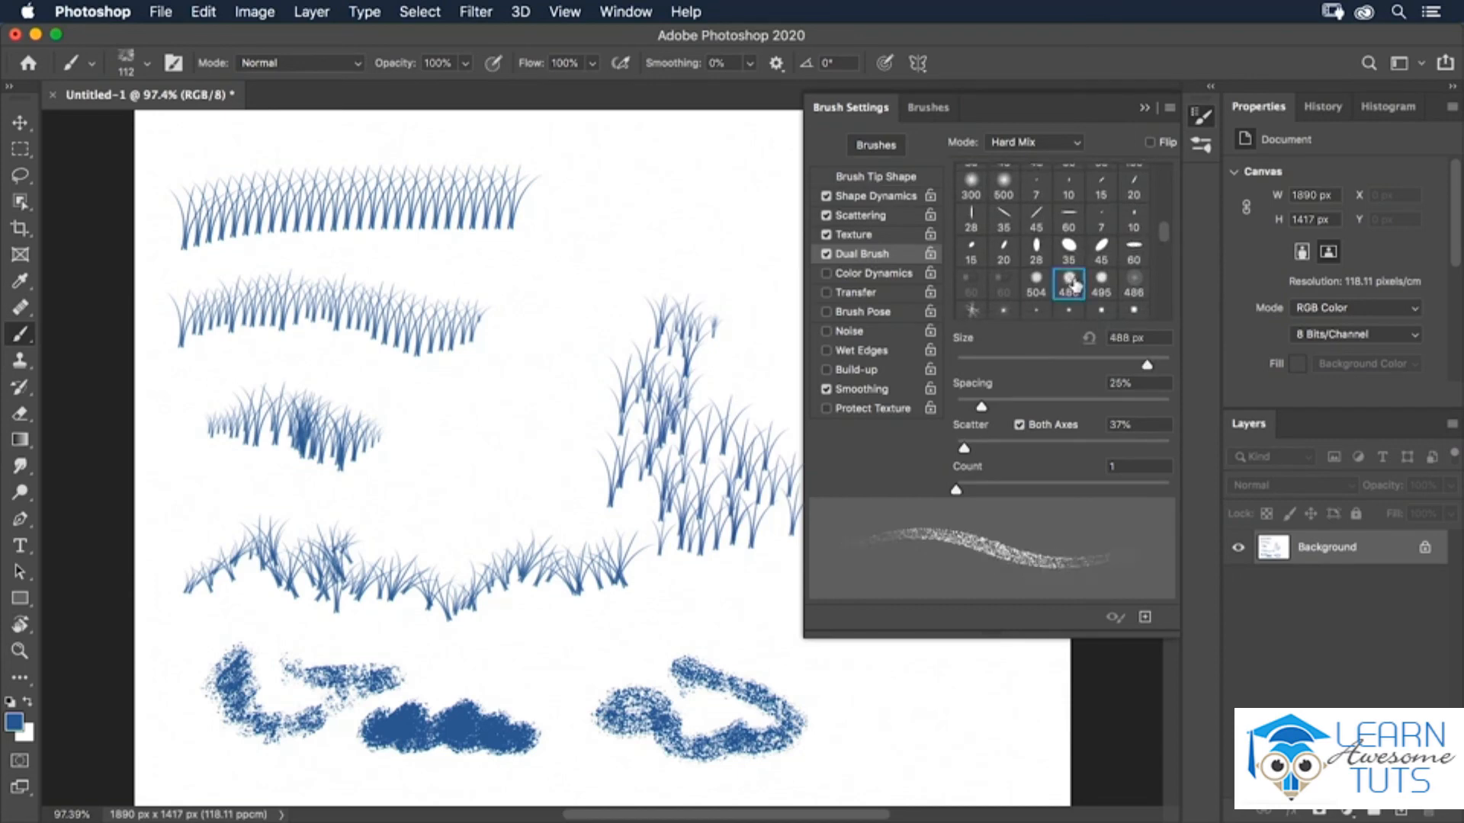
pyautogui.click(1103, 284)
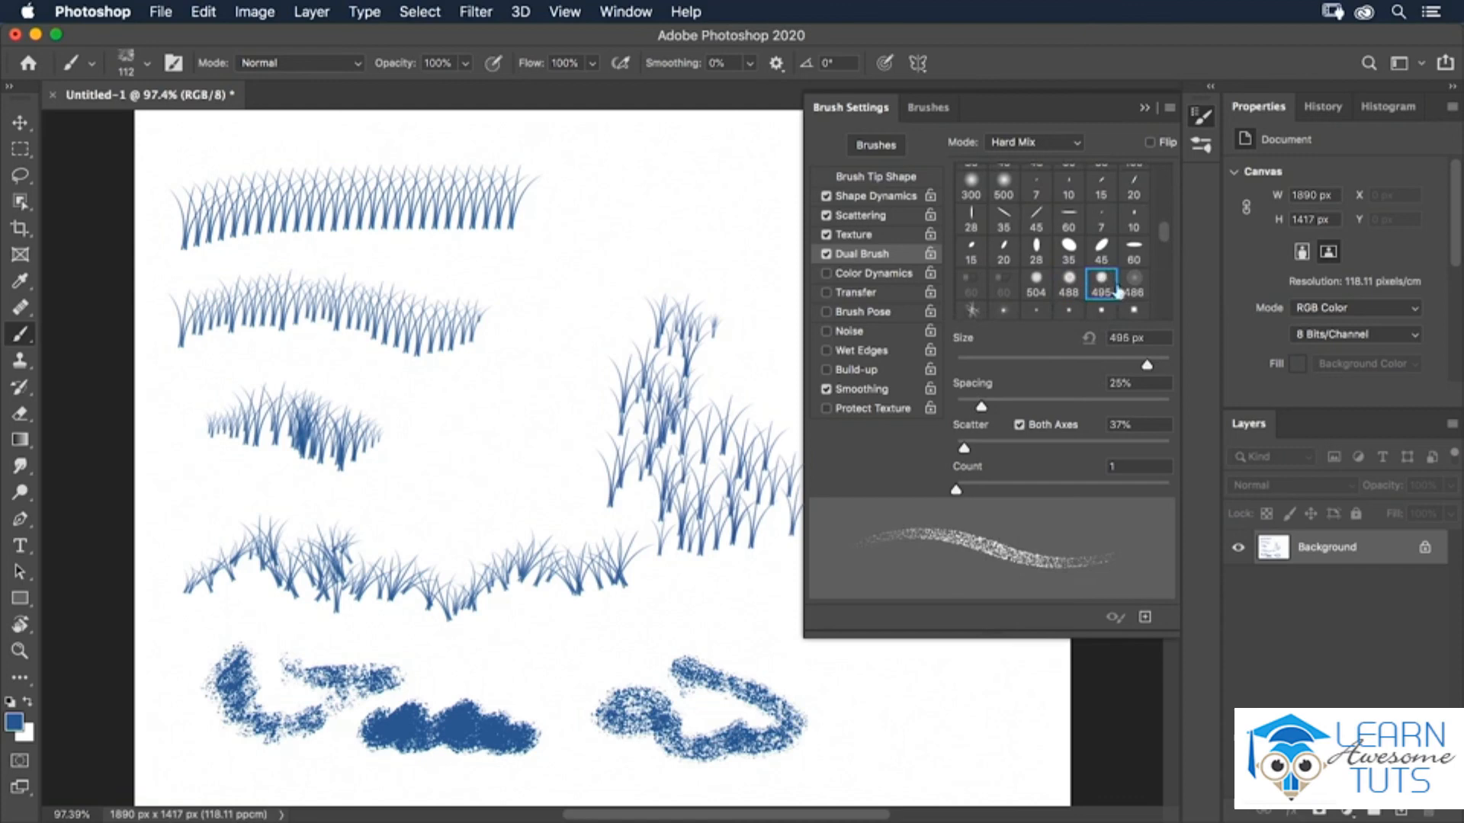
# Set the dual brush mode to Overlay and paint two test strokes near the bottom centre of the canvas.
pyautogui.click(1025, 142)
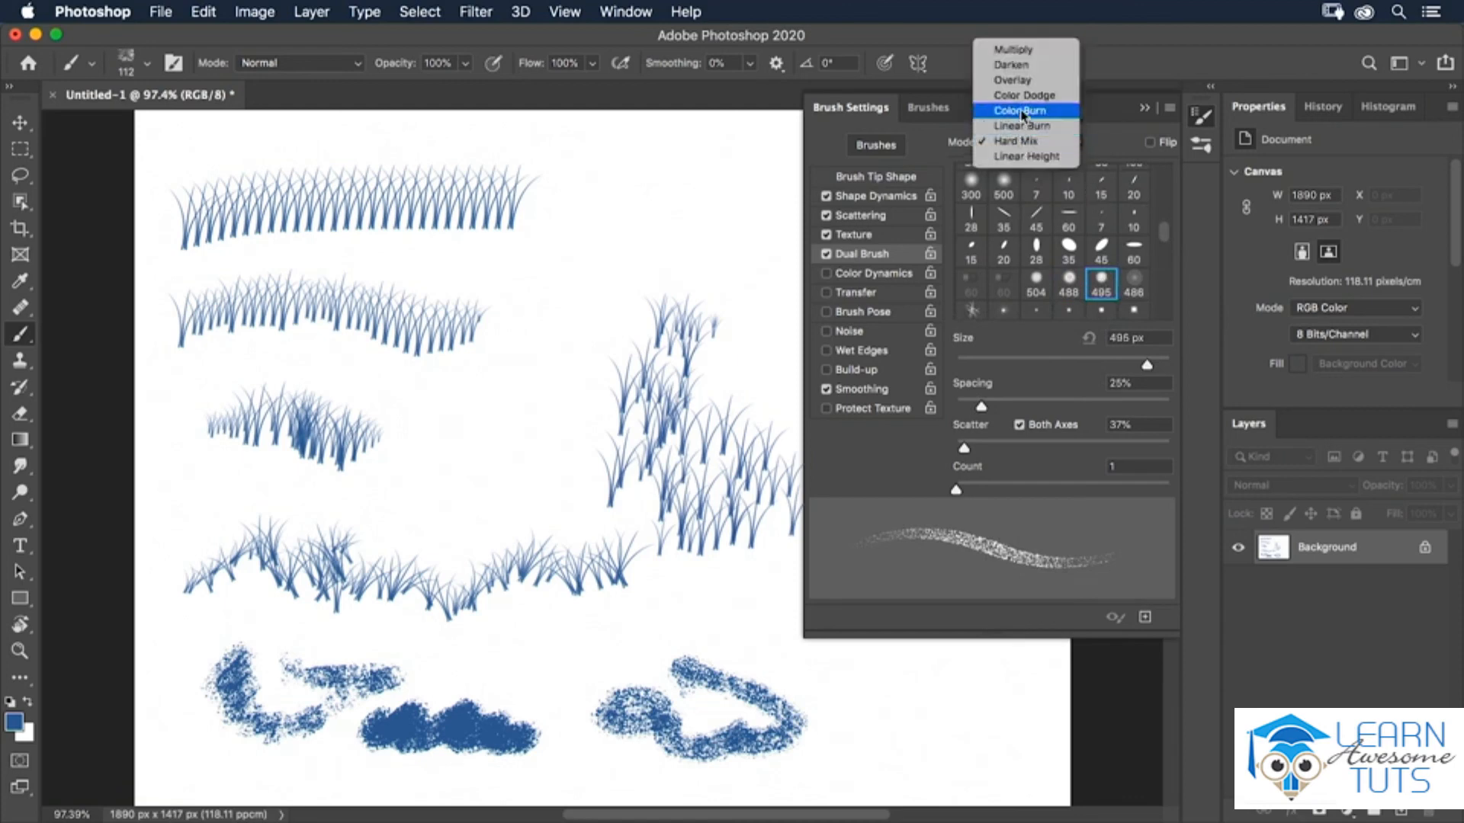
pyautogui.click(1014, 49)
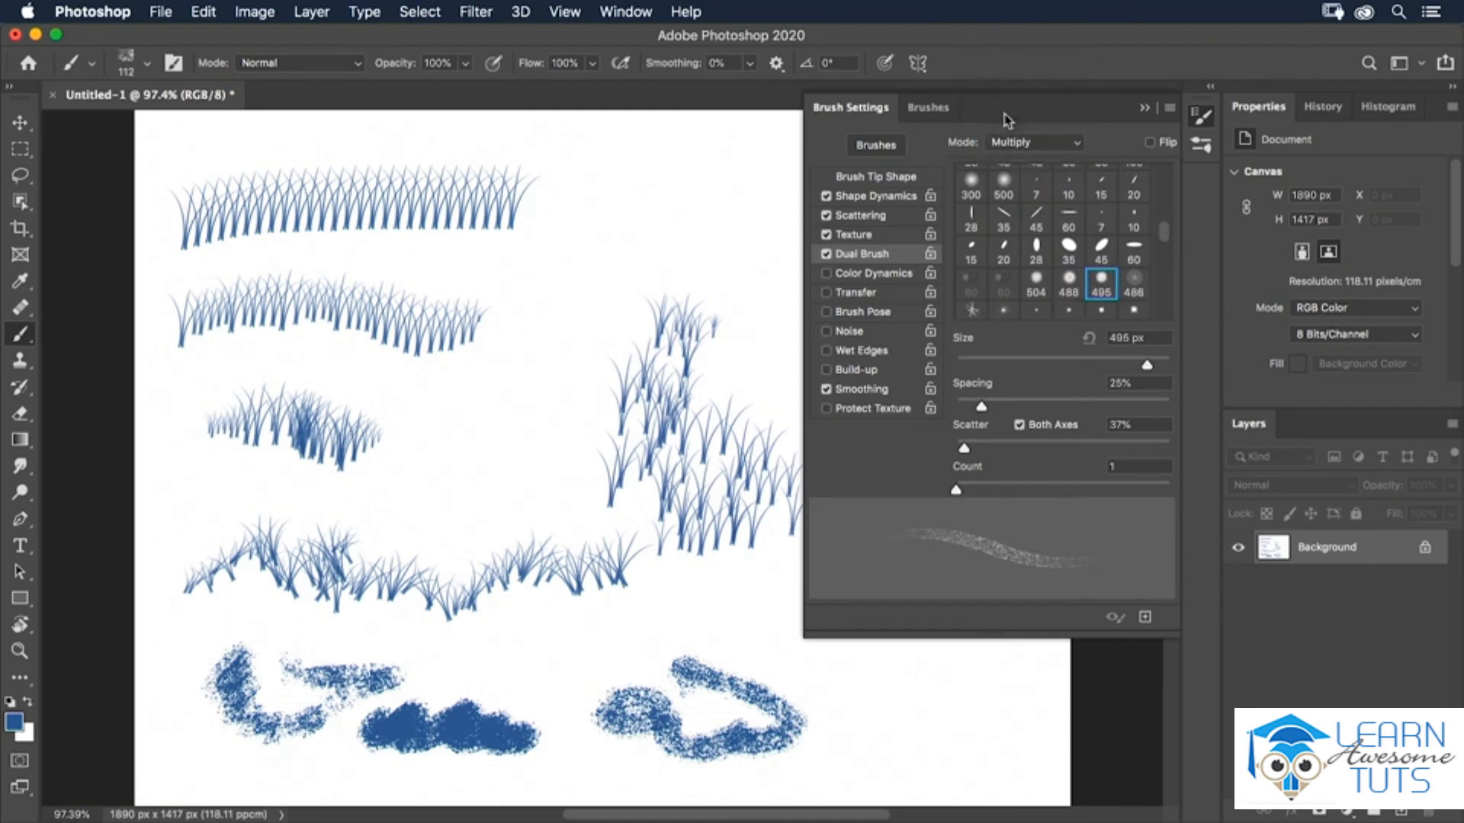
pyautogui.click(1019, 147)
pyautogui.click(1017, 172)
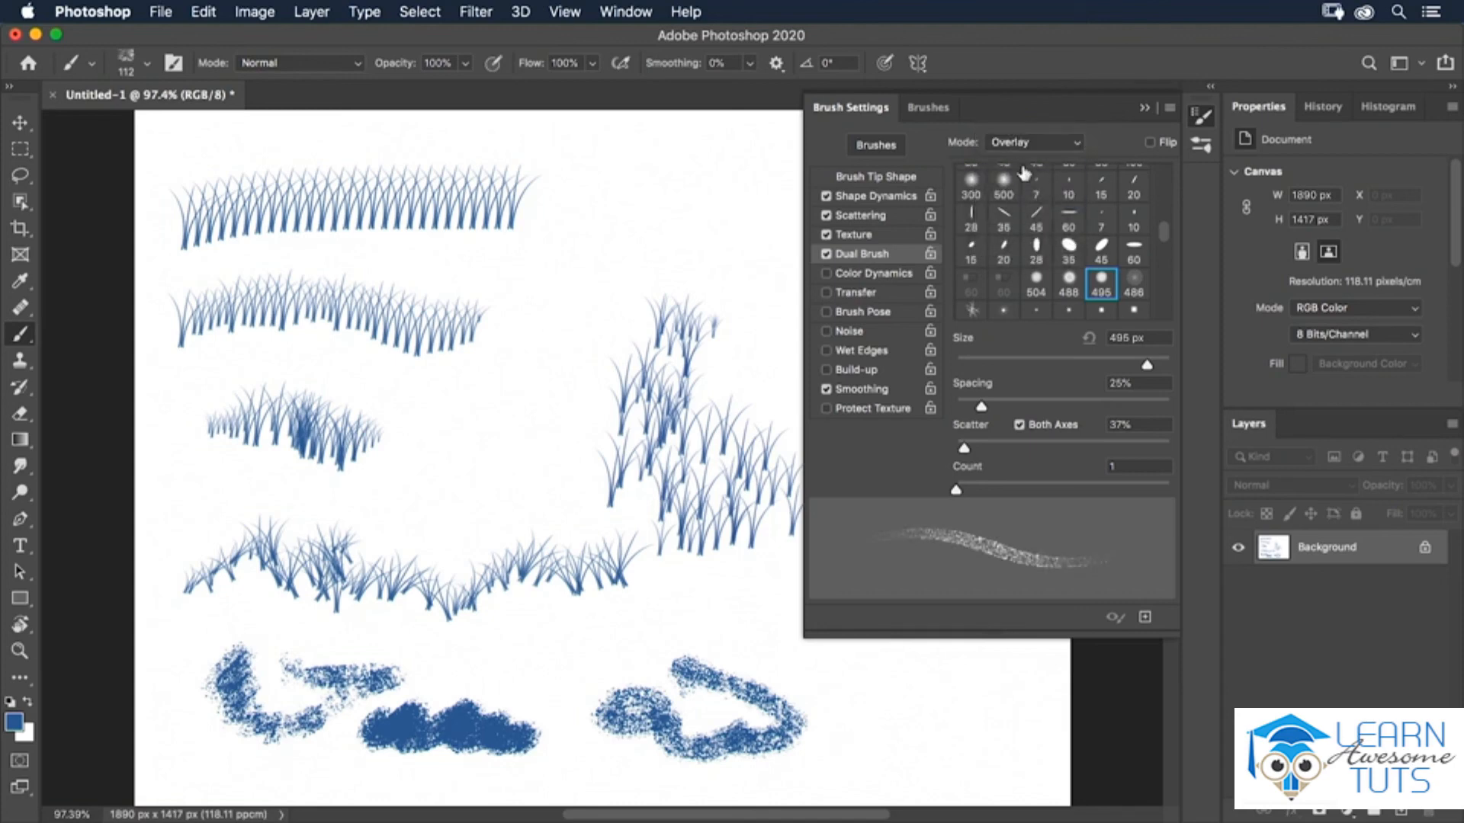
pyautogui.moveTo(499, 646)
pyautogui.mouseDown()
pyautogui.moveTo(535, 631)
pyautogui.moveTo(603, 662)
pyautogui.mouseUp()
pyautogui.moveTo(762, 593)
pyautogui.mouseDown()
pyautogui.moveTo(726, 625)
pyautogui.moveTo(758, 661)
pyautogui.mouseUp()
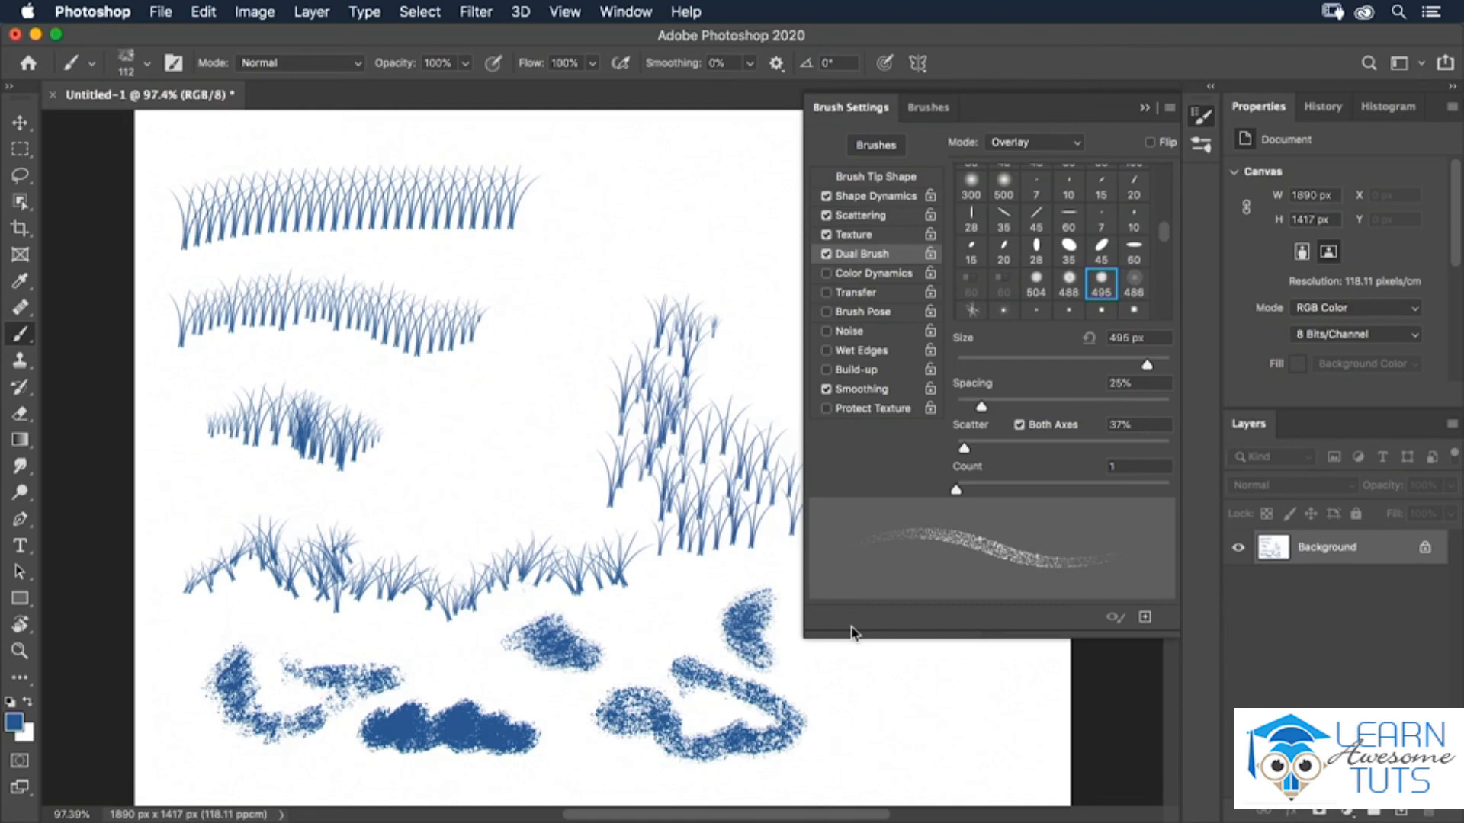
# Save the current settings as a new brush preset named "jk Round Sketch Ballpoint Pen 971" and view it among the brushes.
pyautogui.click(1145, 618)
pyautogui.click(1144, 618)
pyautogui.press('Left')
pyautogui.write('jk')
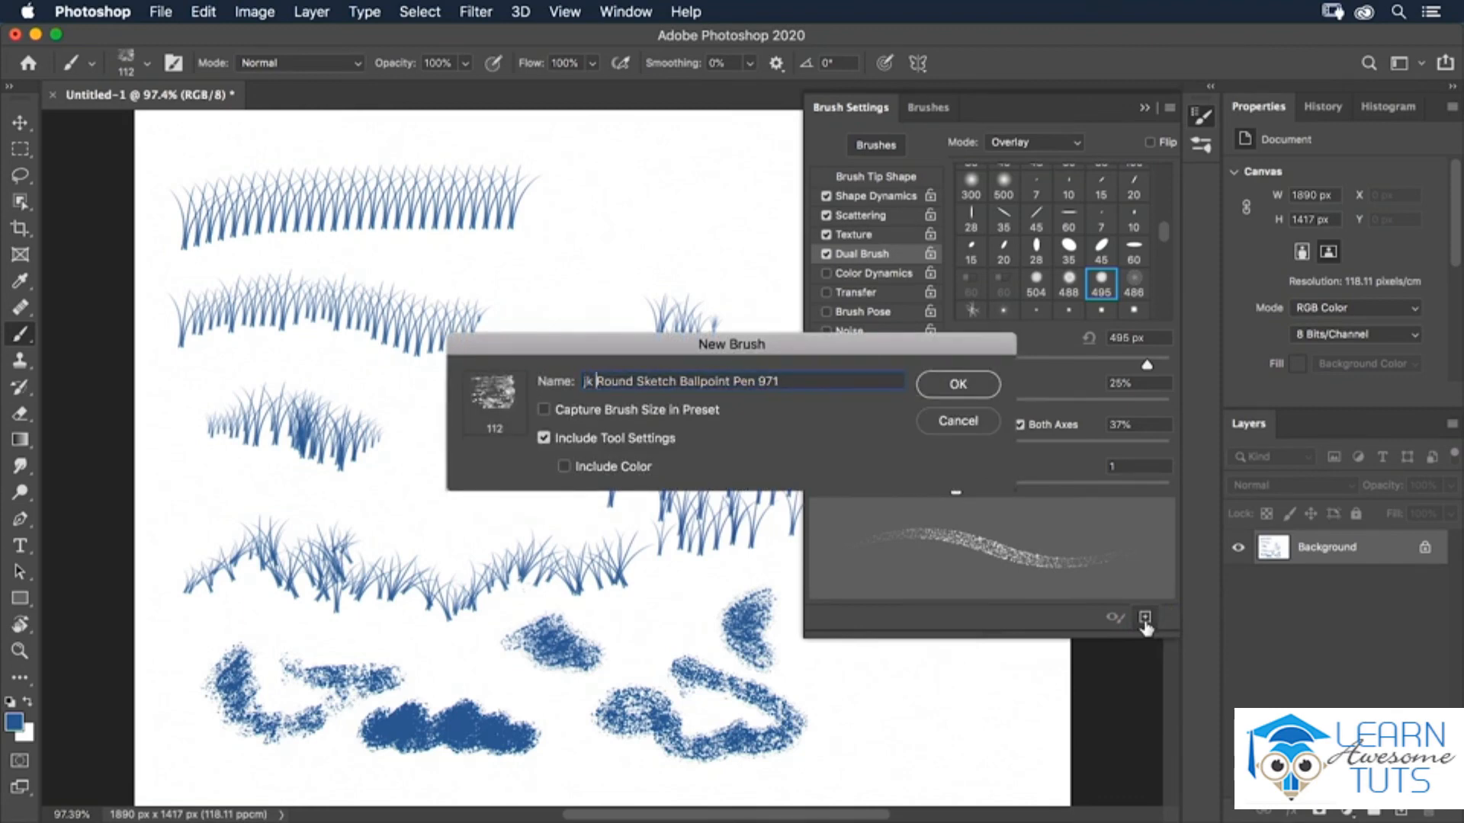
pyautogui.press('super+a')
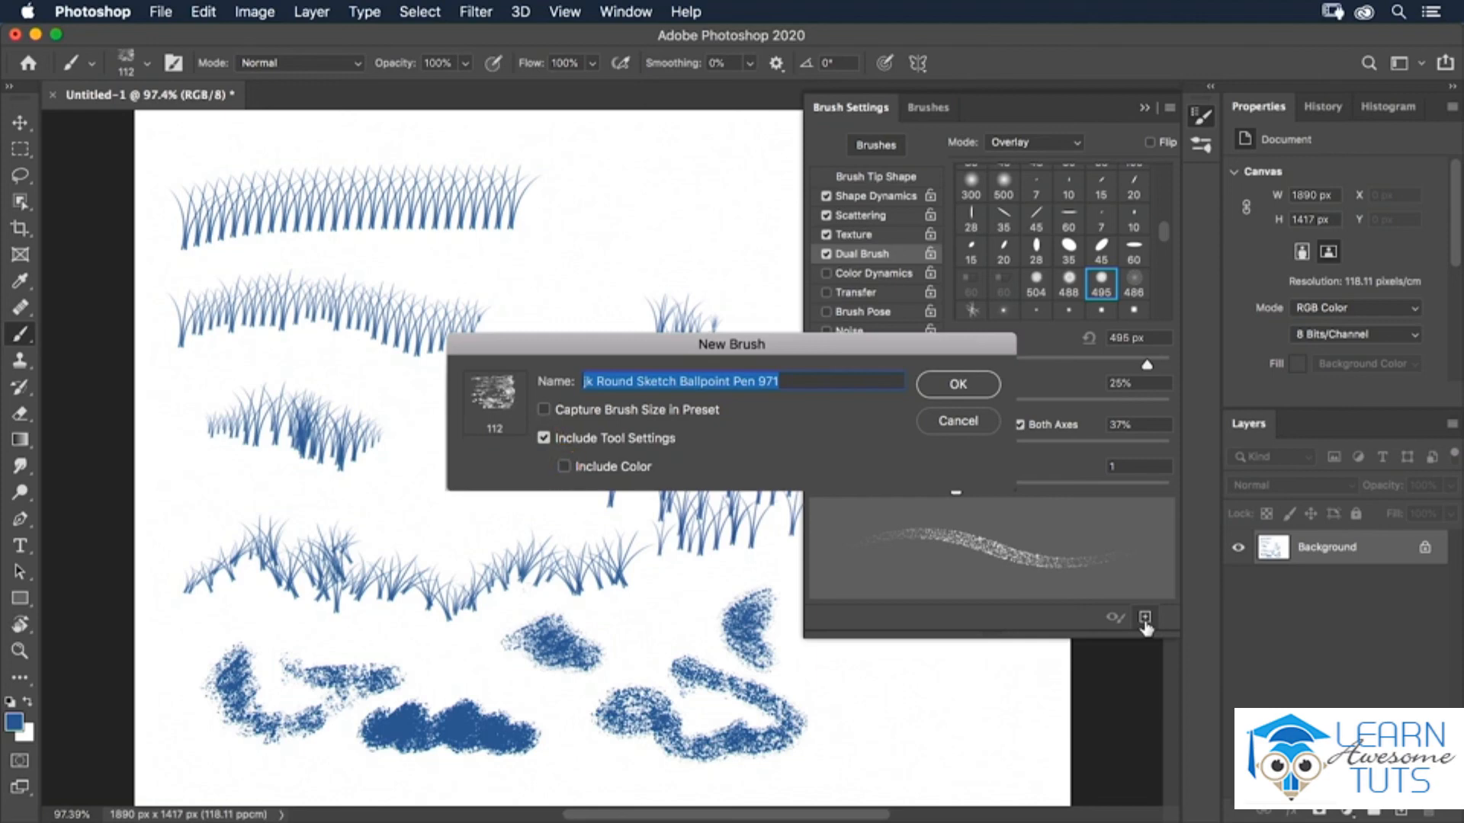
pyautogui.click(969, 395)
pyautogui.click(923, 111)
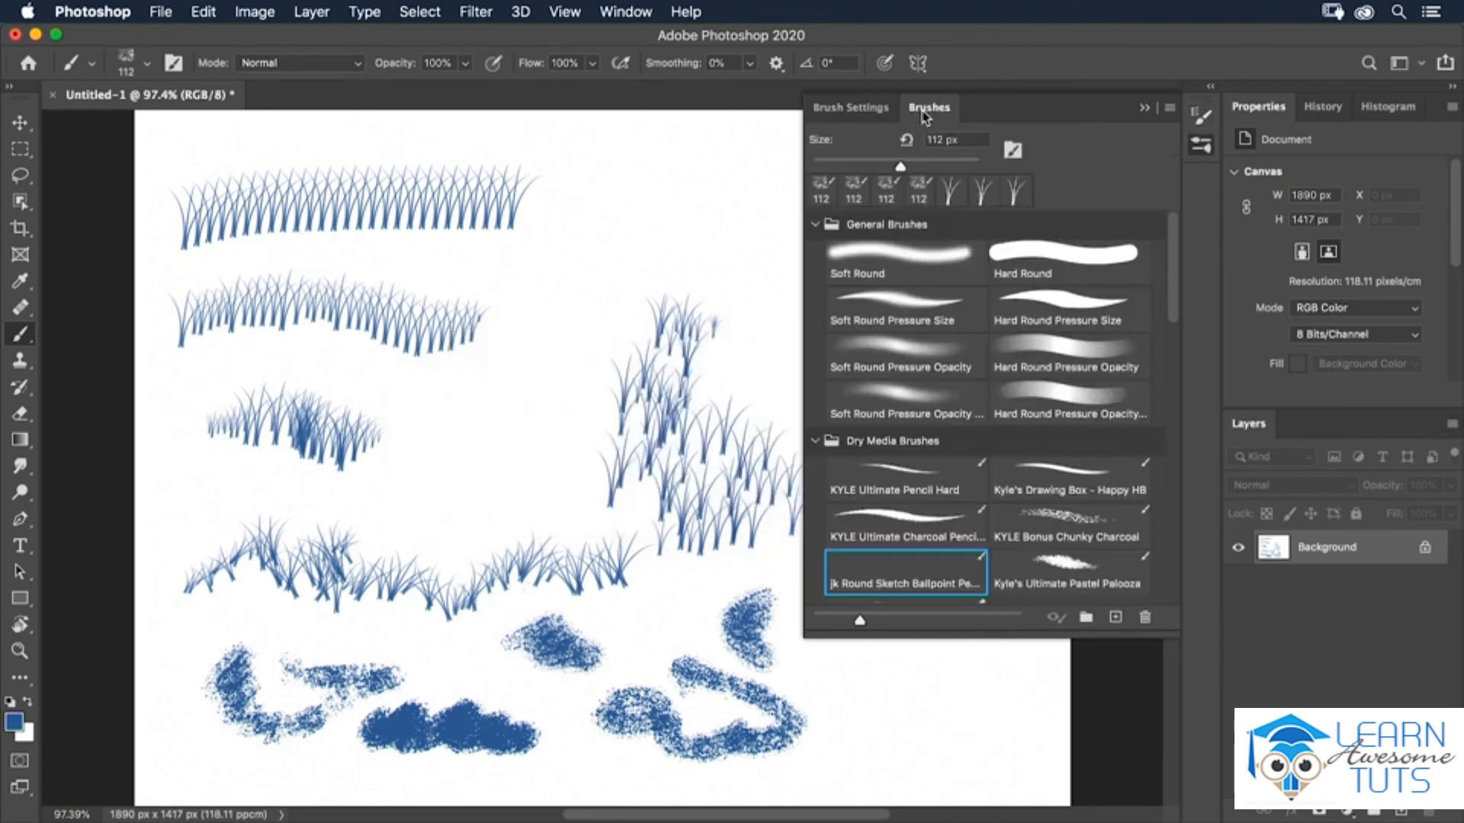